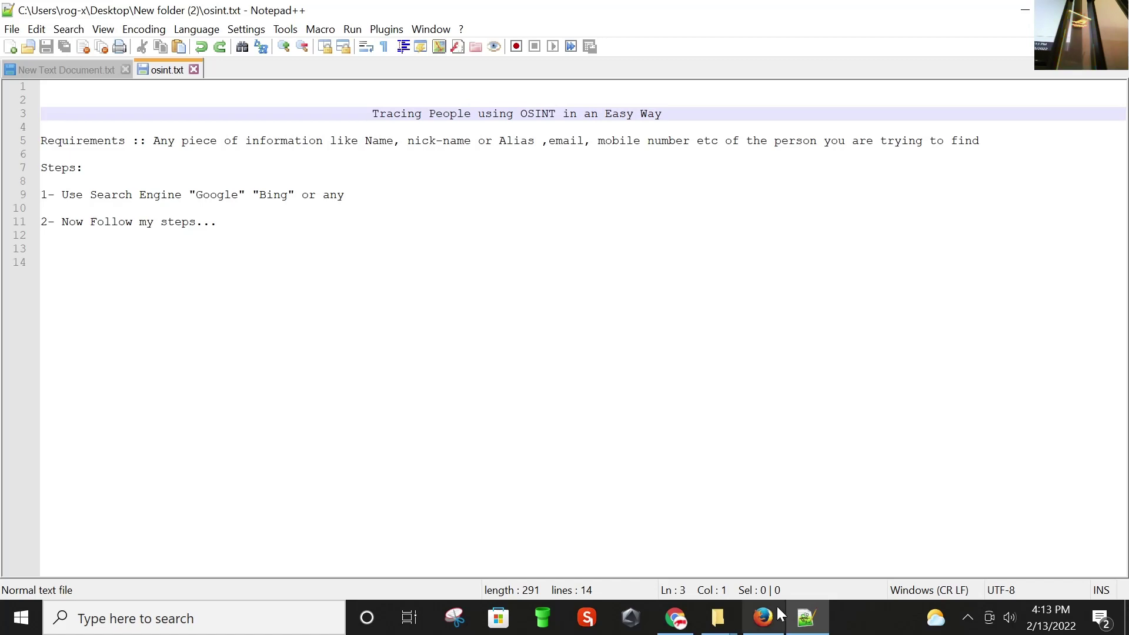
Step: Bring the SecurityTrails 'What is OSINT' article to the front in Firefox
click(766, 618)
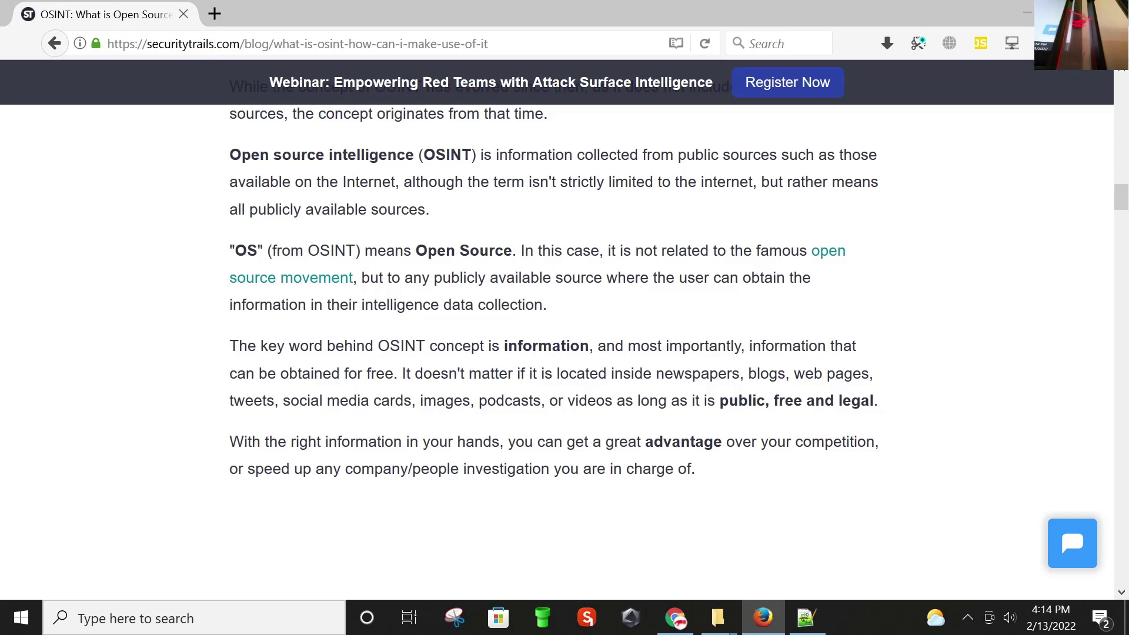
click(805, 618)
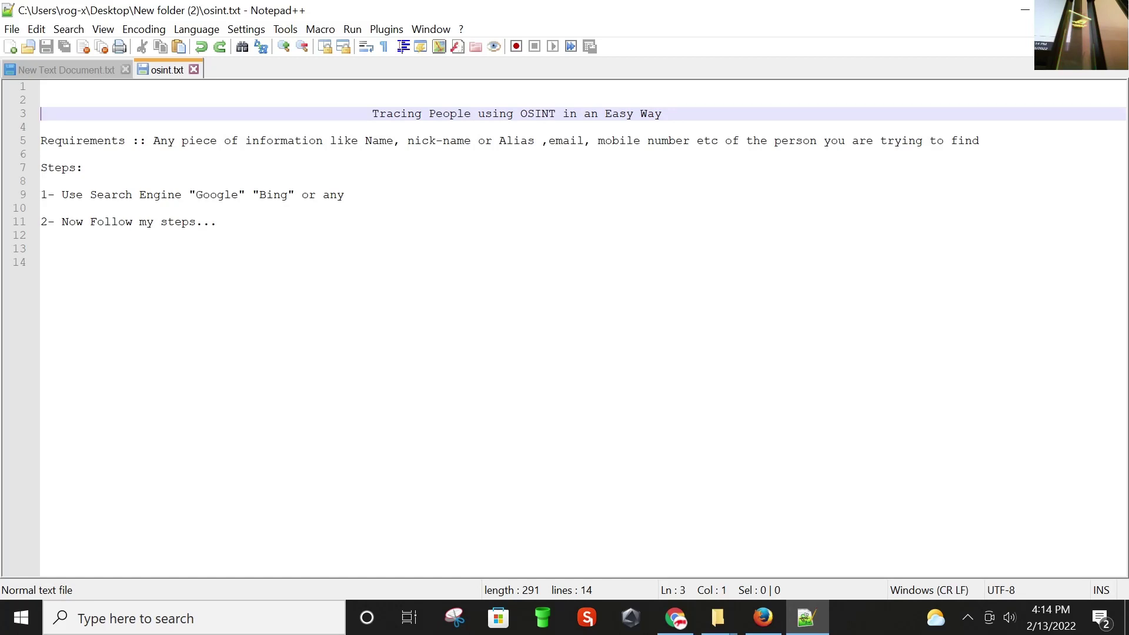
click(105, 140)
click(55, 140)
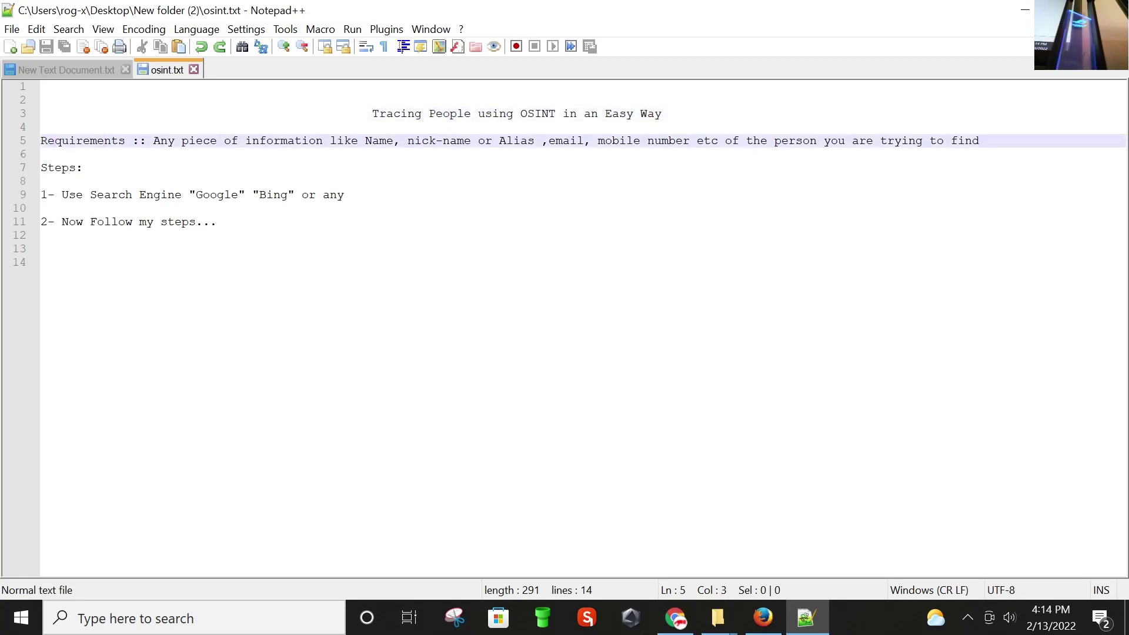
click(154, 140)
click(803, 140)
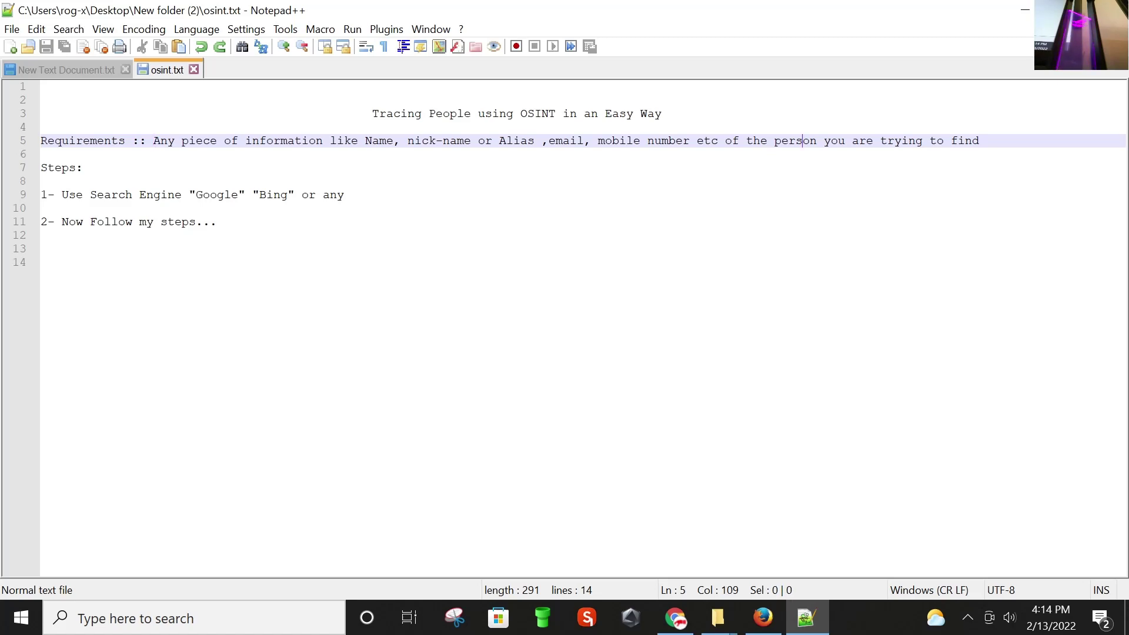
click(224, 141)
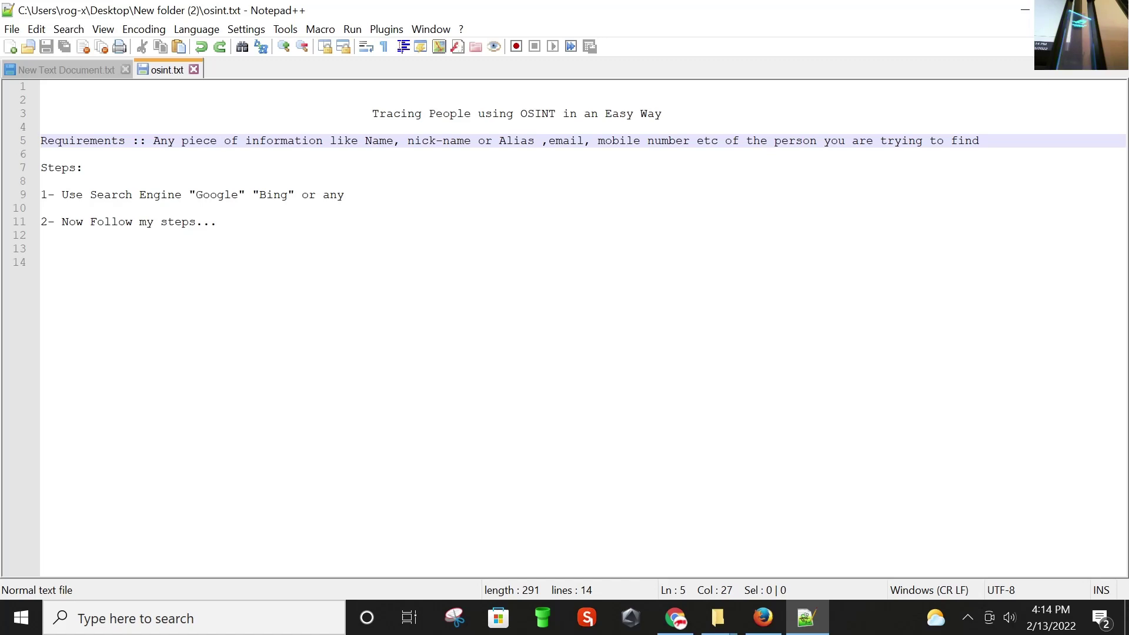
click(760, 619)
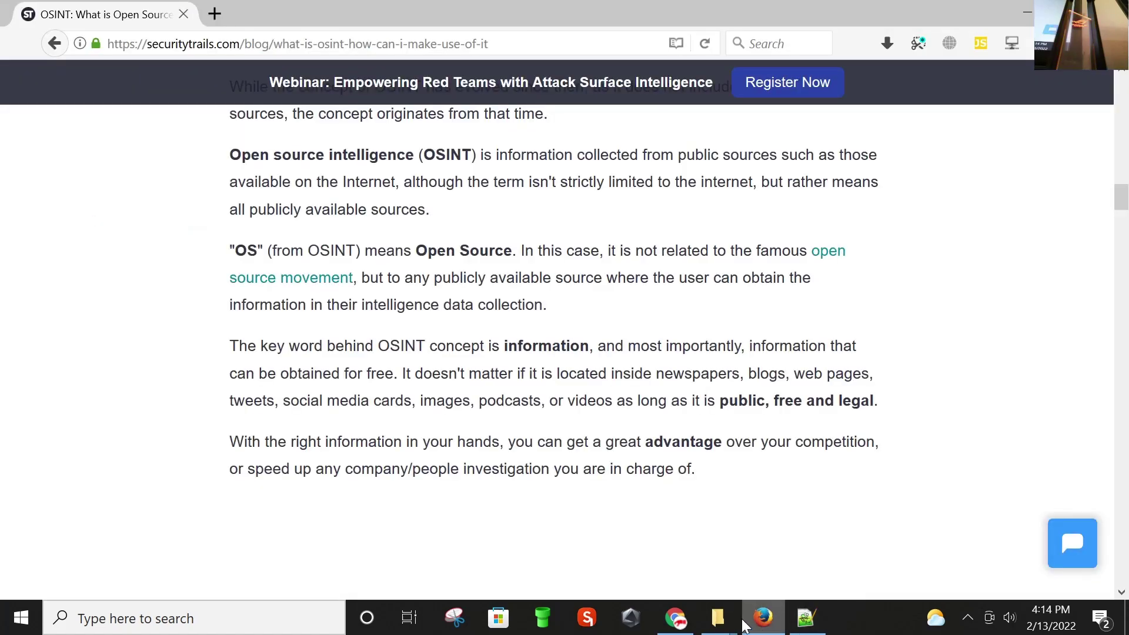
Step: Load Google in a new tab and enter 'dorya india' in the search box
click(225, 19)
click(195, 280)
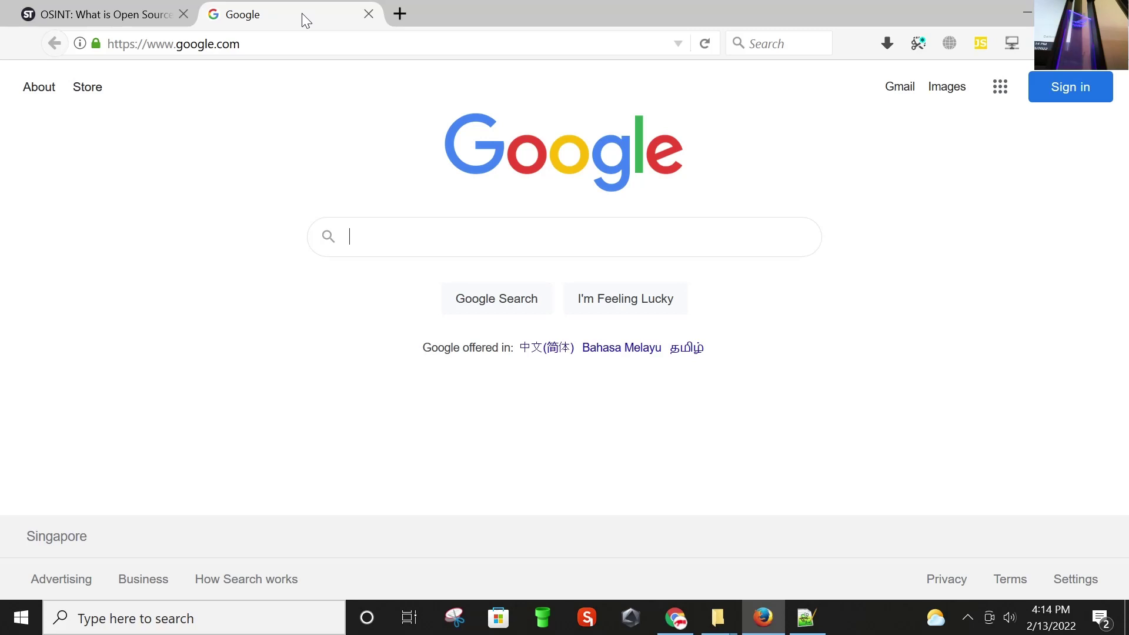
click(377, 238)
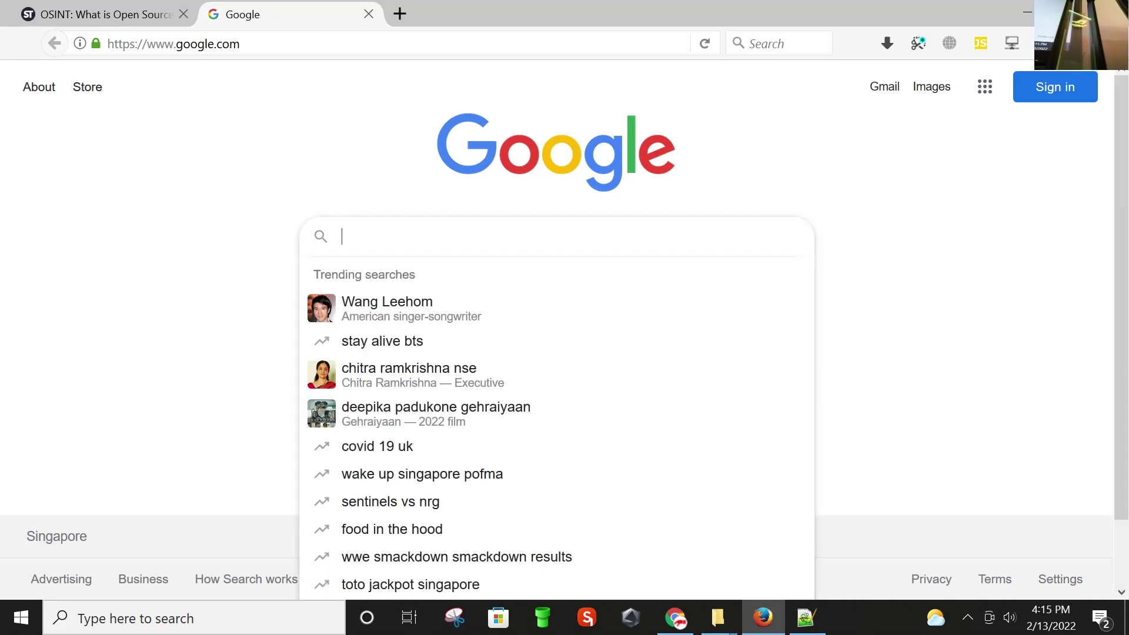
click(277, 237)
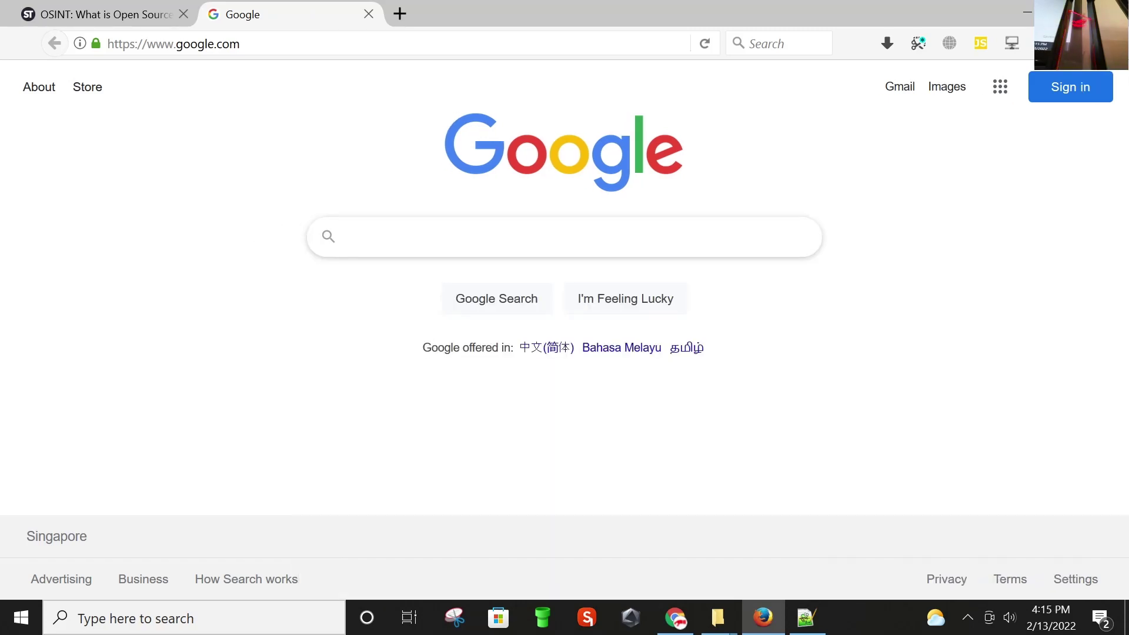
click(312, 235)
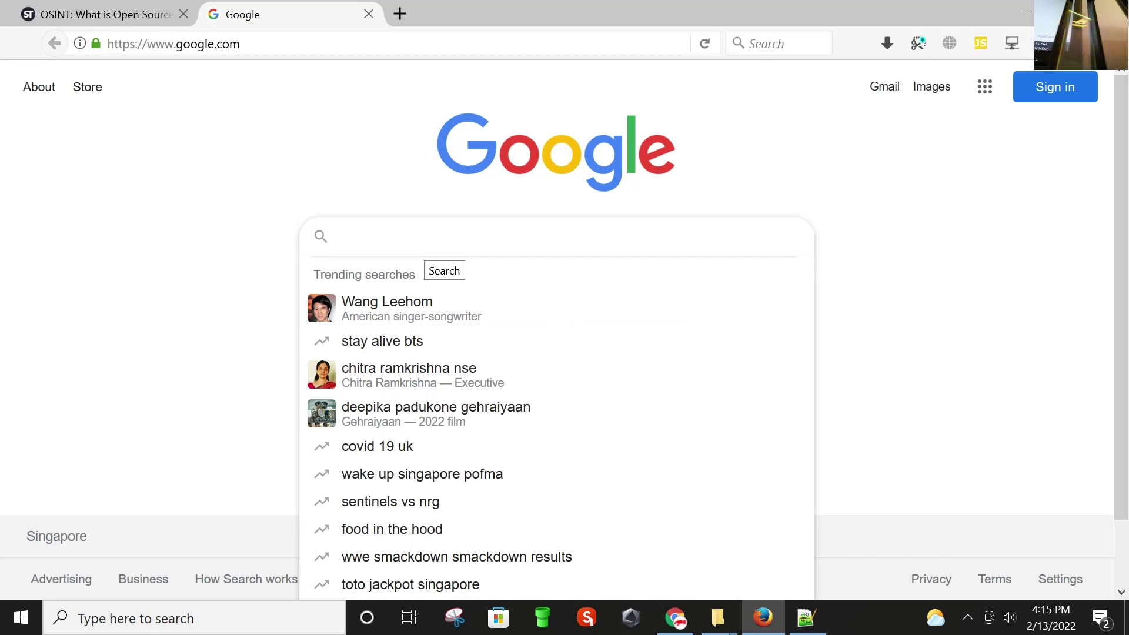
text(do)
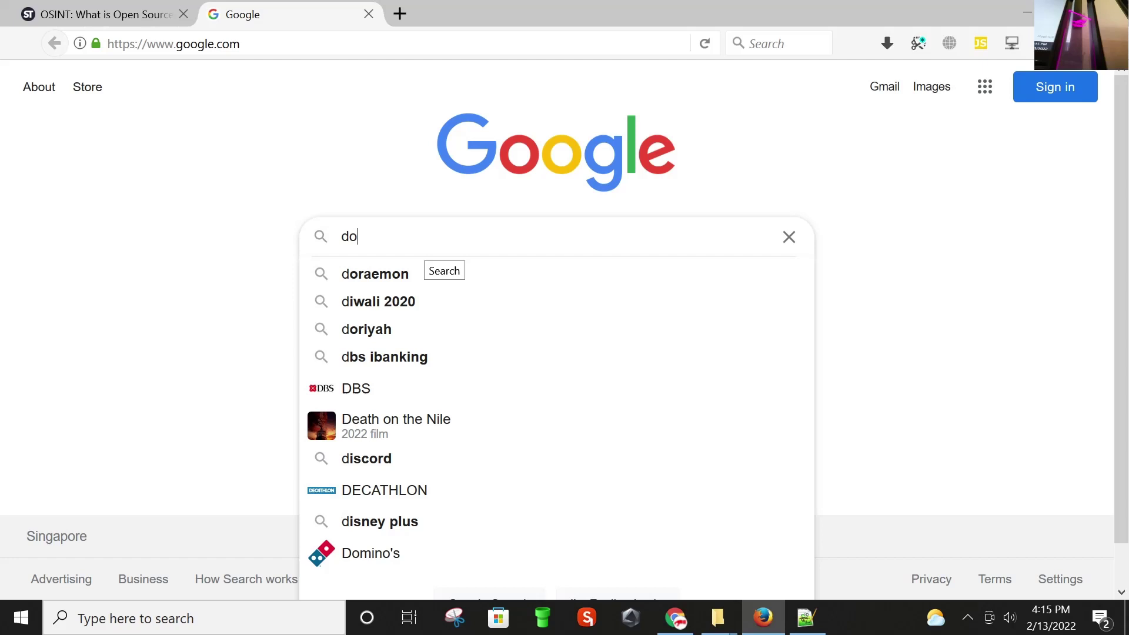
text(rya)
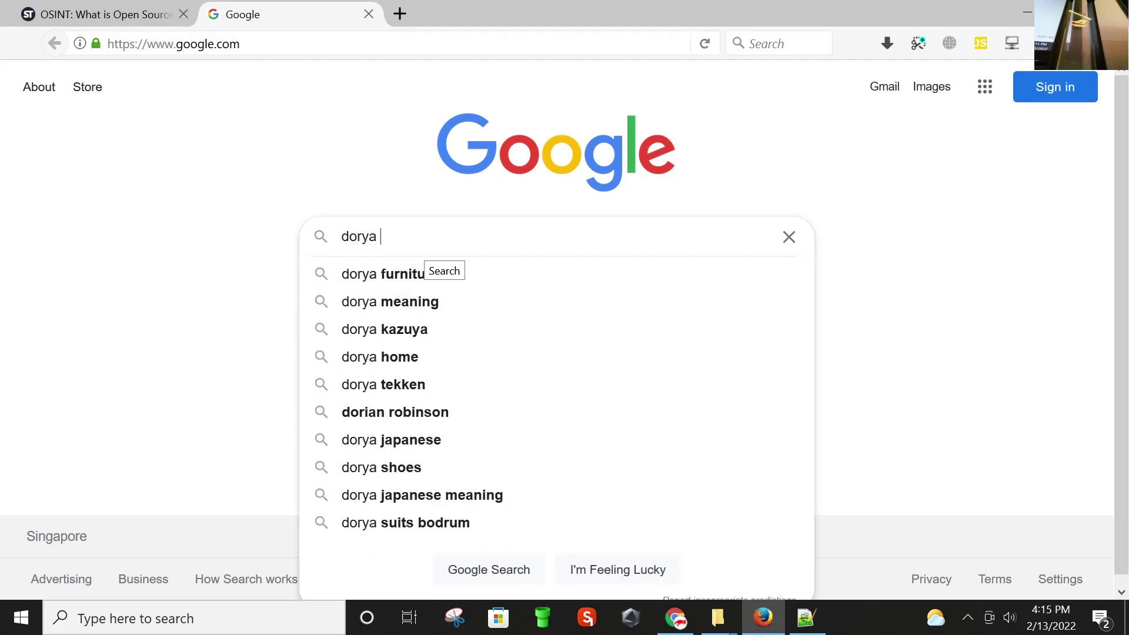
text( india)
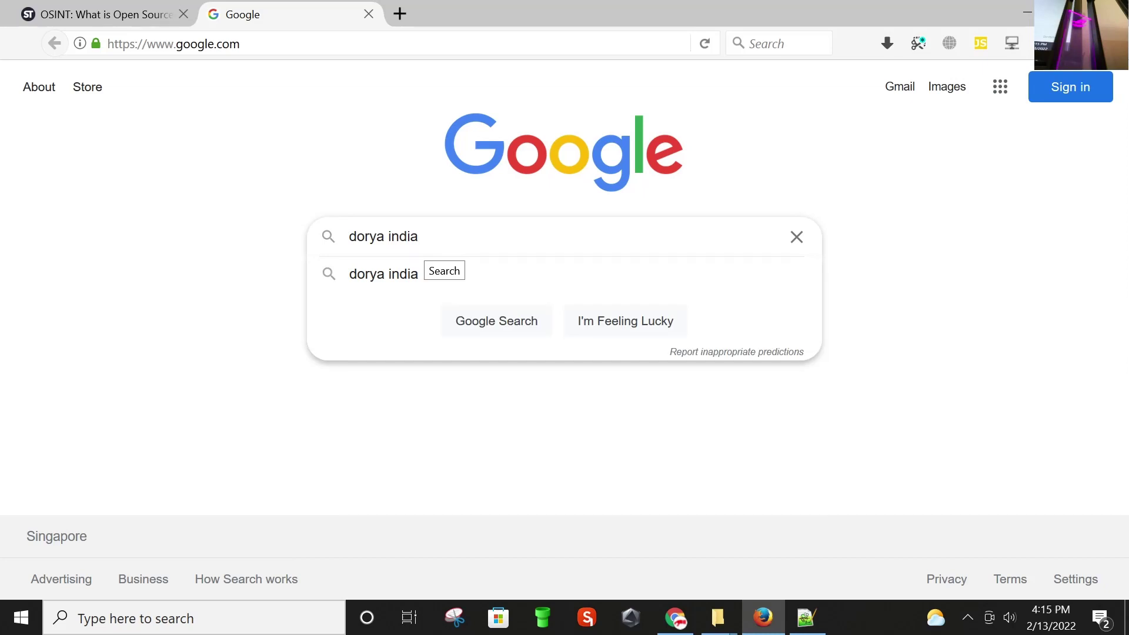
Step: Run the 'dorya india' search, look over the results, and open the Dorya India YouTube Videos page
key(Return)
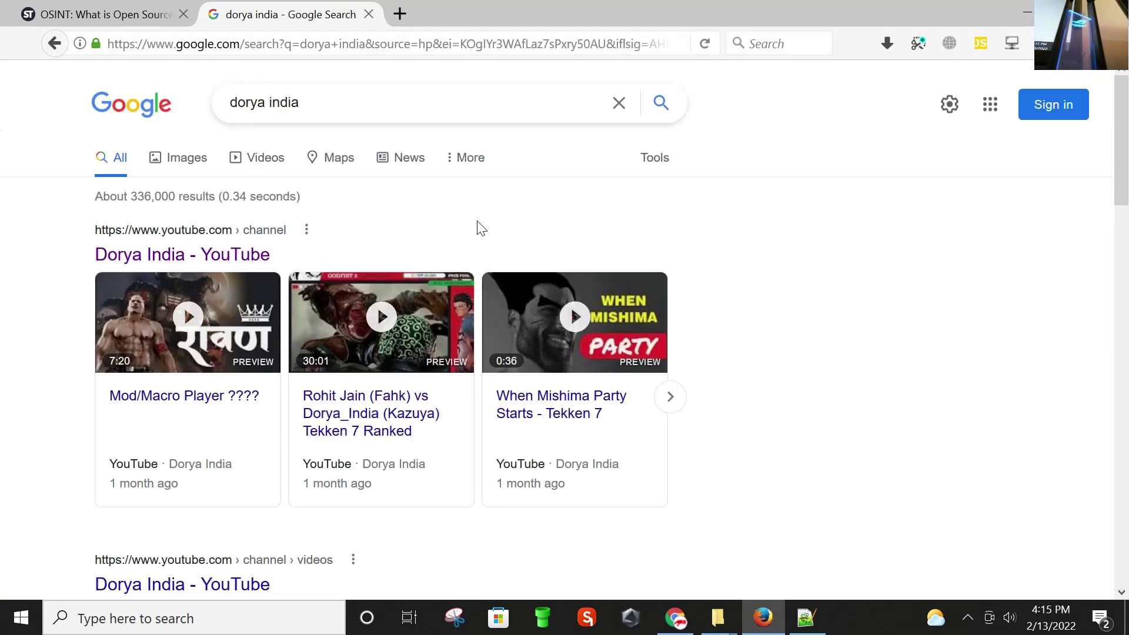
scroll(859, 348, down, 3)
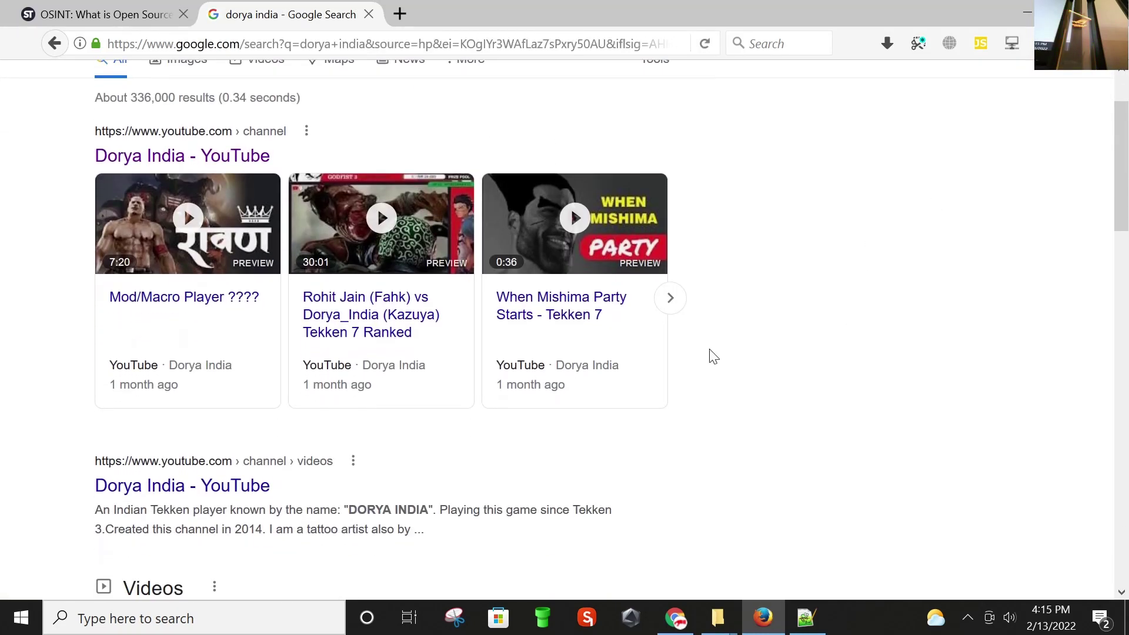
scroll(357, 452, down, 3)
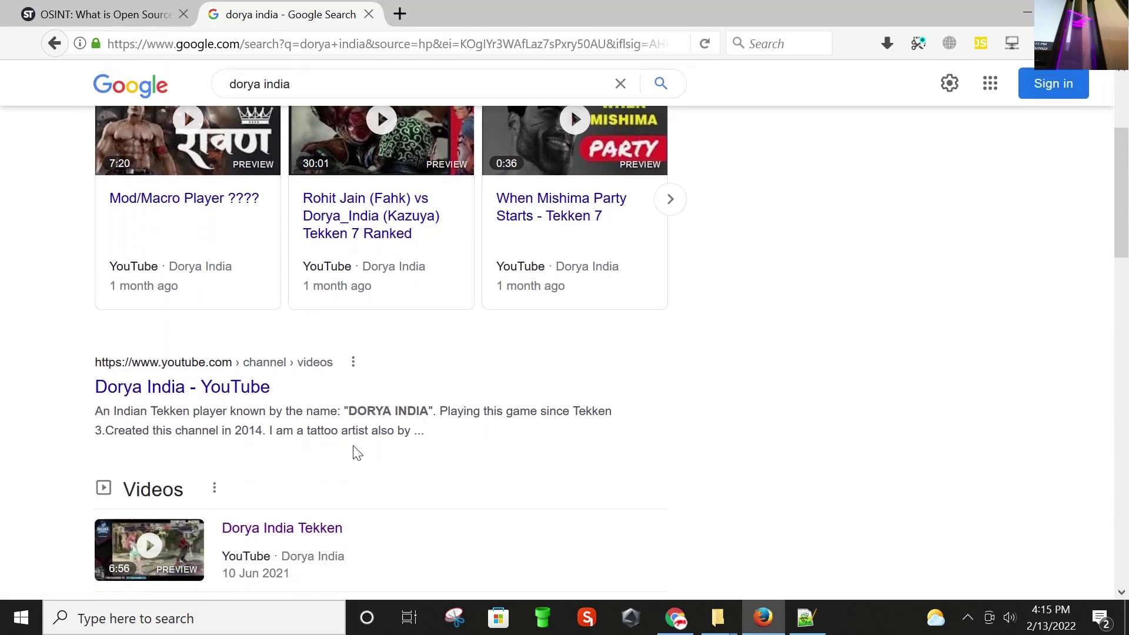
scroll(320, 453, down, 3)
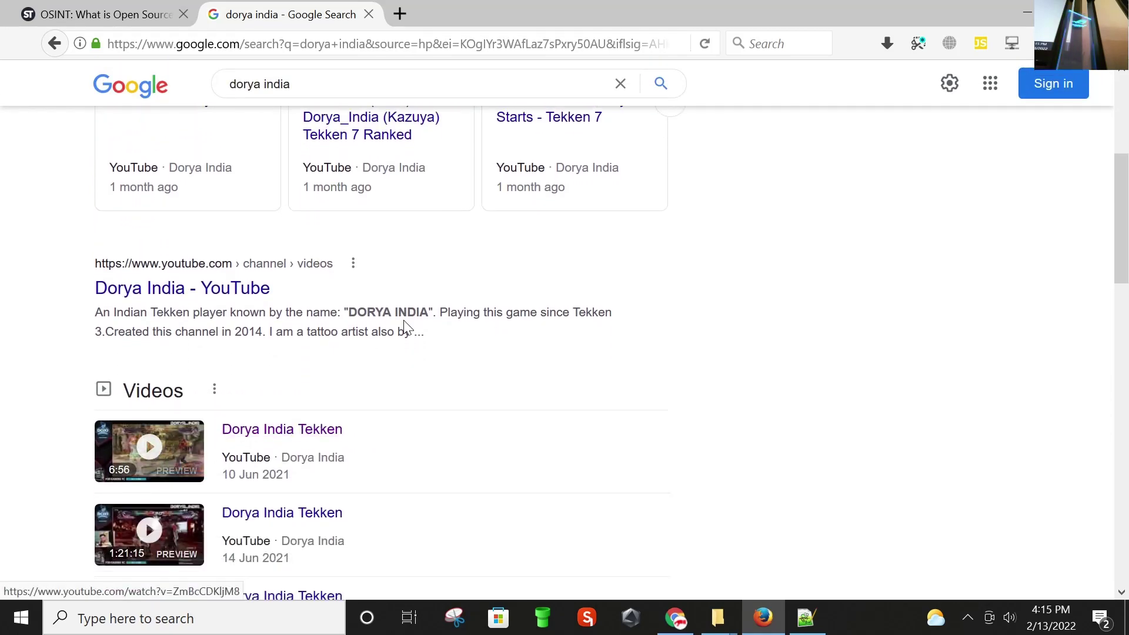
scroll(404, 327, down, 15)
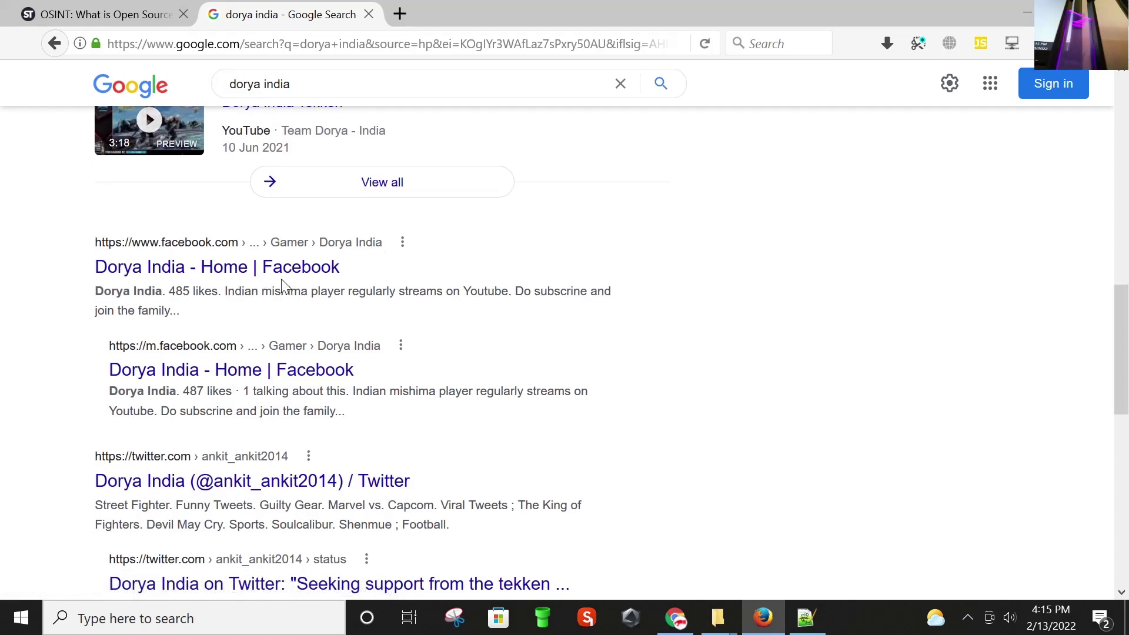
scroll(281, 279, down, 3)
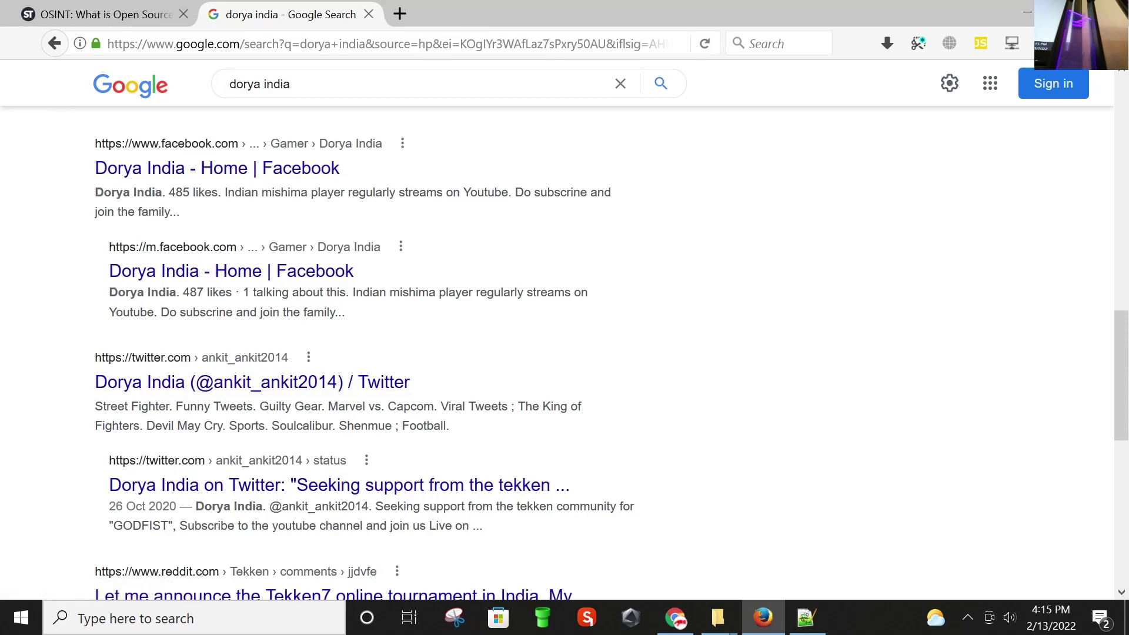
scroll(360, 423, up, 10)
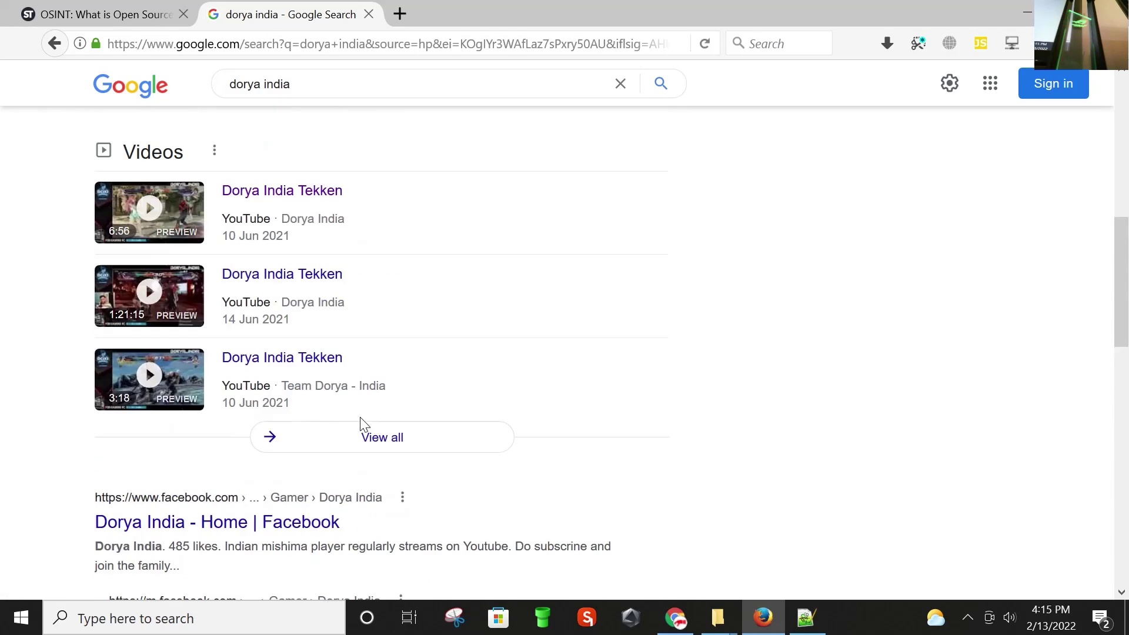
scroll(361, 425, up, 8)
scroll(361, 428, down, 3)
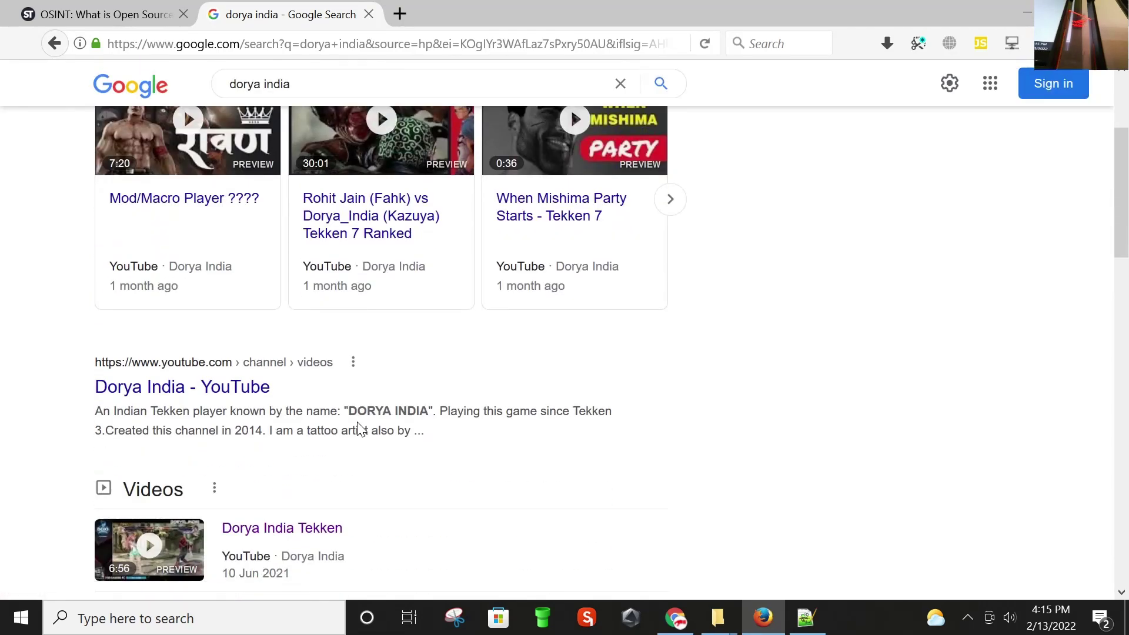
scroll(360, 429, down, 5)
scroll(442, 487, down, 3)
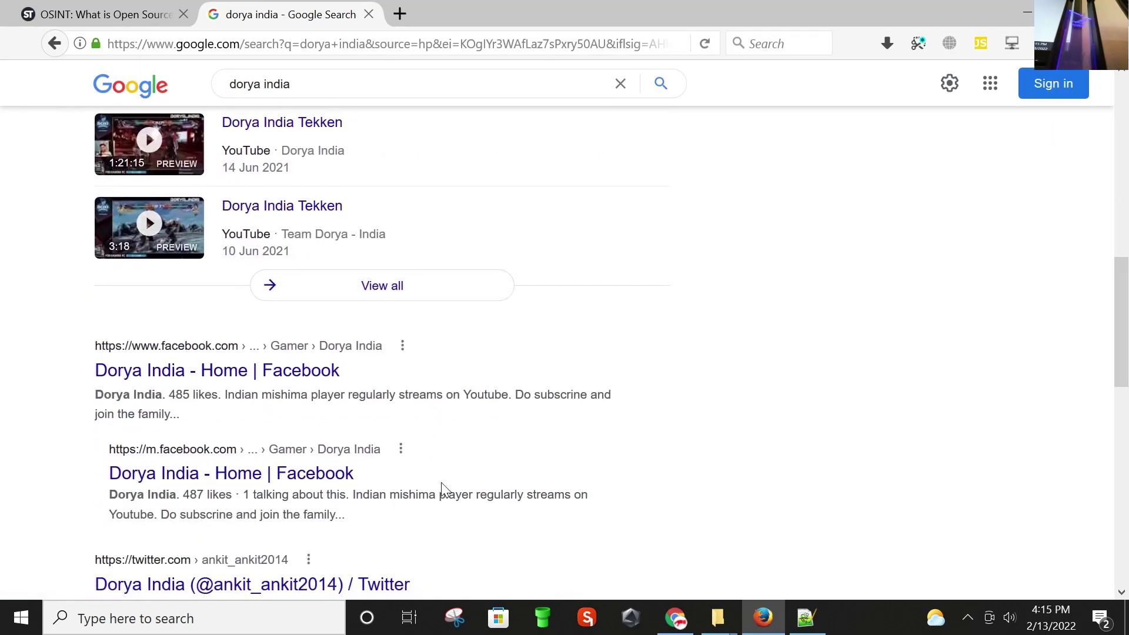
scroll(441, 487, up, 10)
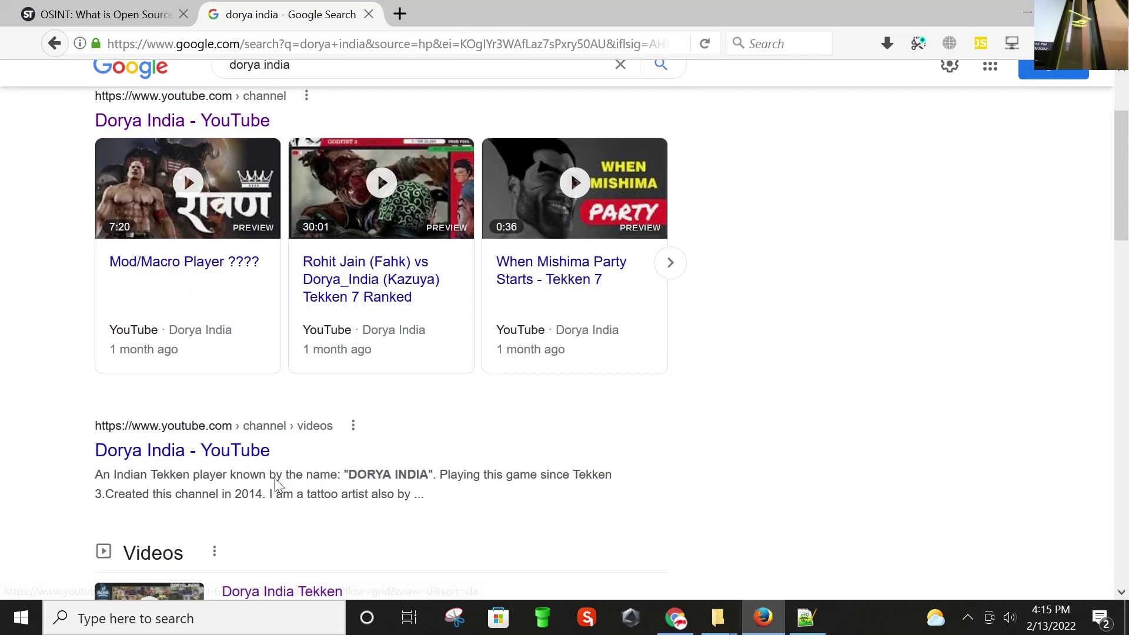
scroll(274, 480, down, 1)
click(231, 389)
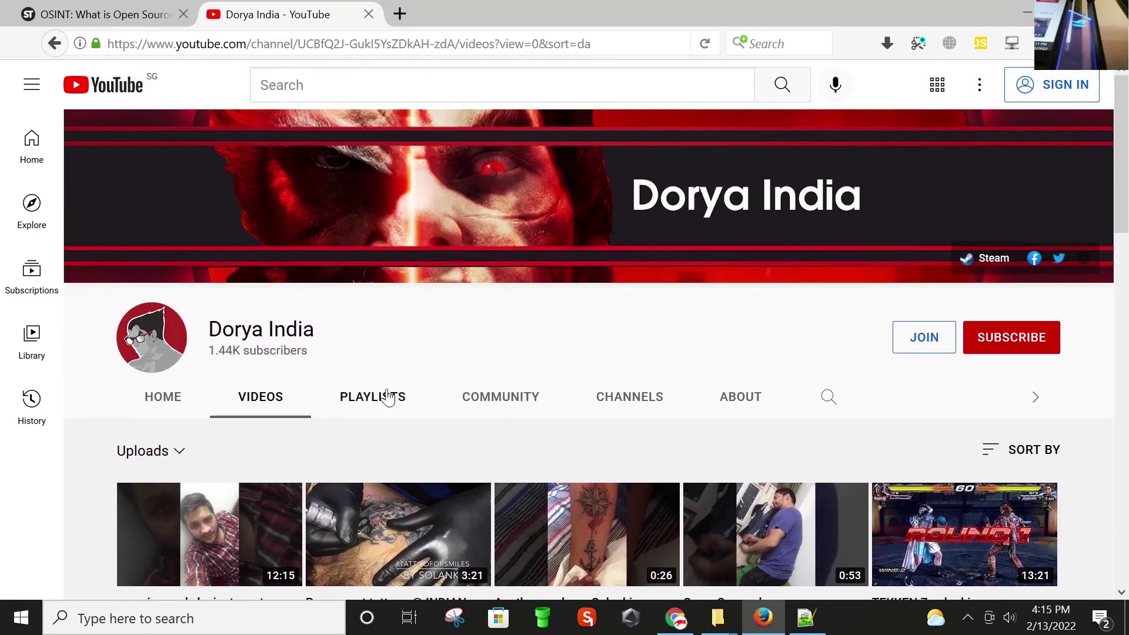
Step: Scroll through Dorya India's tattoo clips and Tekken match uploads, then return to the channel banner
scroll(767, 380, down, 3)
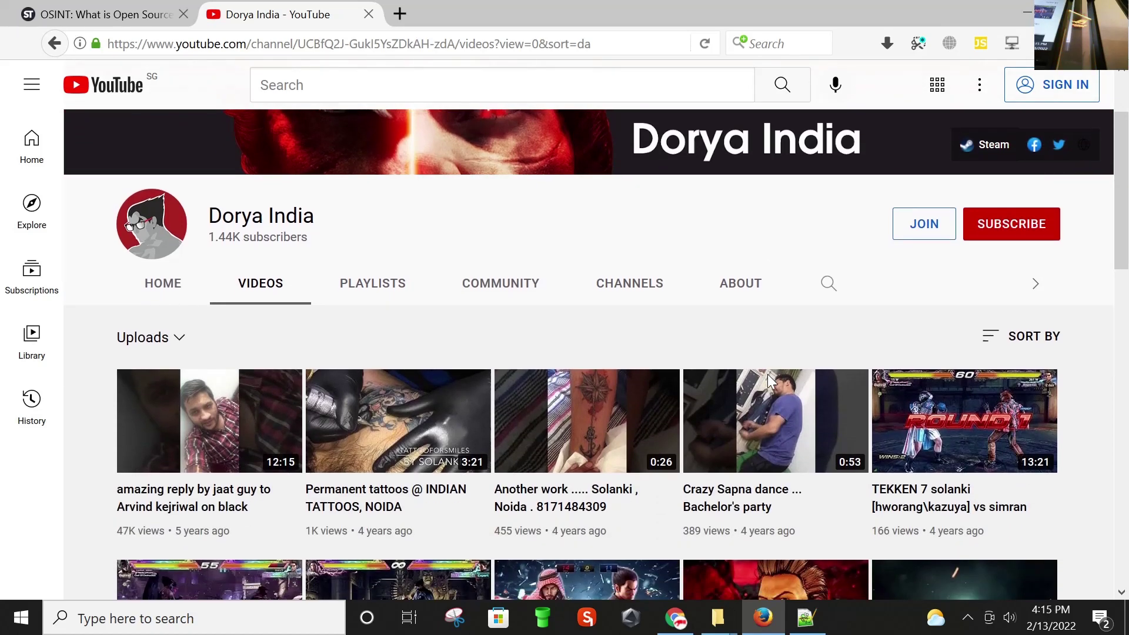
scroll(768, 374, down, 2)
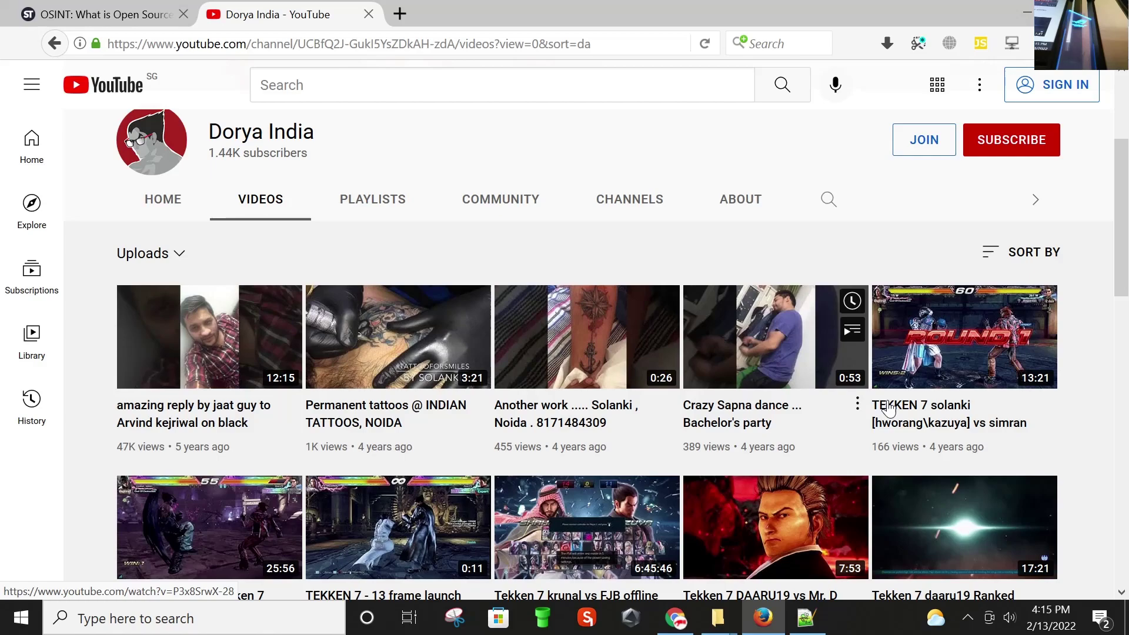
scroll(889, 407, down, 10)
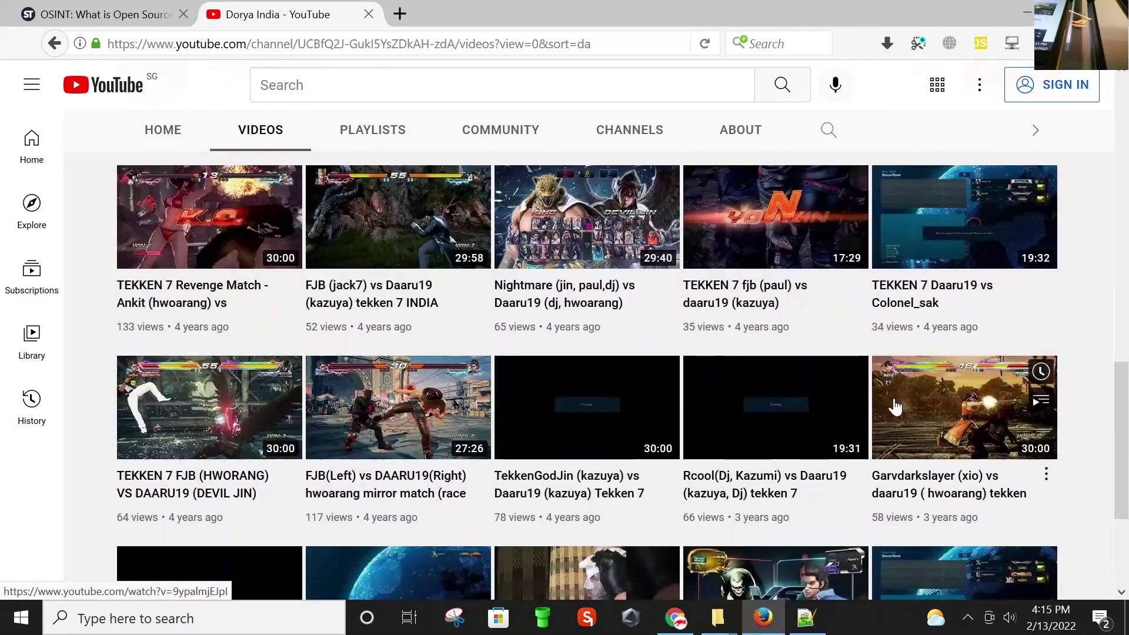
scroll(895, 406, up, 10)
scroll(757, 345, up, 3)
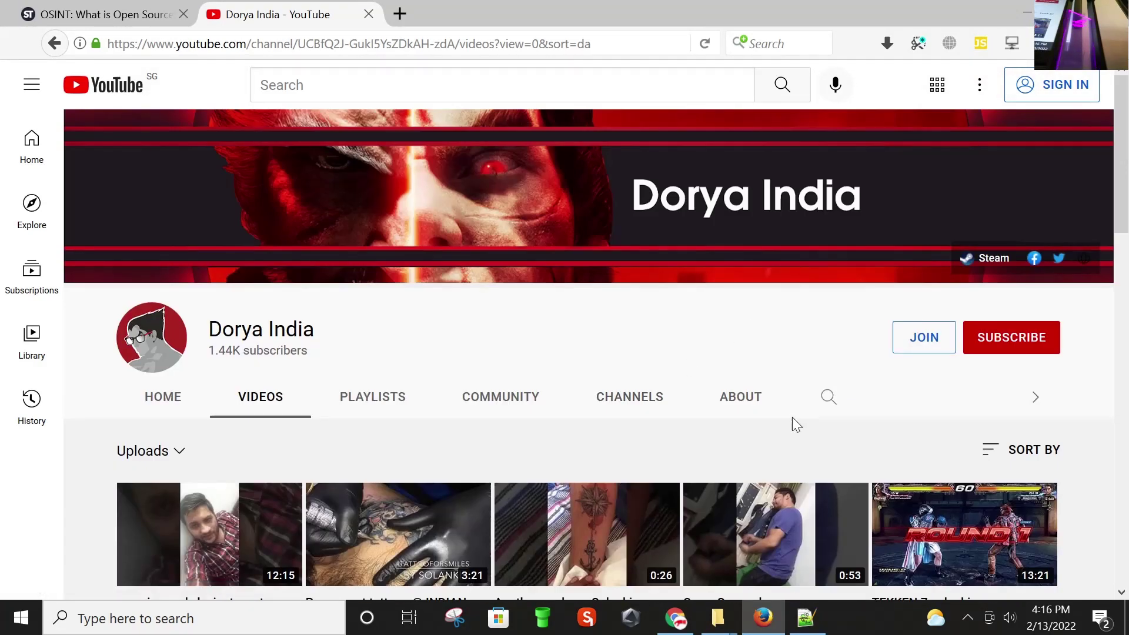
scroll(792, 417, down, 1)
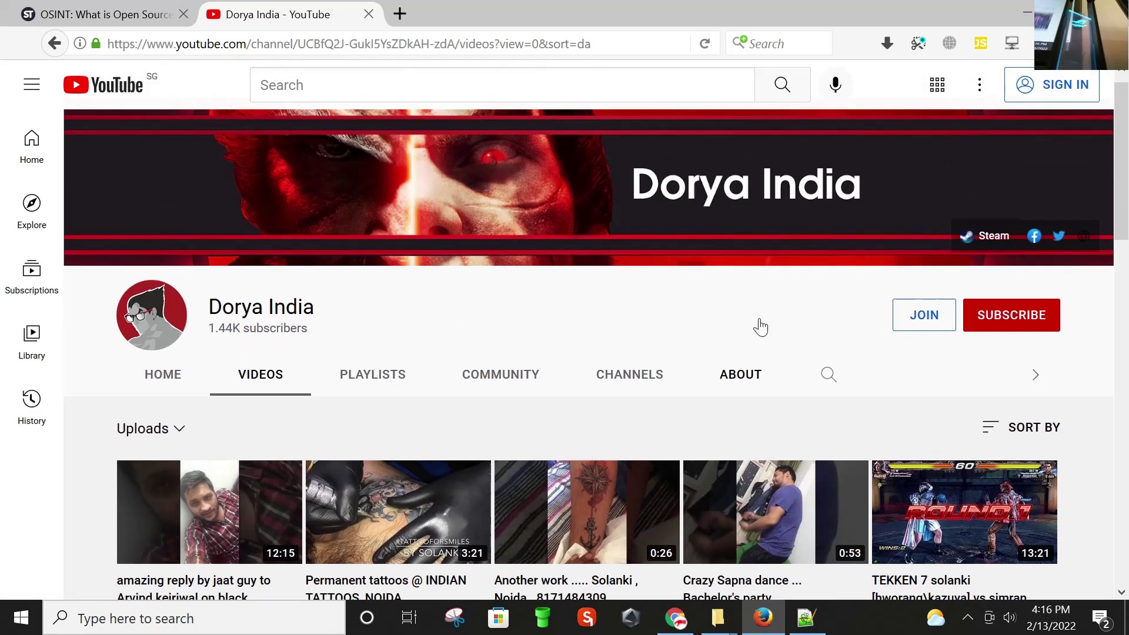
scroll(761, 328, up, 1)
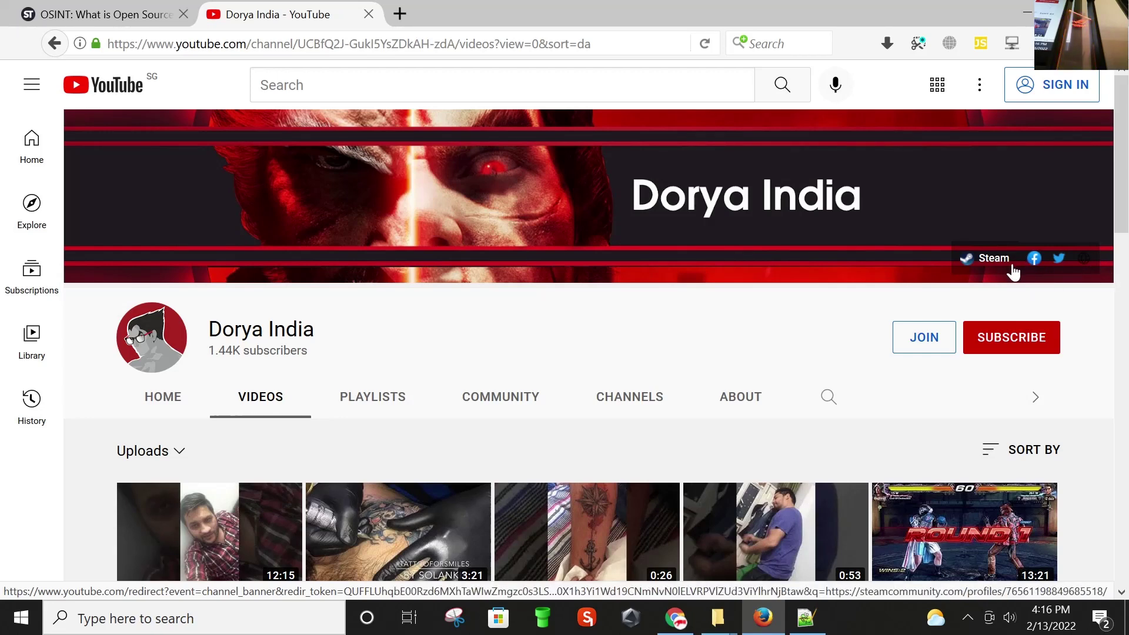
Step: Show Dorya India's About page links and open the Steam profile in a background tab
click(742, 398)
scroll(736, 412, down, 3)
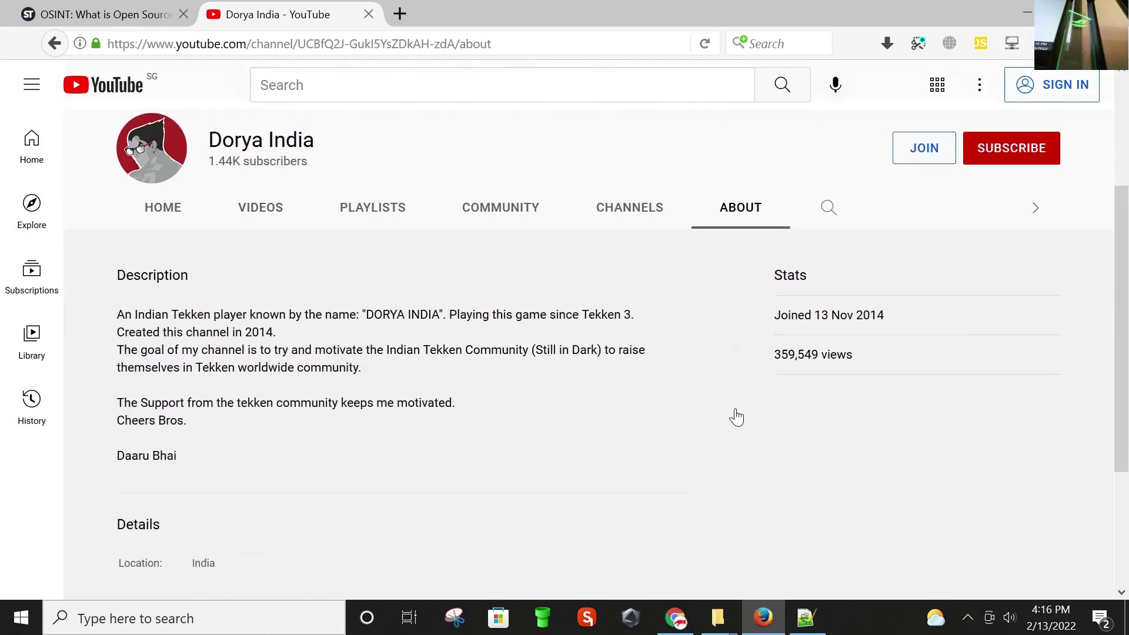
scroll(696, 364, down, 2)
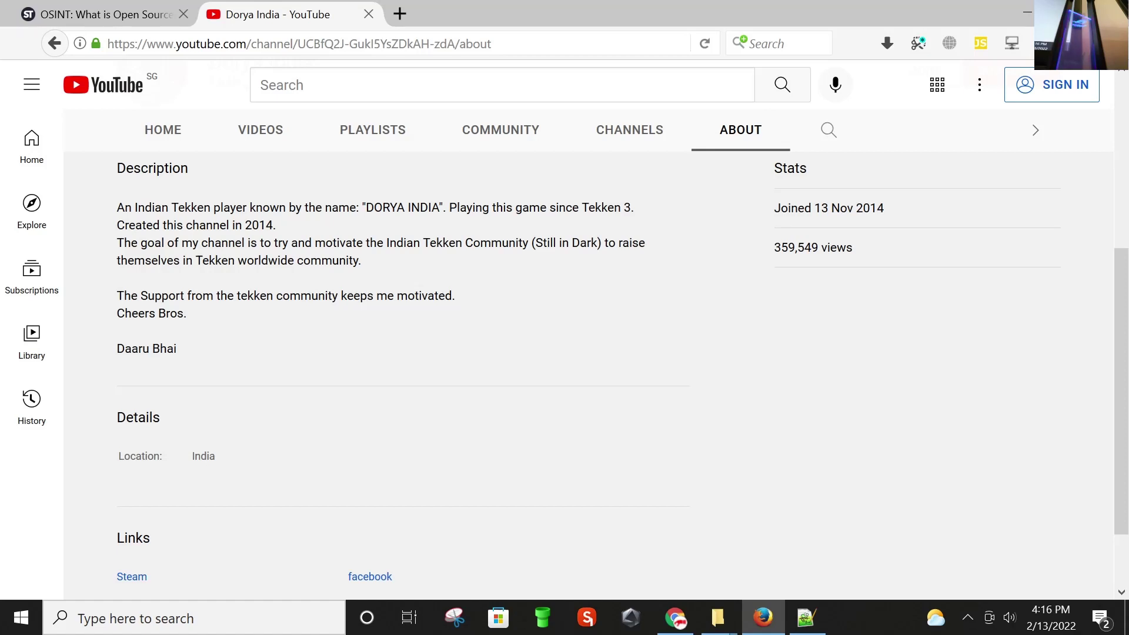
scroll(622, 284, down, 2)
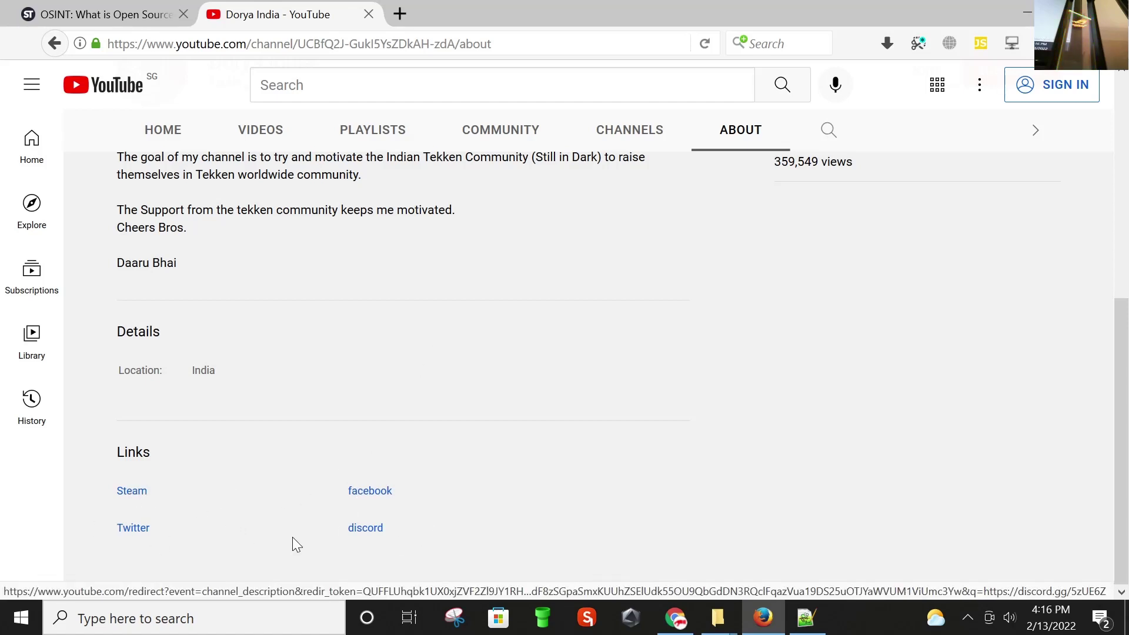
middle_click(137, 496)
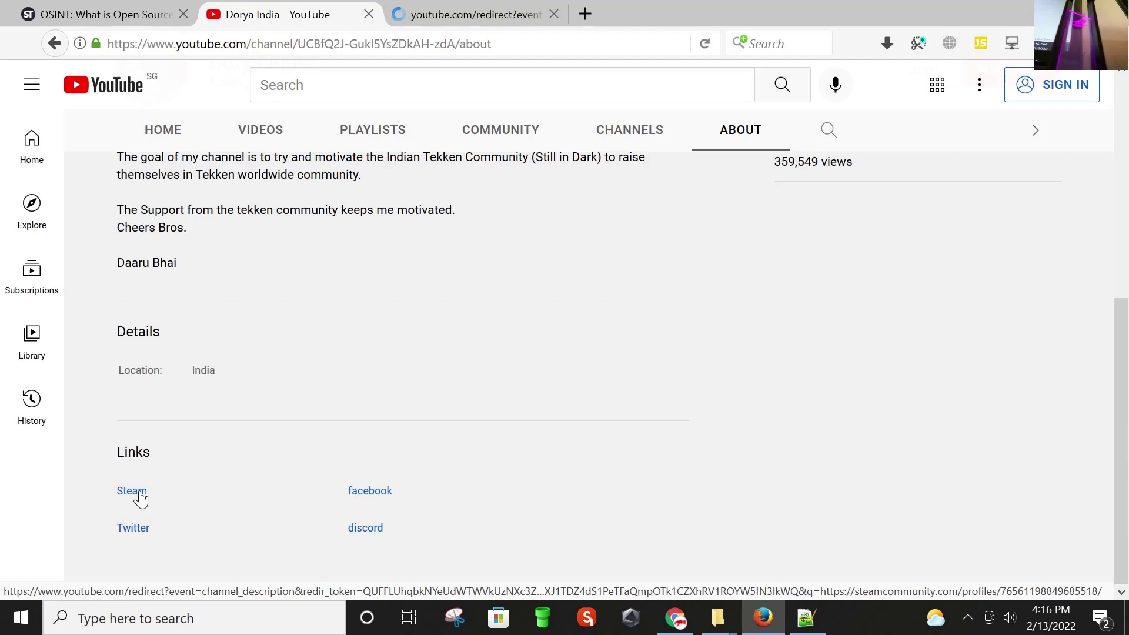
Step: Switch to the YouTube/Dorya_India Steam profile and highlight the real name under its title
click(509, 18)
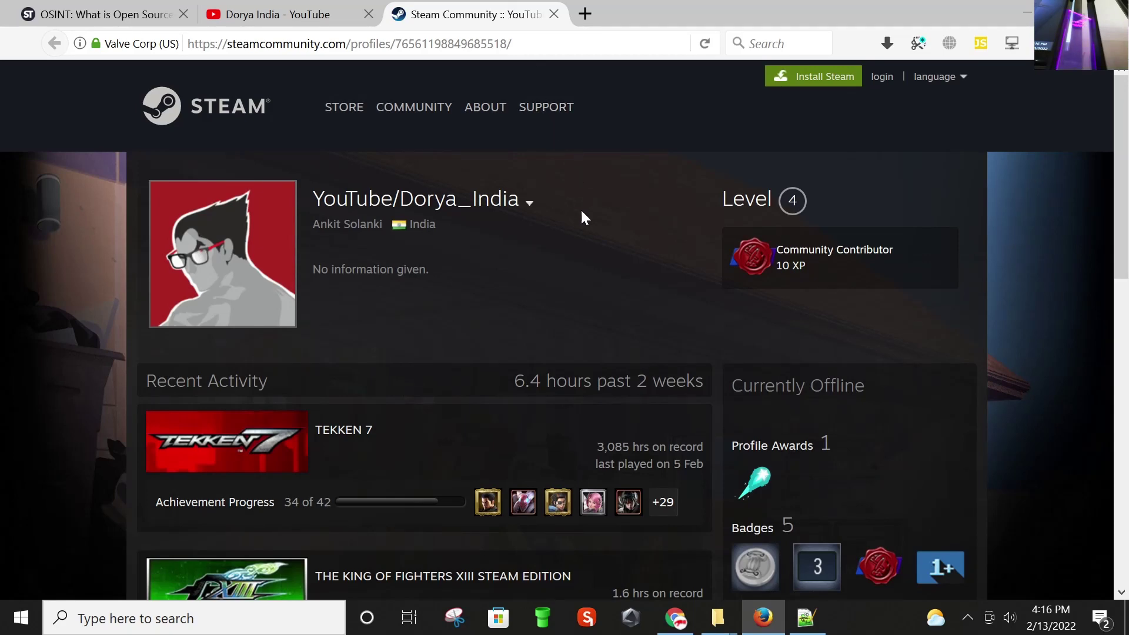
scroll(581, 209, down, 5)
scroll(394, 299, up, 5)
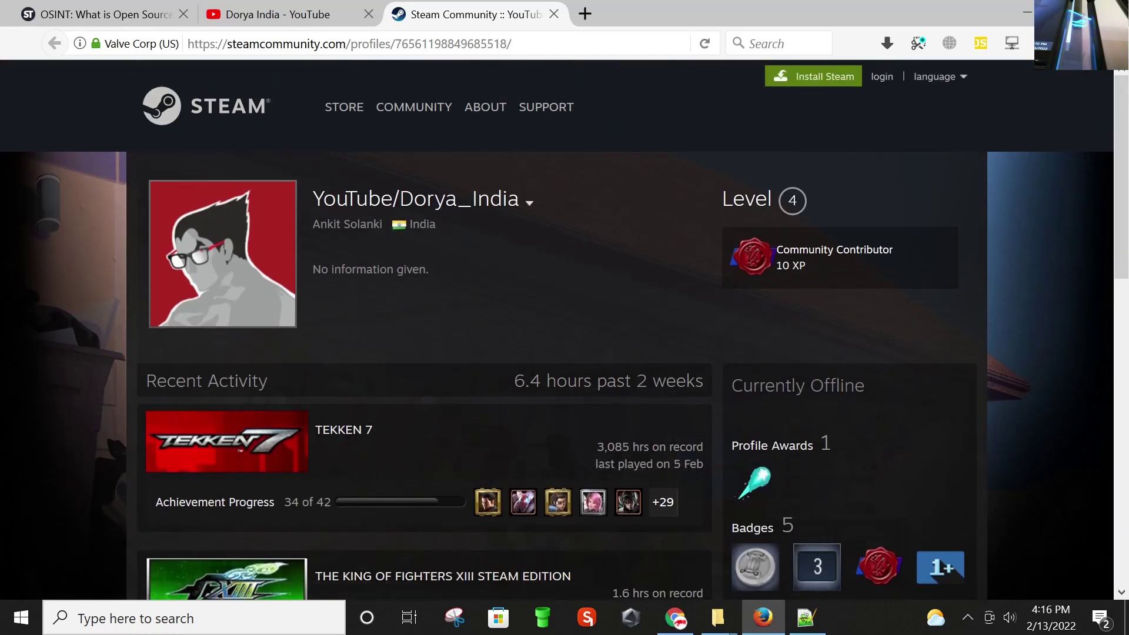
drag(312, 224, 382, 224)
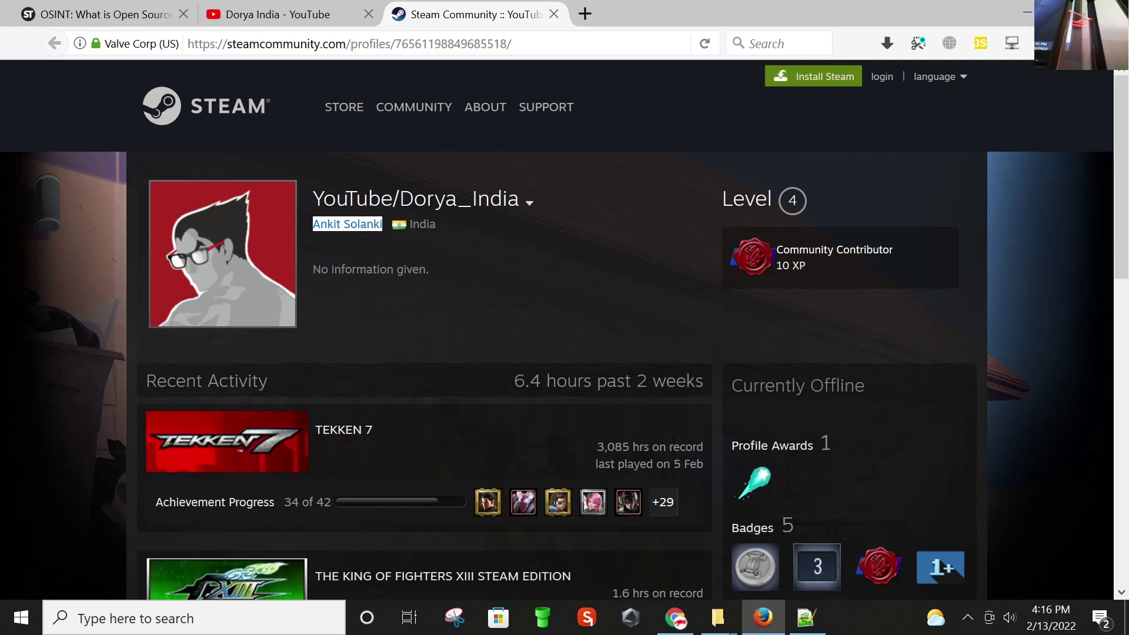
click(369, 242)
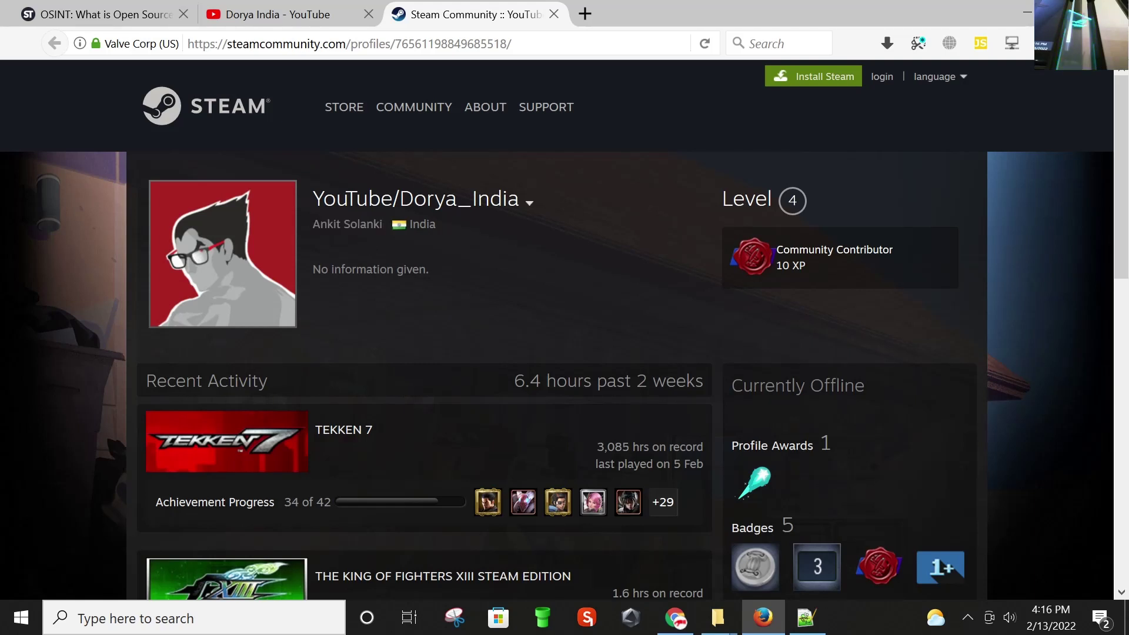
drag(383, 224, 313, 224)
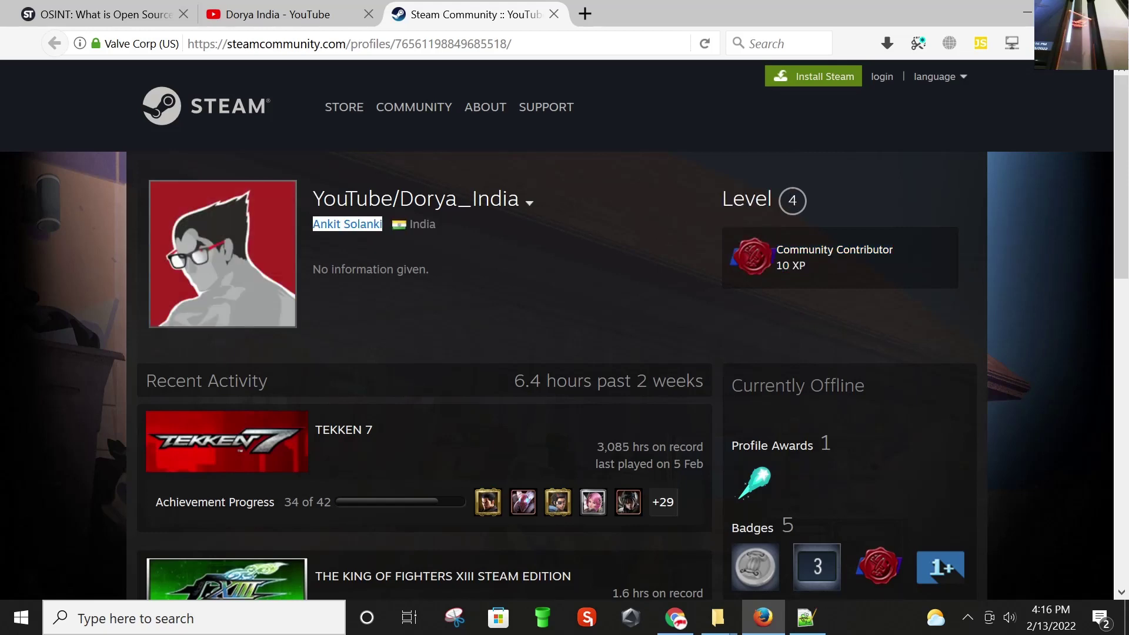
click(333, 238)
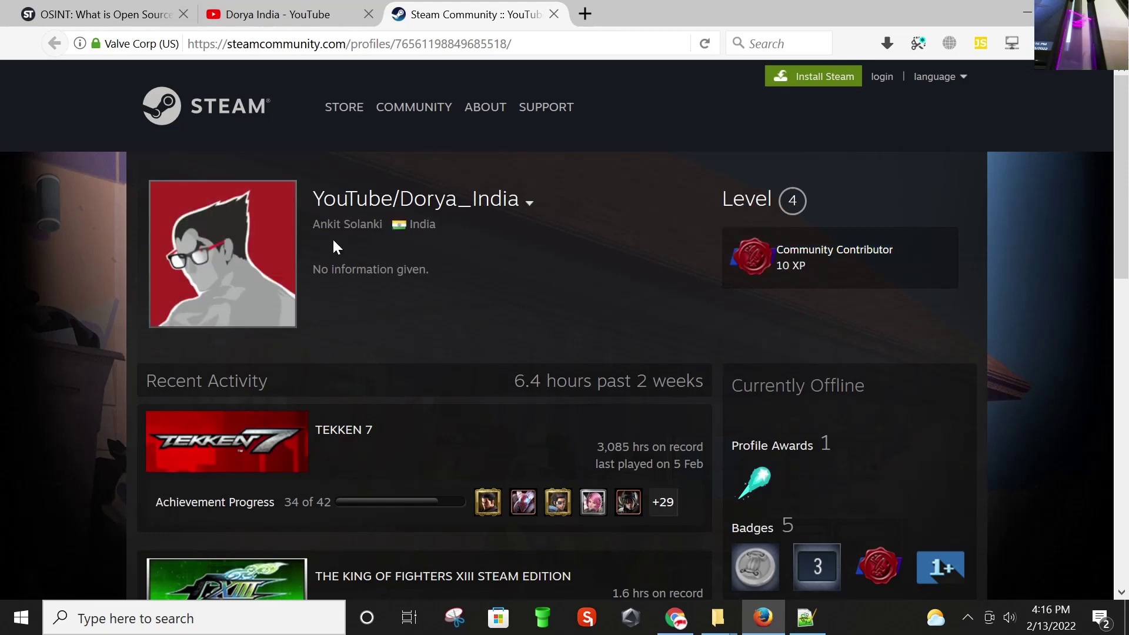
Step: Open the channel's linked Facebook profile in a new tab, find it requires login, and close it
click(337, 10)
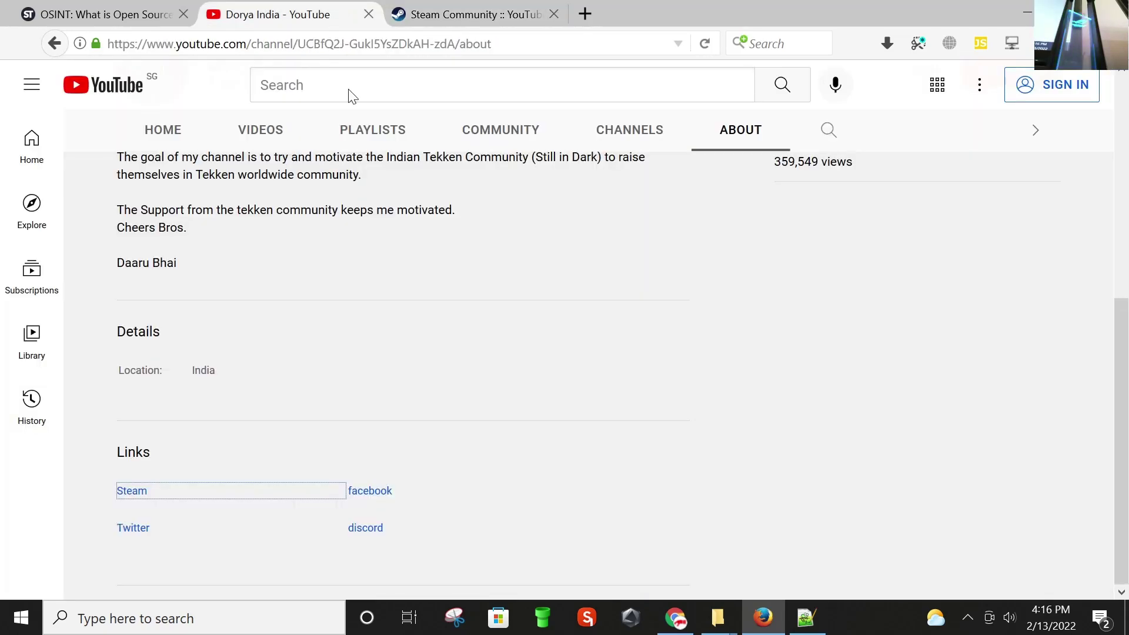
right_click(378, 488)
click(446, 287)
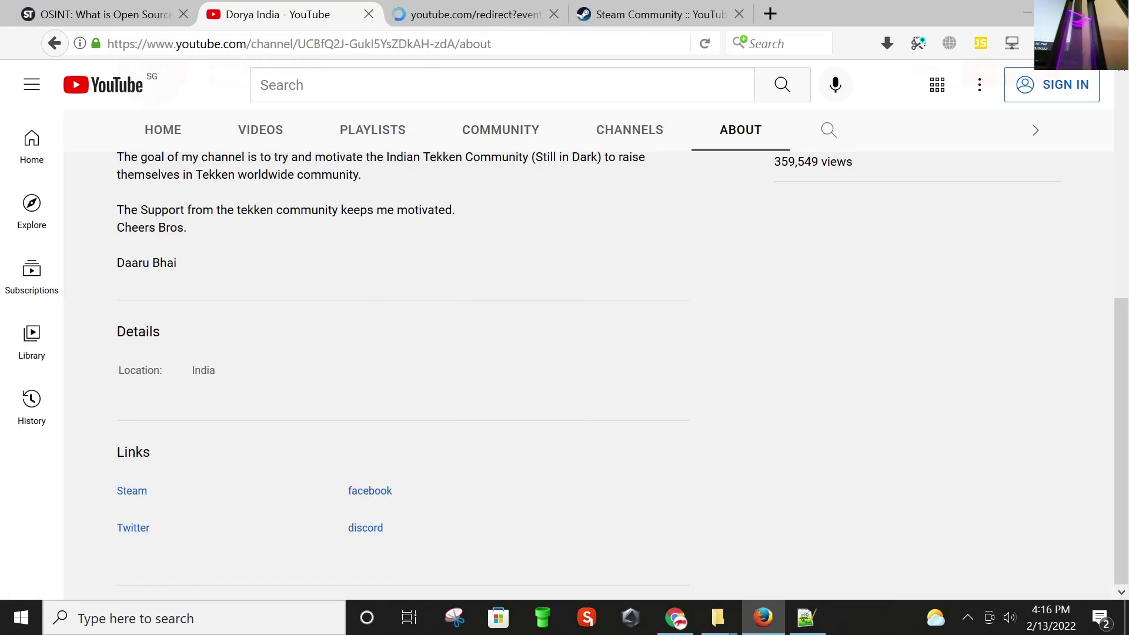
click(492, 21)
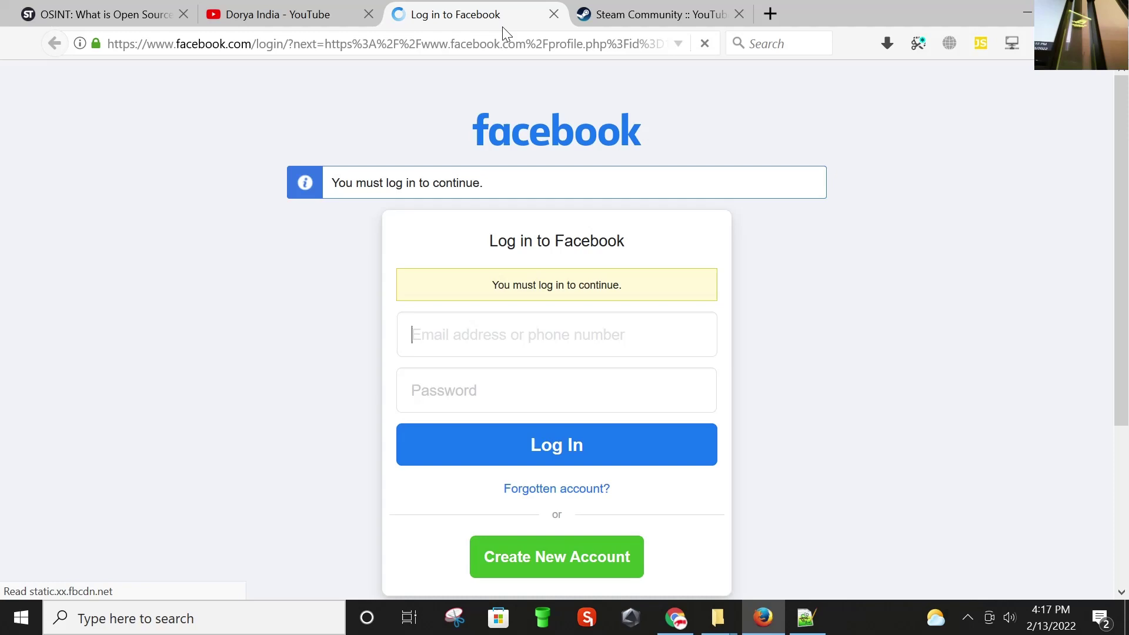
scroll(563, 167, down, 3)
scroll(563, 166, up, 3)
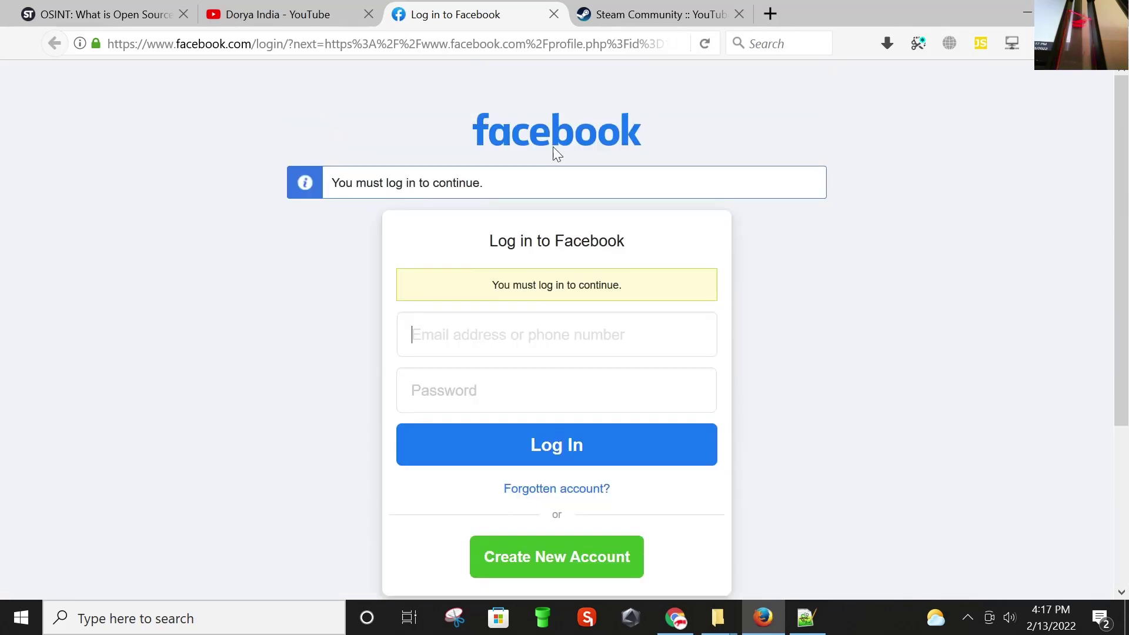
click(554, 15)
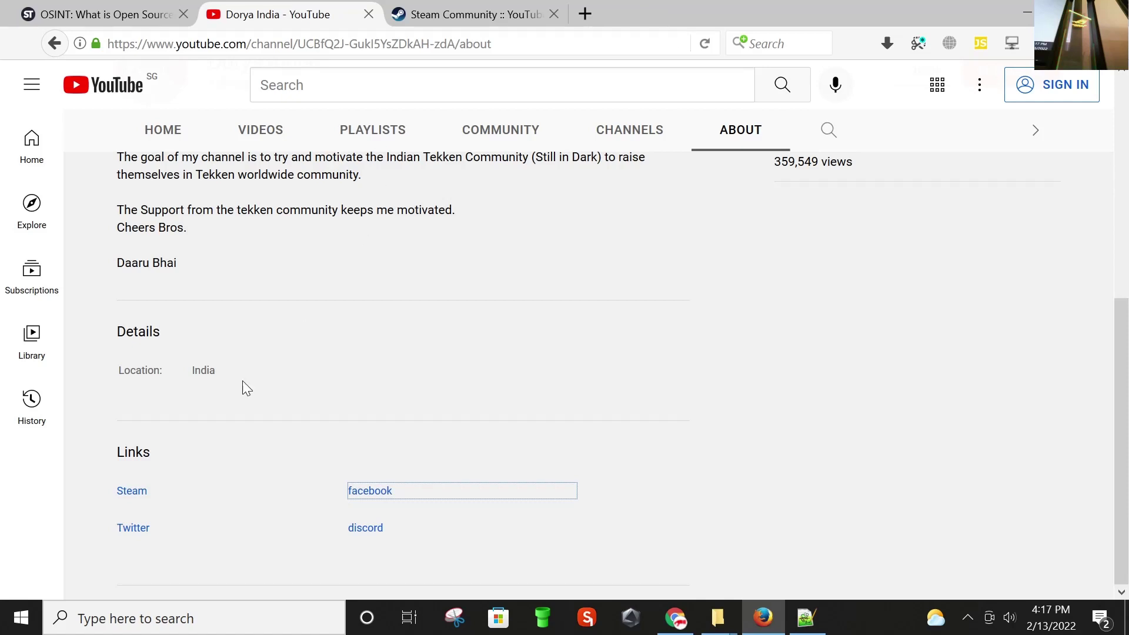
right_click(129, 534)
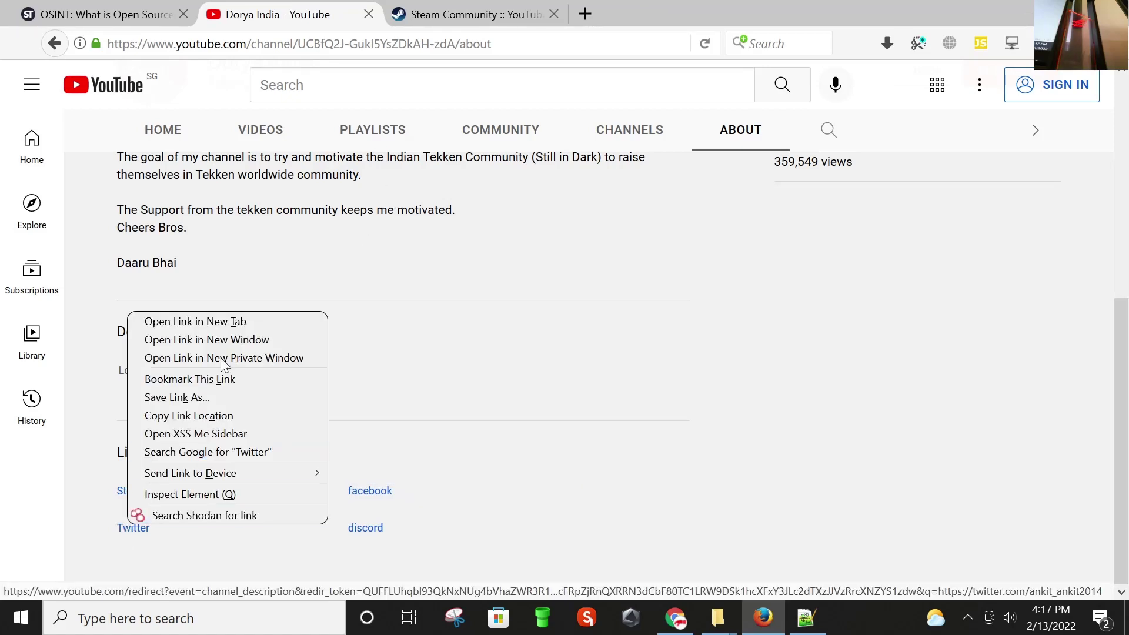
click(219, 316)
click(511, 15)
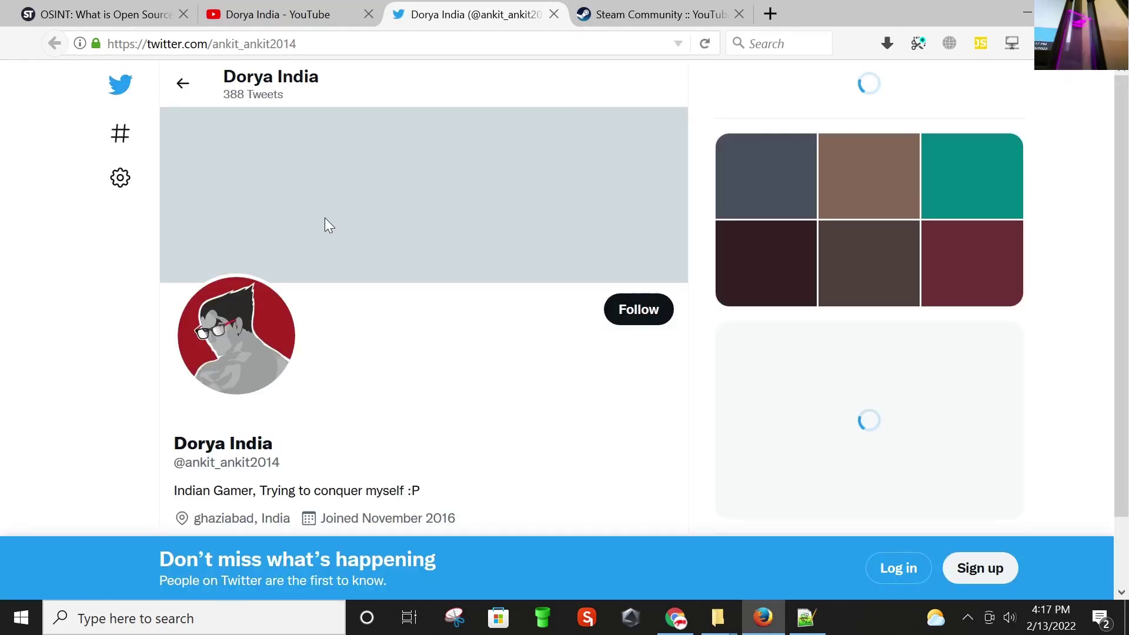
scroll(391, 324, down, 3)
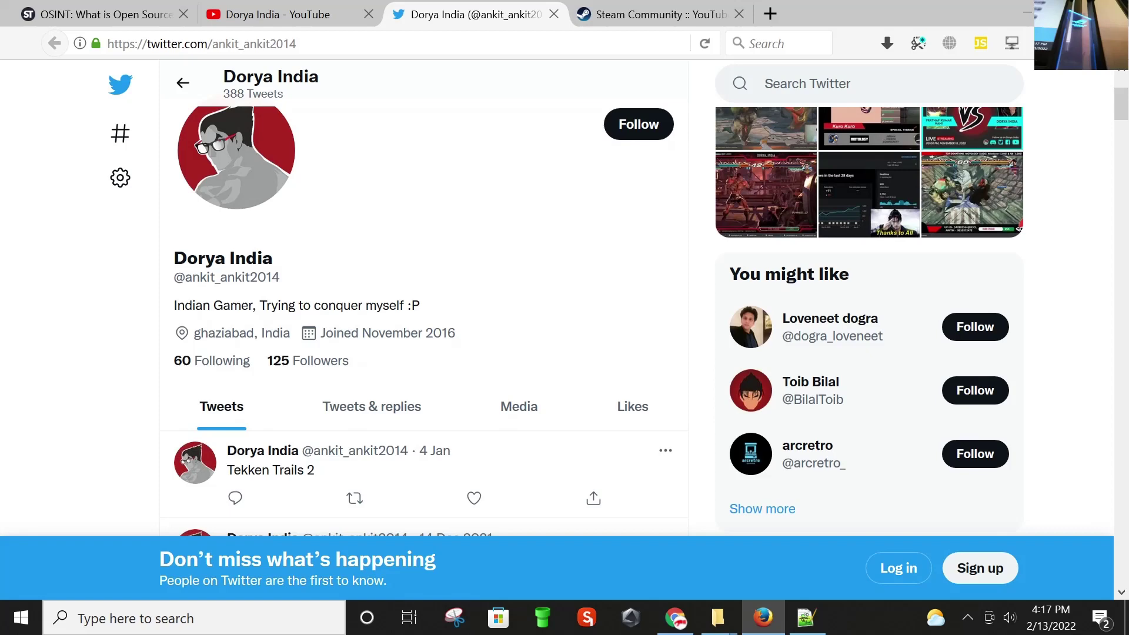
scroll(410, 339, down, 2)
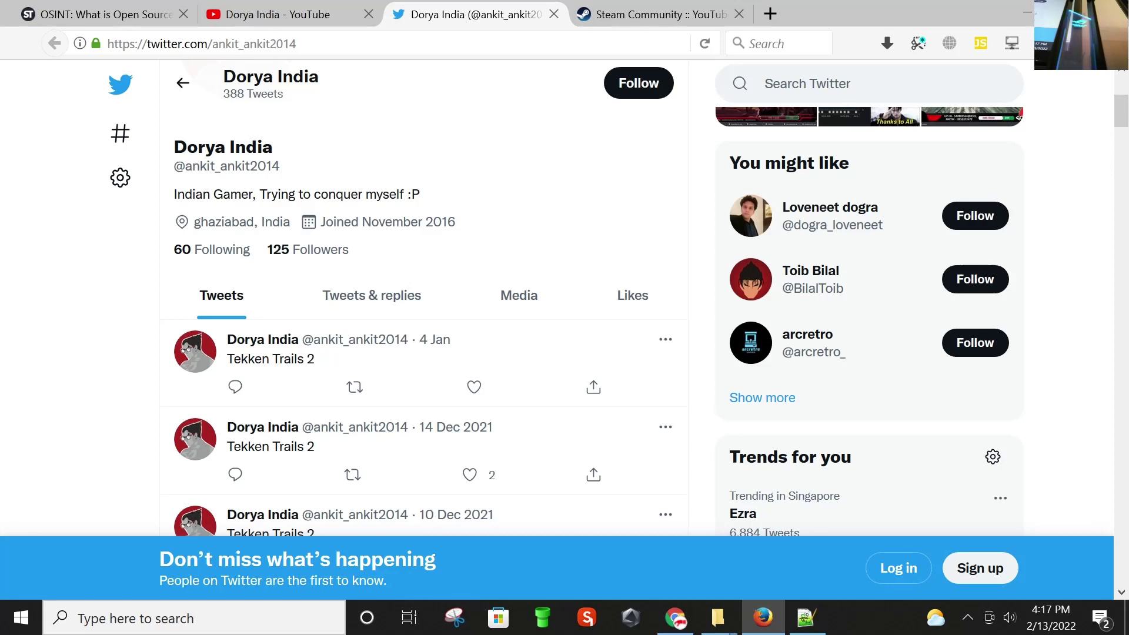
scroll(297, 231, up, 2)
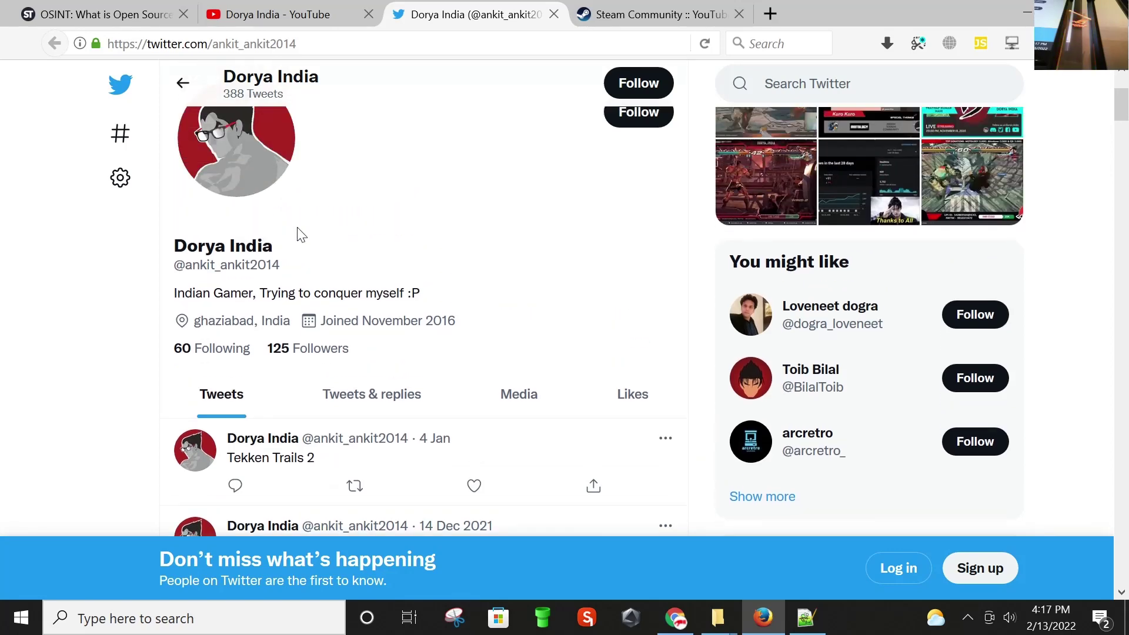
scroll(522, 270, up, 1)
scroll(521, 269, down, 1)
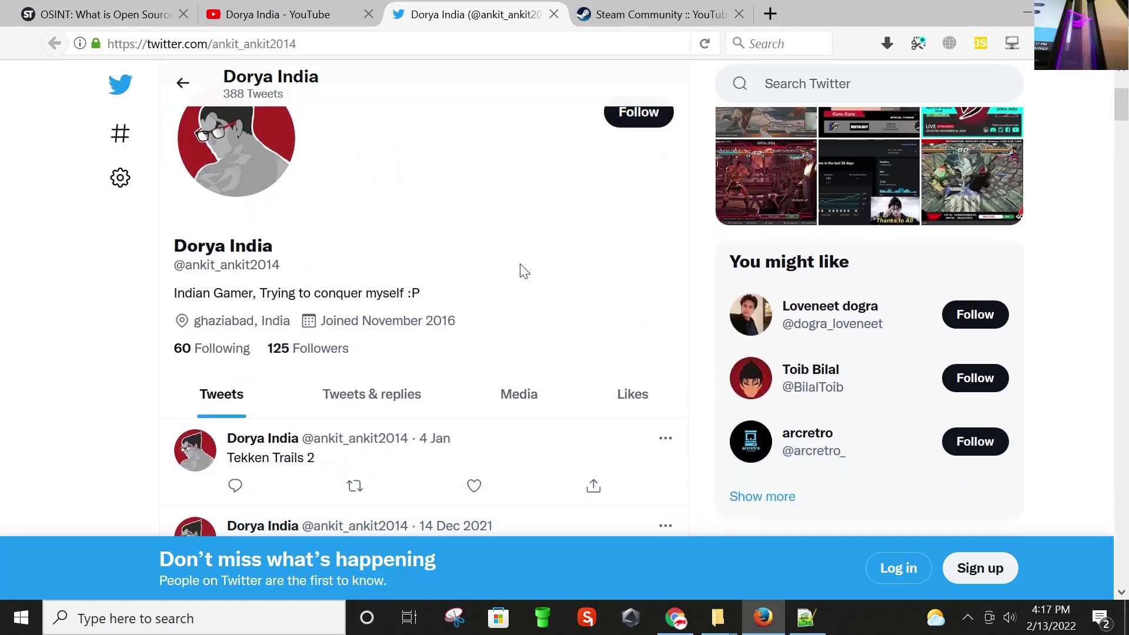
scroll(521, 269, up, 3)
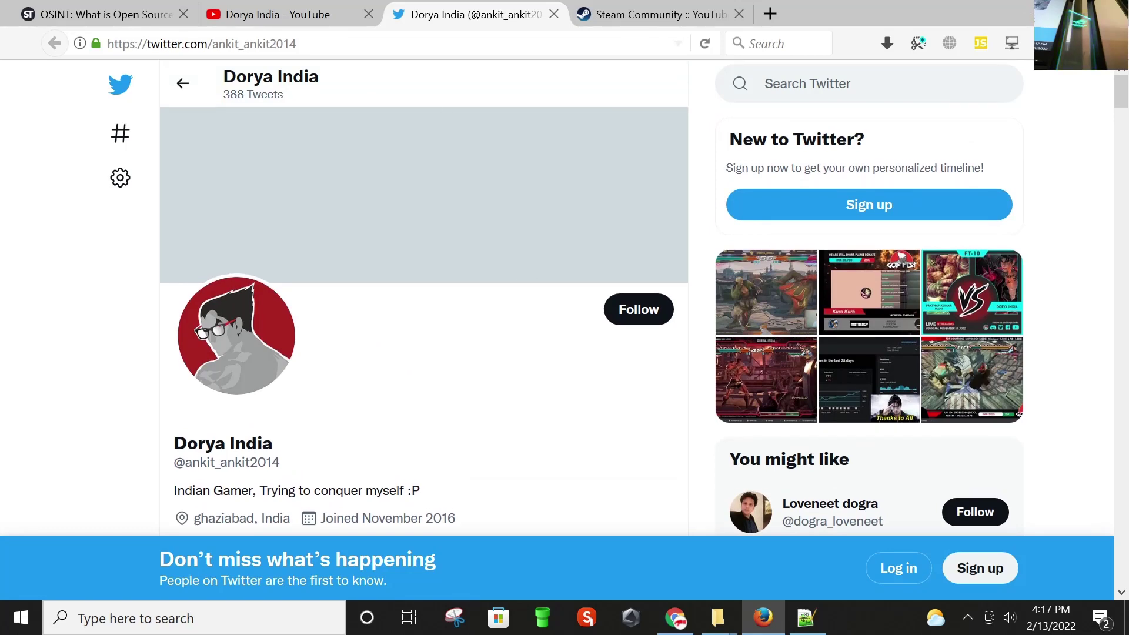
click(554, 16)
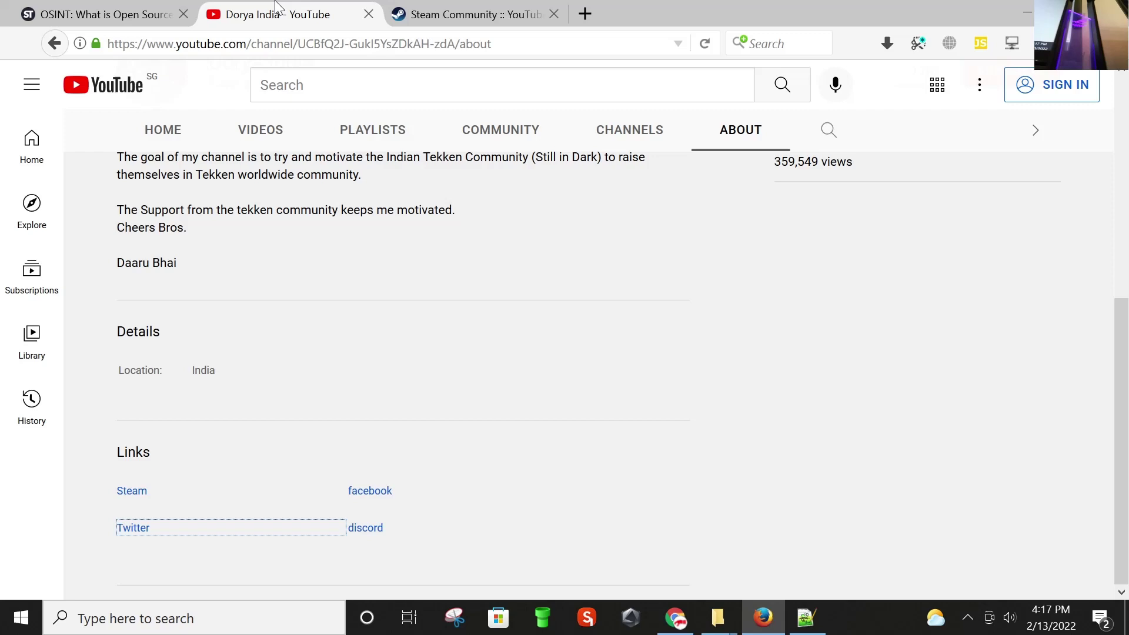
right_click(368, 529)
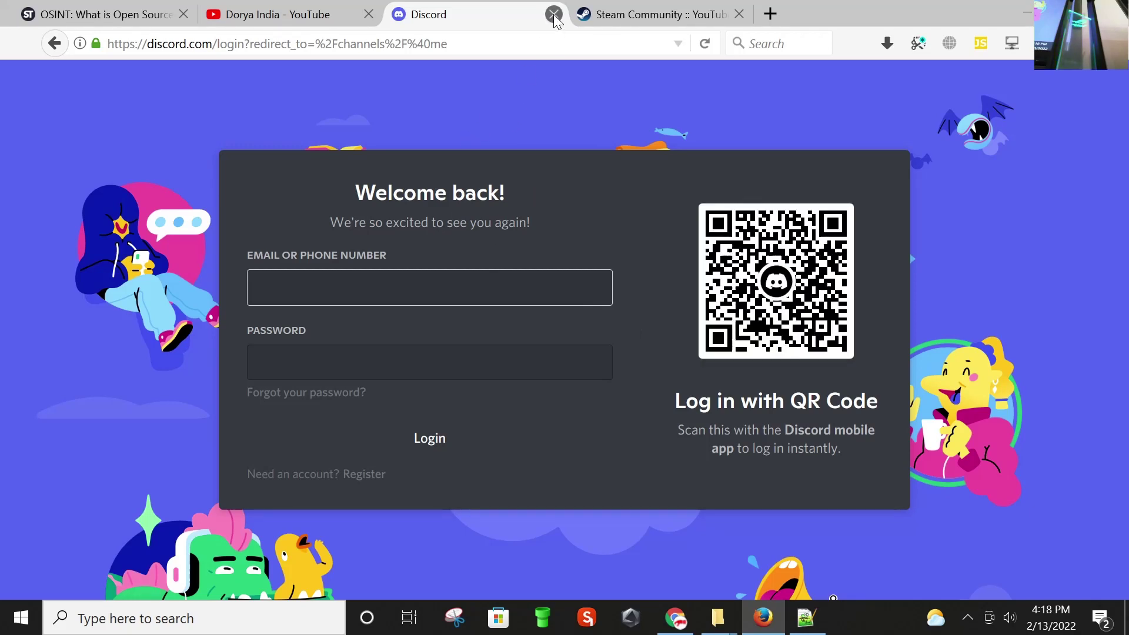
key(ctrl+w)
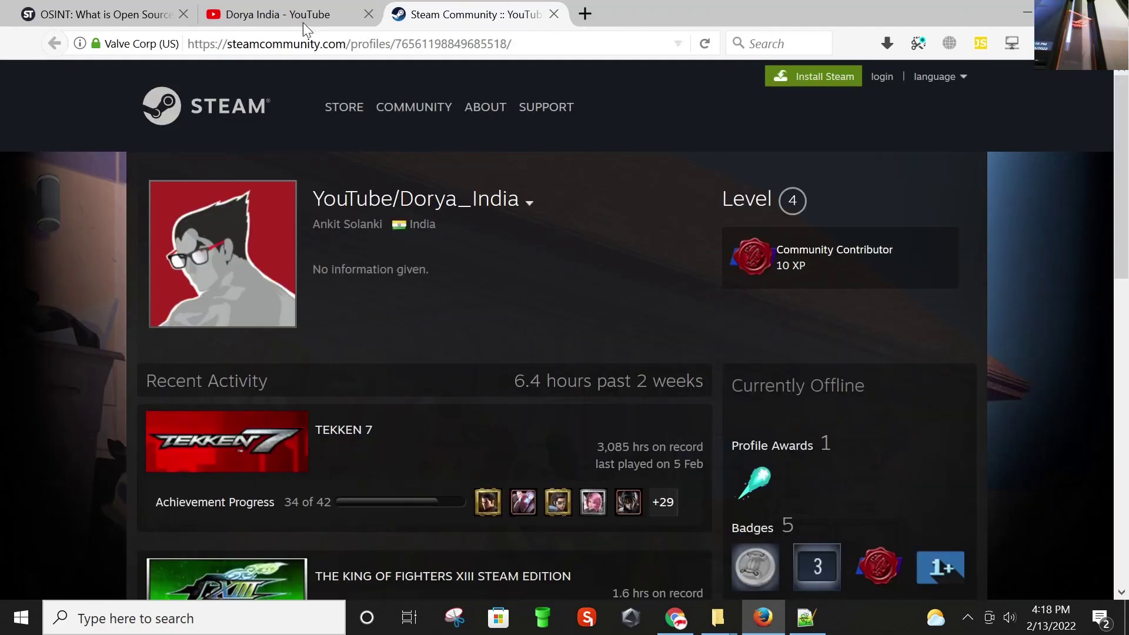
click(305, 12)
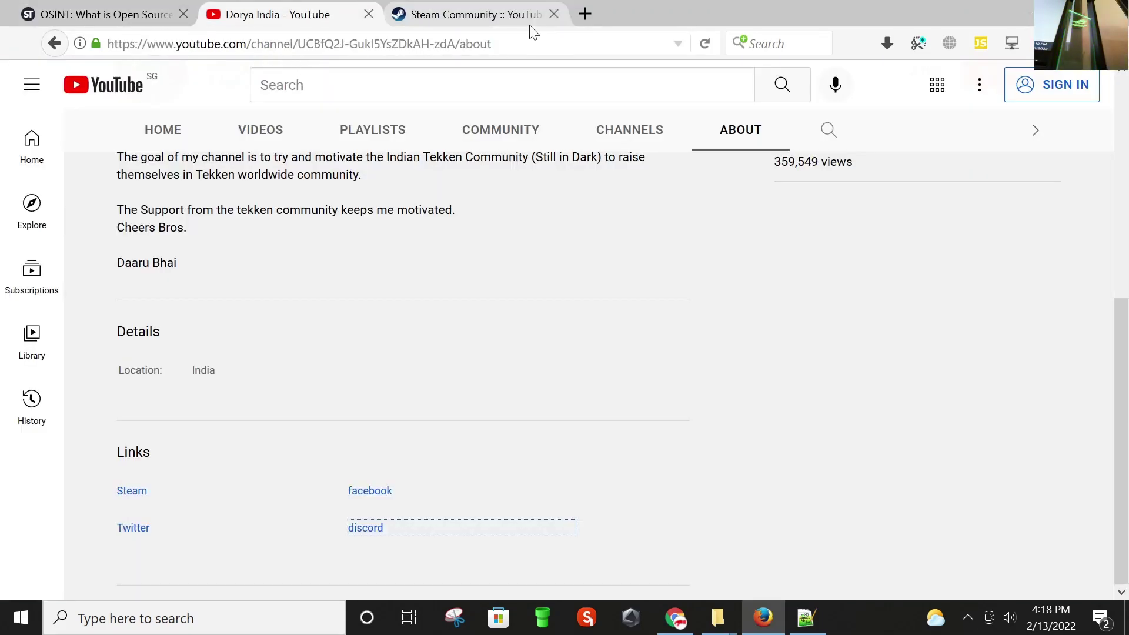
Step: Go back twice to reach the Google results for 'dorya india' and glance through them
click(54, 43)
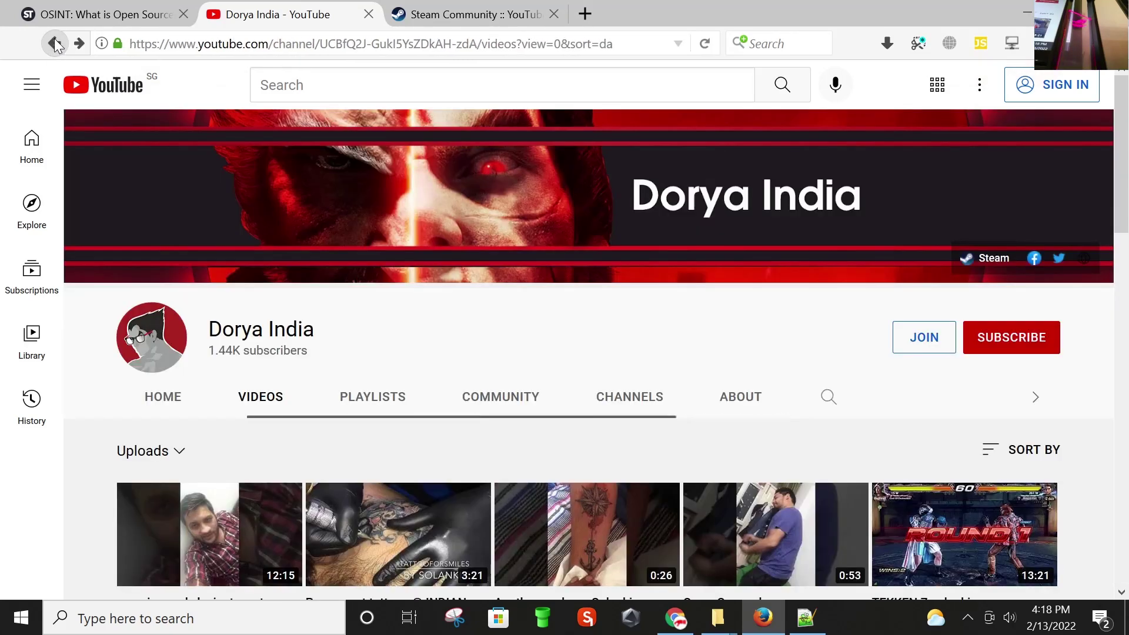
click(54, 43)
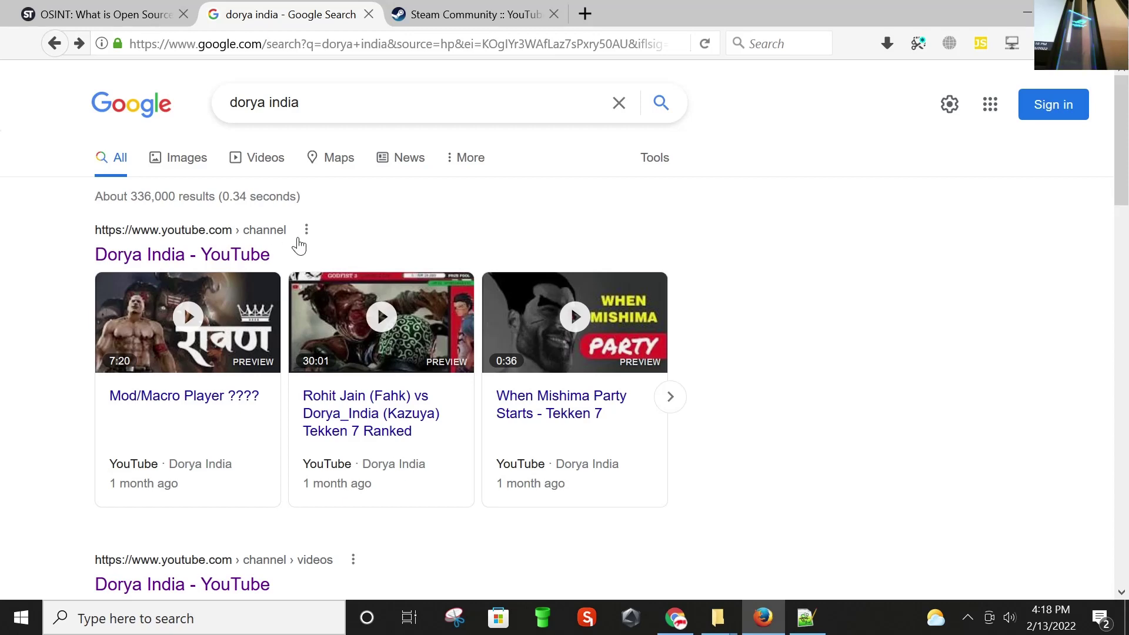
scroll(377, 244, down, 5)
scroll(380, 242, up, 5)
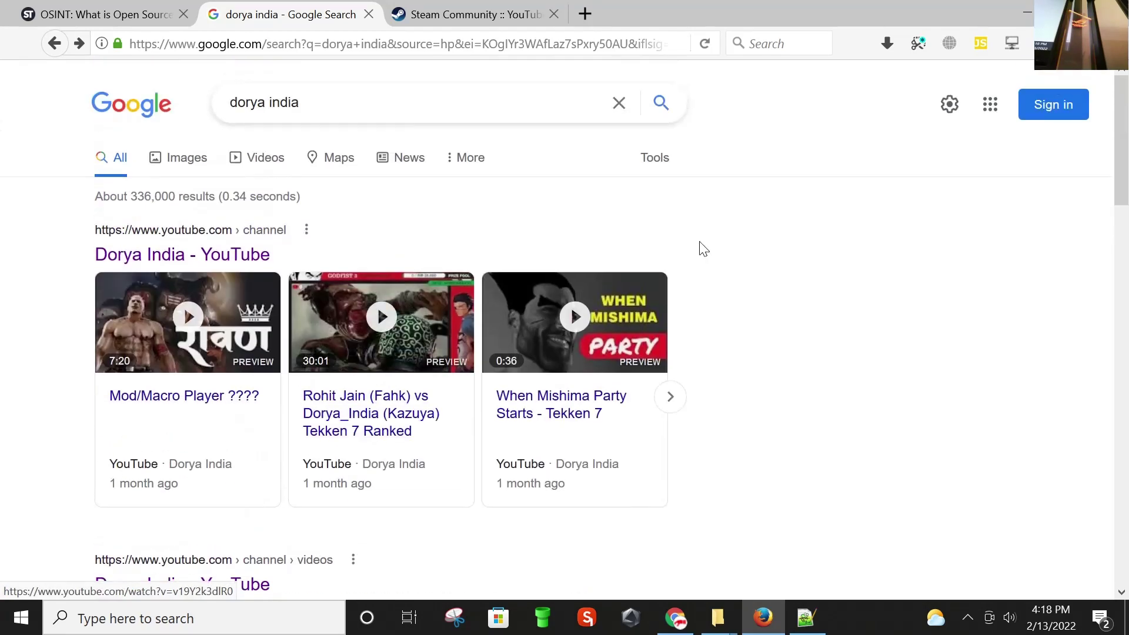
Step: Browse the 'dorya india' image results, preview the Gaming Knowledge Twitter video, and zoom in
click(187, 171)
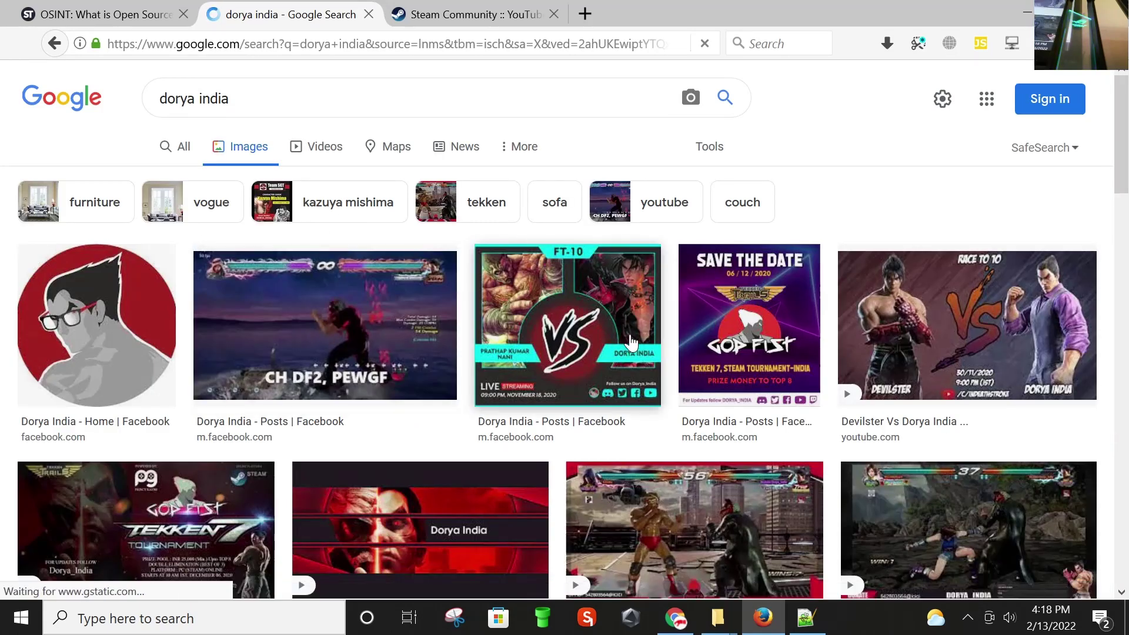
scroll(638, 331, down, 3)
scroll(868, 373, up, 3)
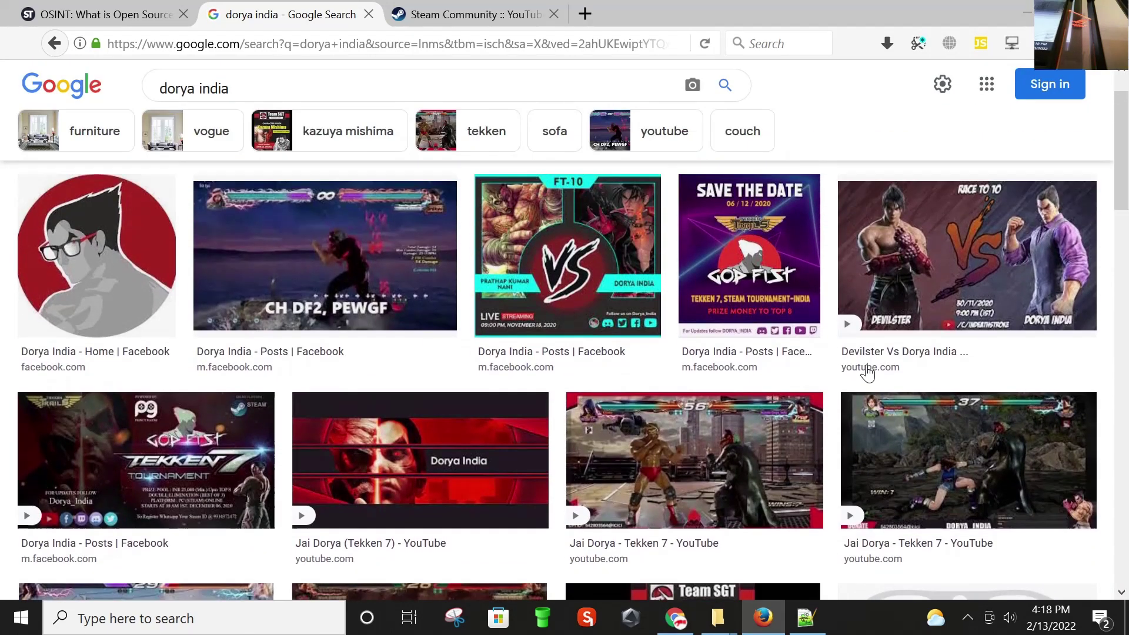
scroll(564, 389, down, 2)
scroll(565, 389, down, 1)
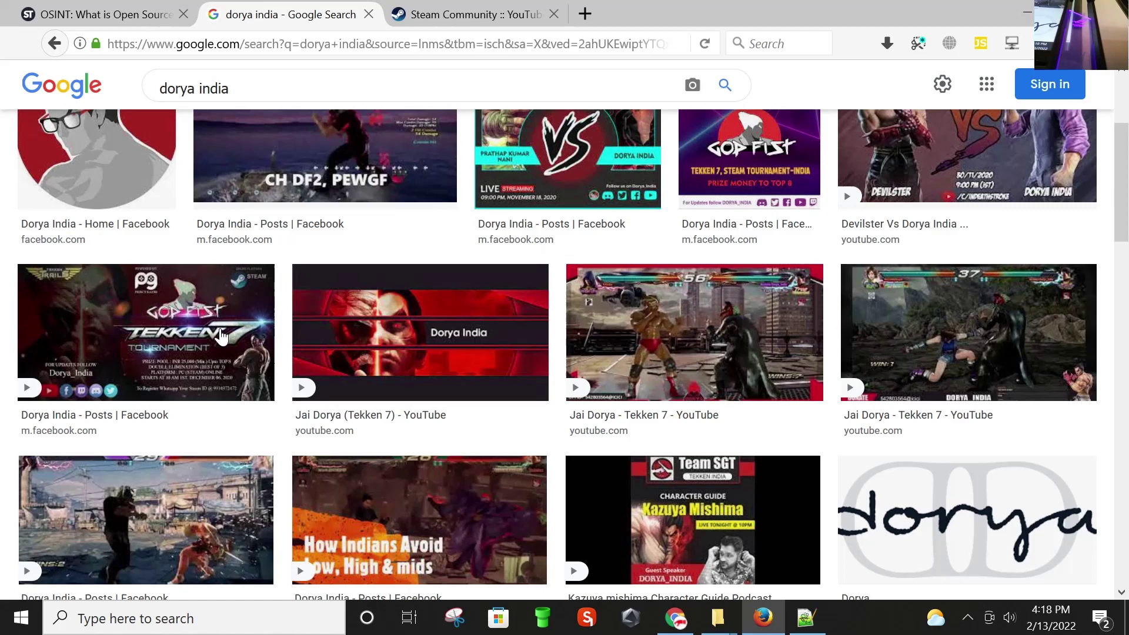
scroll(797, 284, down, 2)
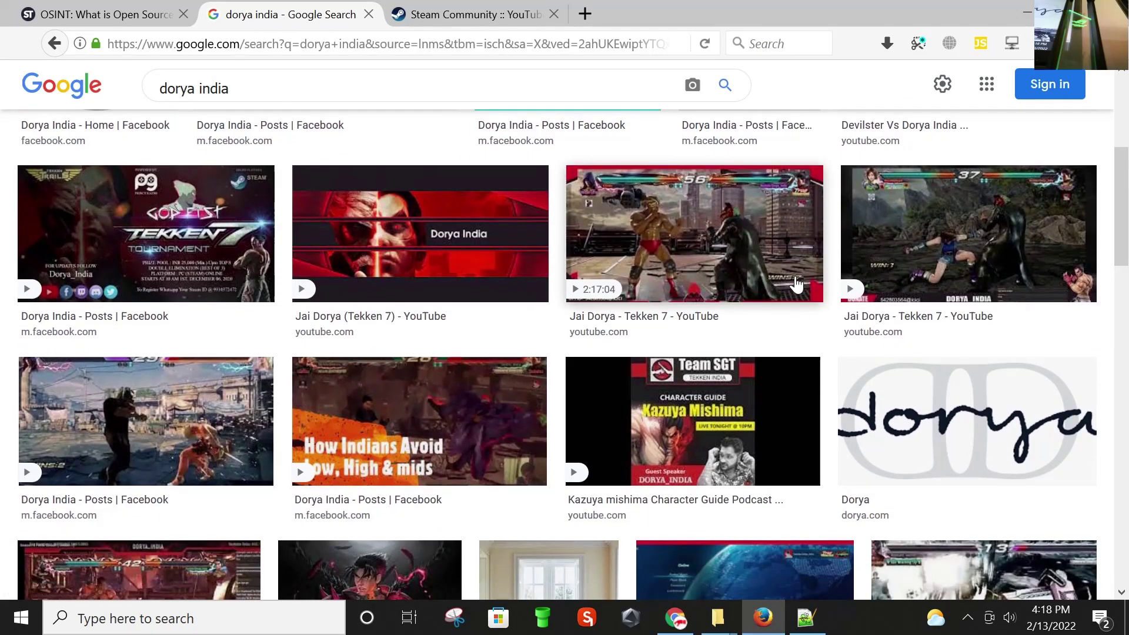
scroll(797, 284, down, 3)
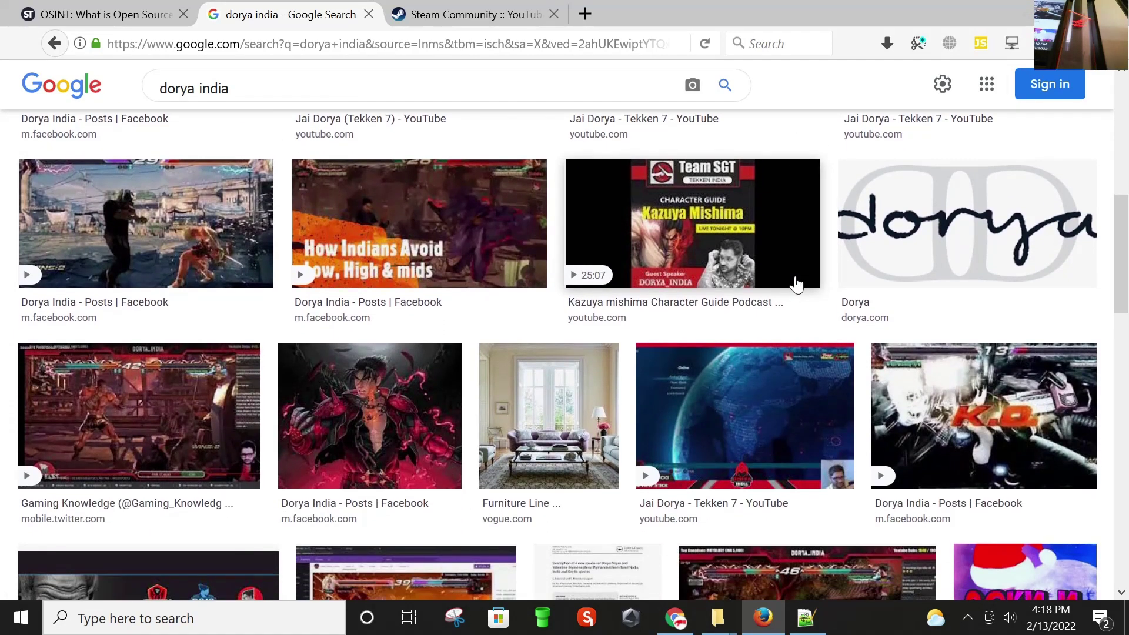
click(139, 421)
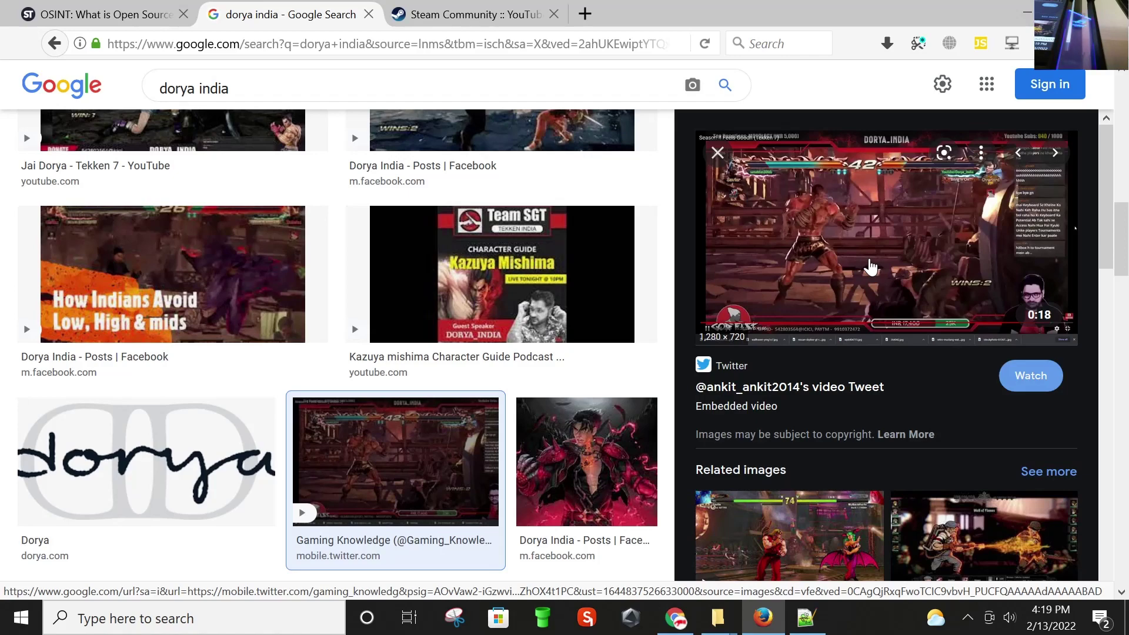
key(ctrl+plus)
key(ctrl+plus)
key(ctrl+plus)
key(ctrl+plus)
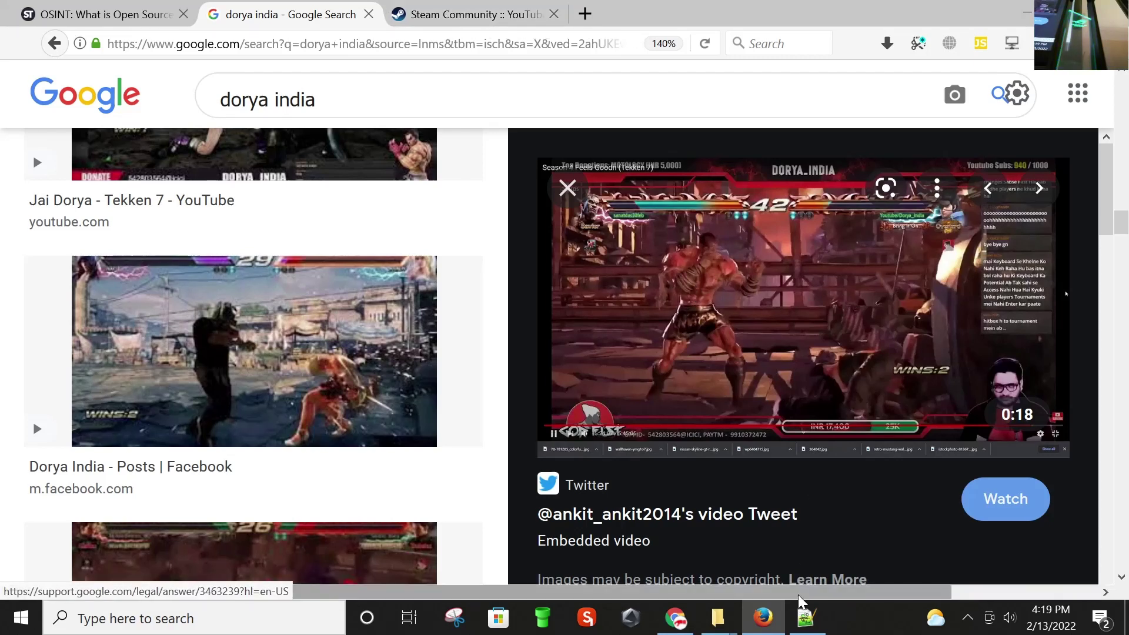
Step: Copy the phone number from the intext Google dork line in New Text Document.txt, then return to Firefox
click(807, 617)
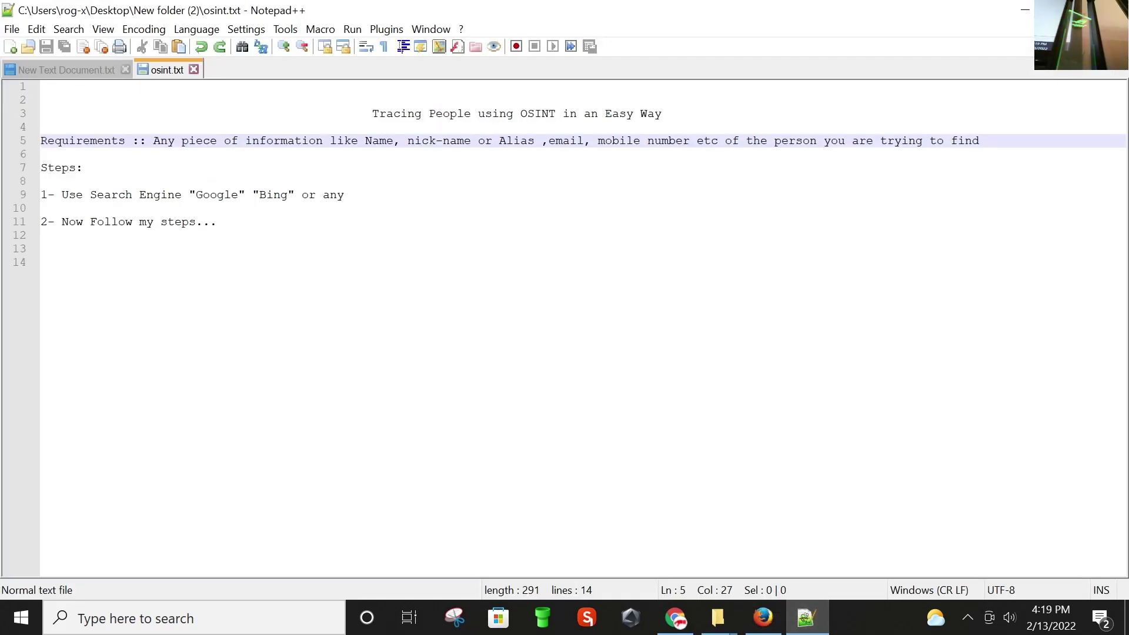
click(94, 69)
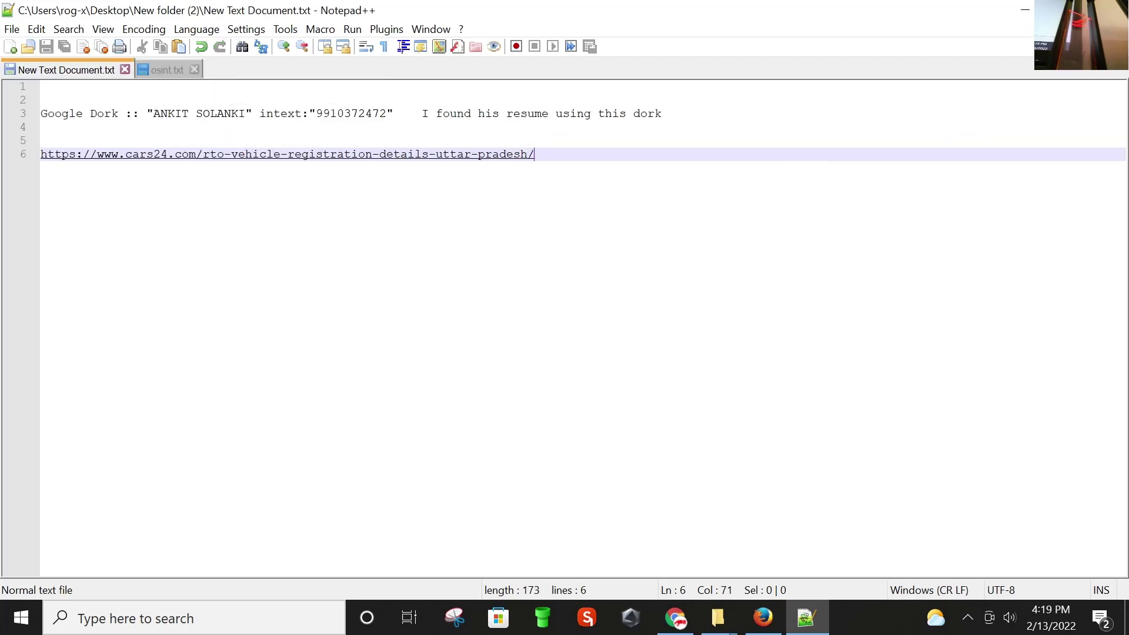
key(Up)
key(Up)
key(Up)
key(ctrl+Right)
key(ctrl+Right)
key(ctrl+Right)
key(ctrl+Right)
key(ctrl+Right)
key(ctrl+Right)
key(ctrl+Right)
key(ctrl+Right)
key(ctrl+Right)
key(shift+Right)
key(shift+Right)
key(shift+Right)
key(shift+Right)
key(shift+Right)
key(shift+Right)
key(shift+Right)
key(shift+Right)
key(shift+Right)
key(shift+Right)
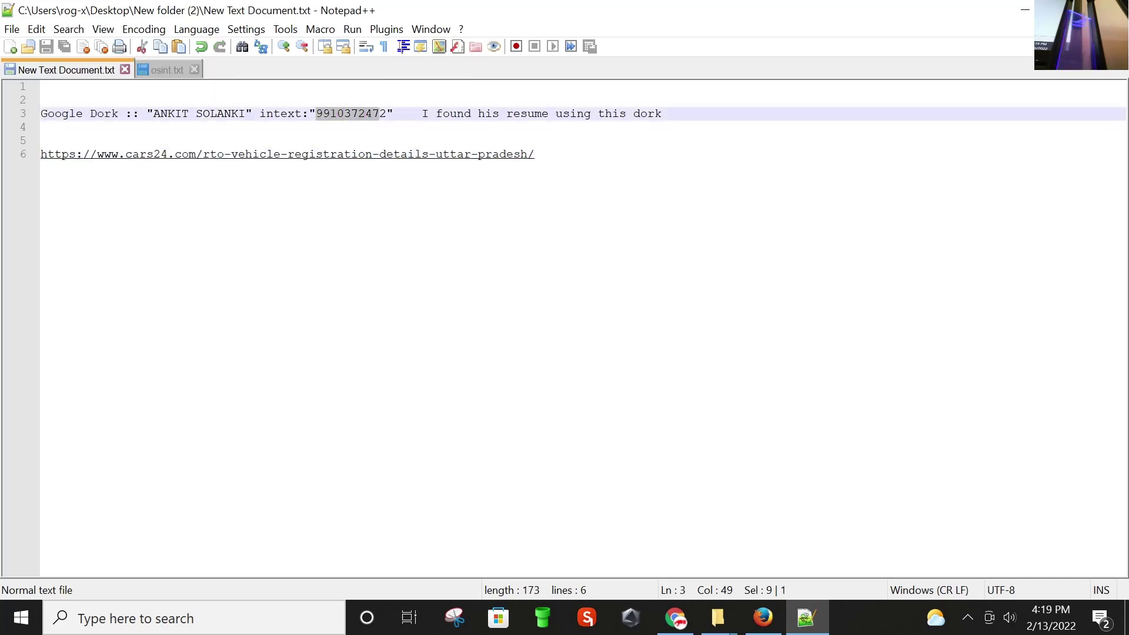
right_click(385, 120)
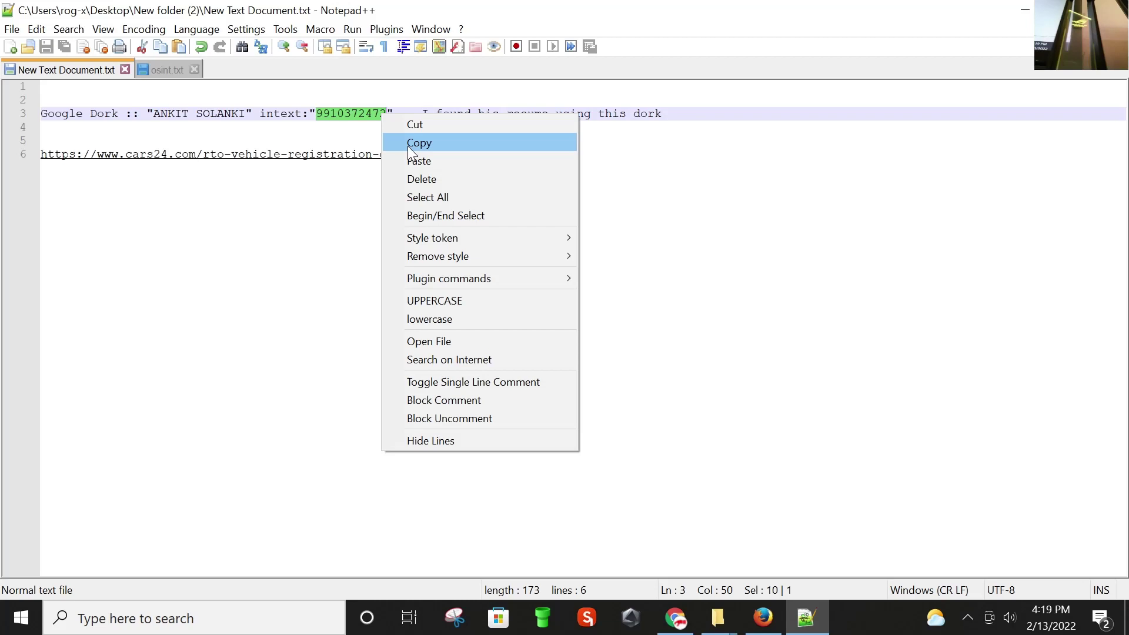
click(408, 144)
click(161, 73)
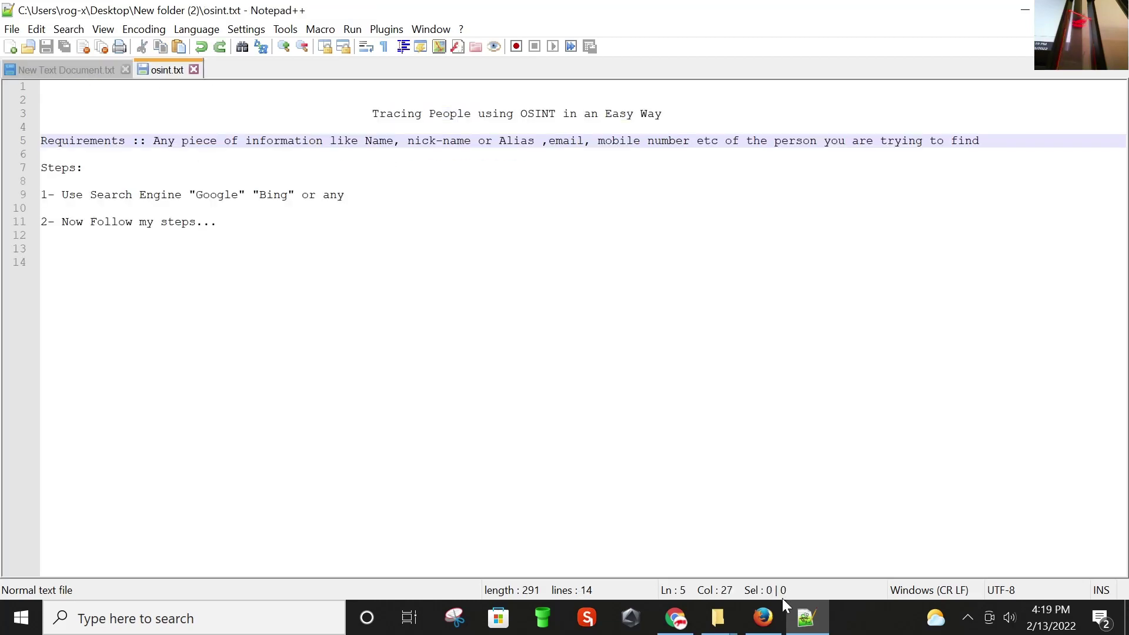
click(763, 618)
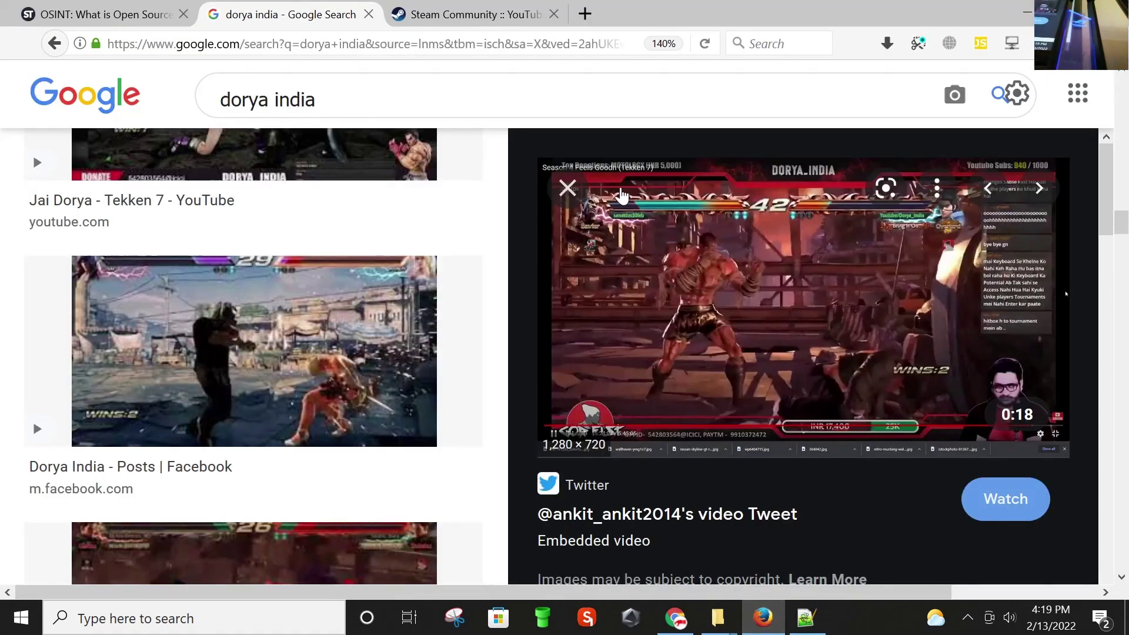
Step: Paste the copied phone number into Truecaller and run the lookup
click(680, 623)
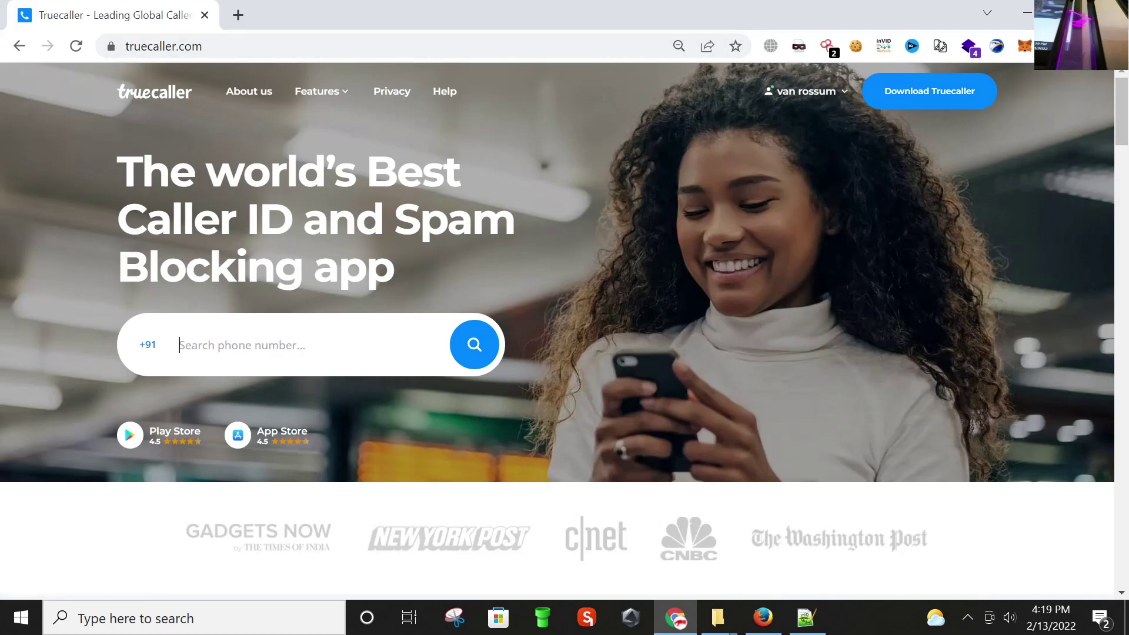
key(ctrl+v)
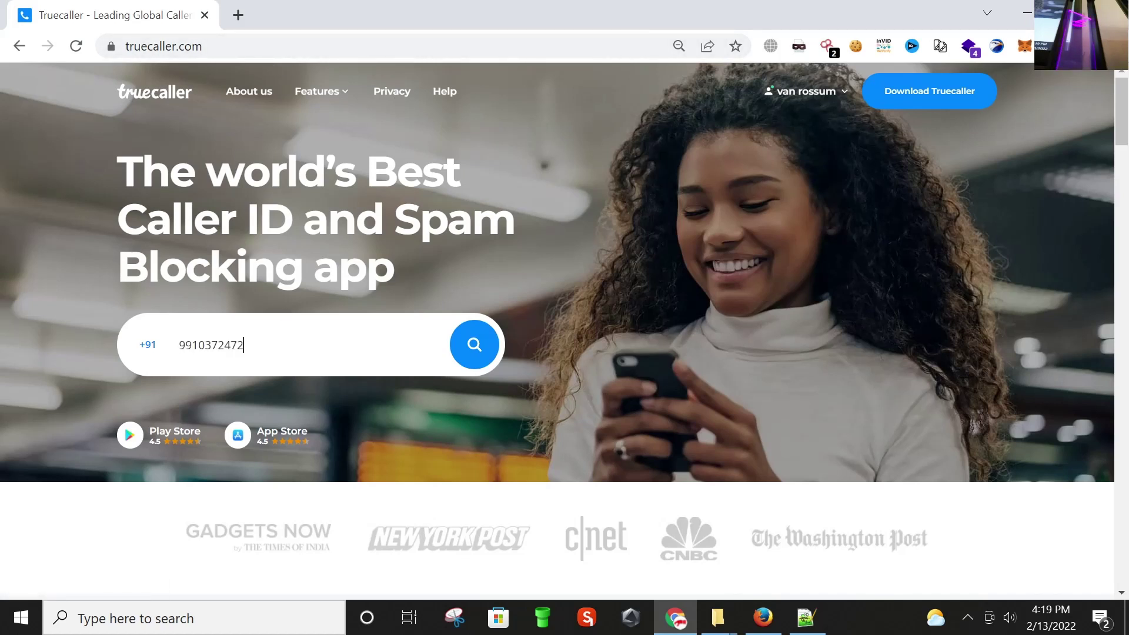
click(481, 348)
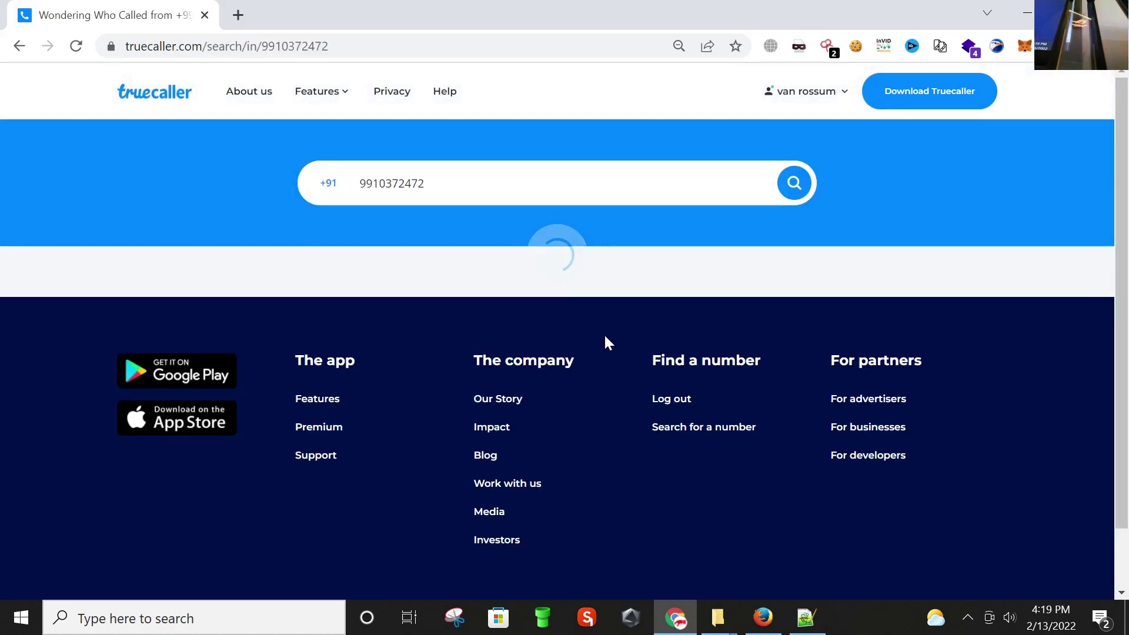
scroll(623, 330, down, 1)
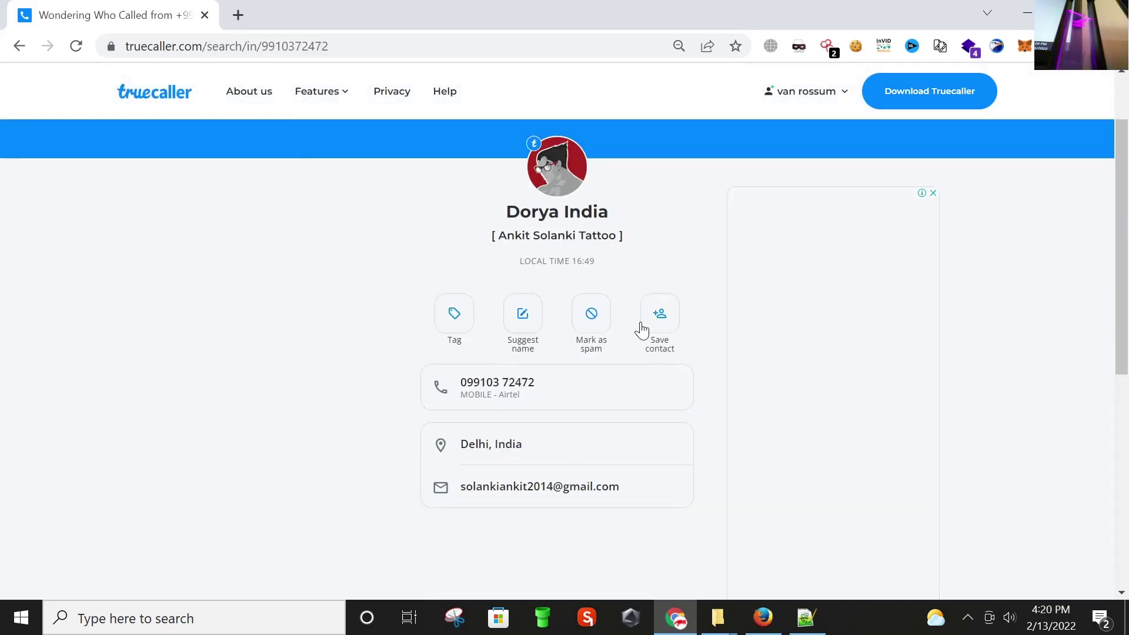
Step: Select the whole bracketed tagline under the Dorya India profile name
mouse_move(612, 218)
mouse_down()
mouse_move(503, 225)
mouse_move(613, 218)
mouse_up()
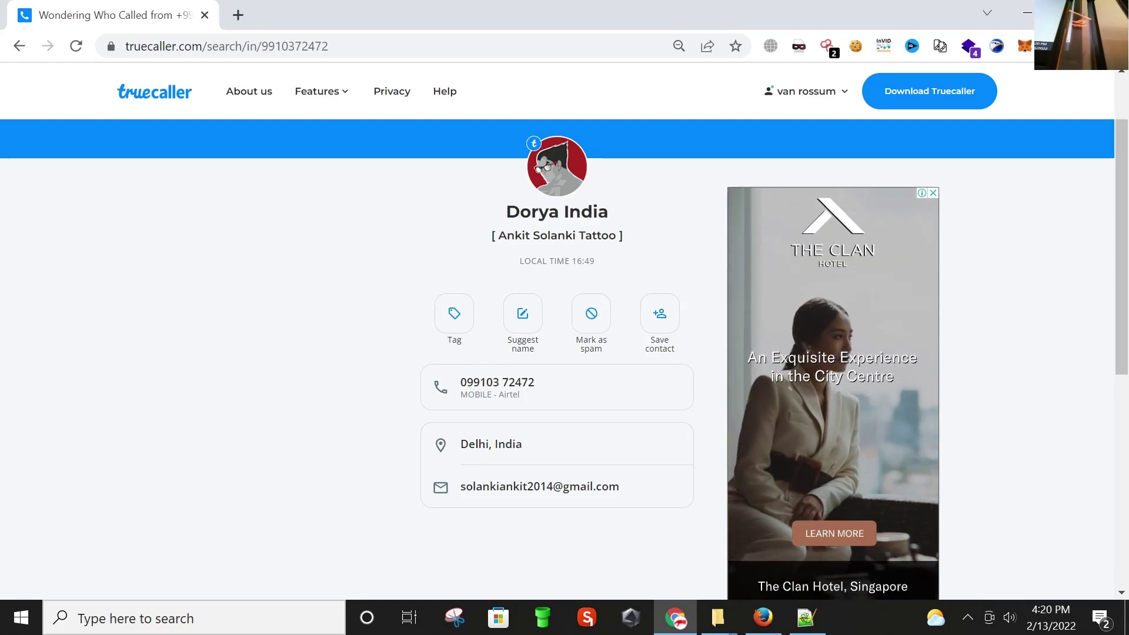
drag(499, 235, 626, 241)
click(626, 241)
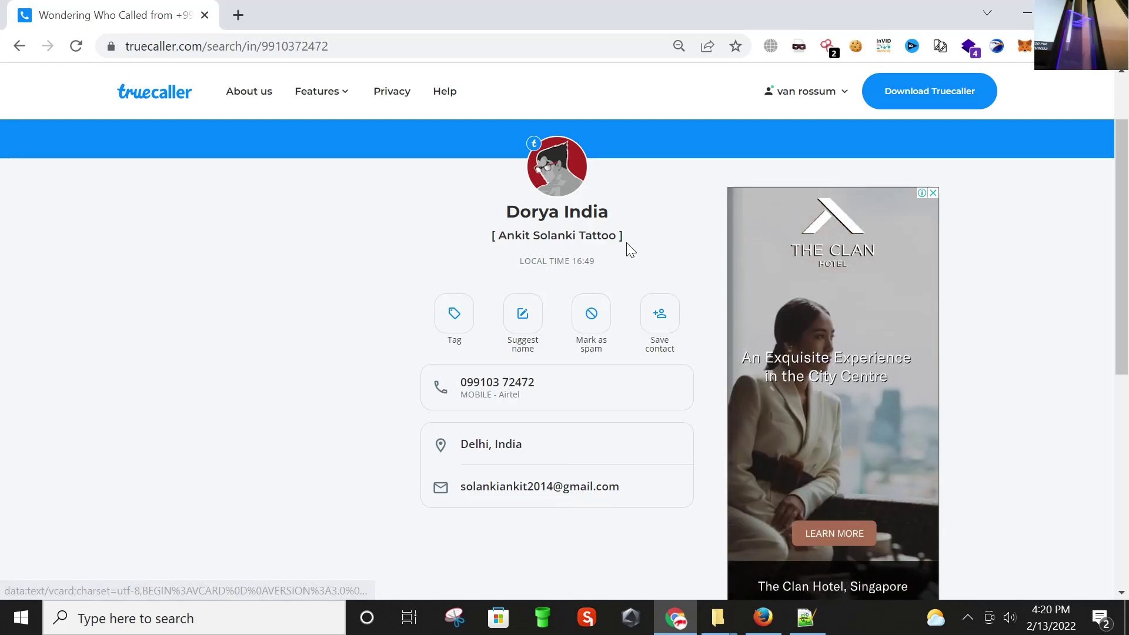
drag(617, 236, 585, 237)
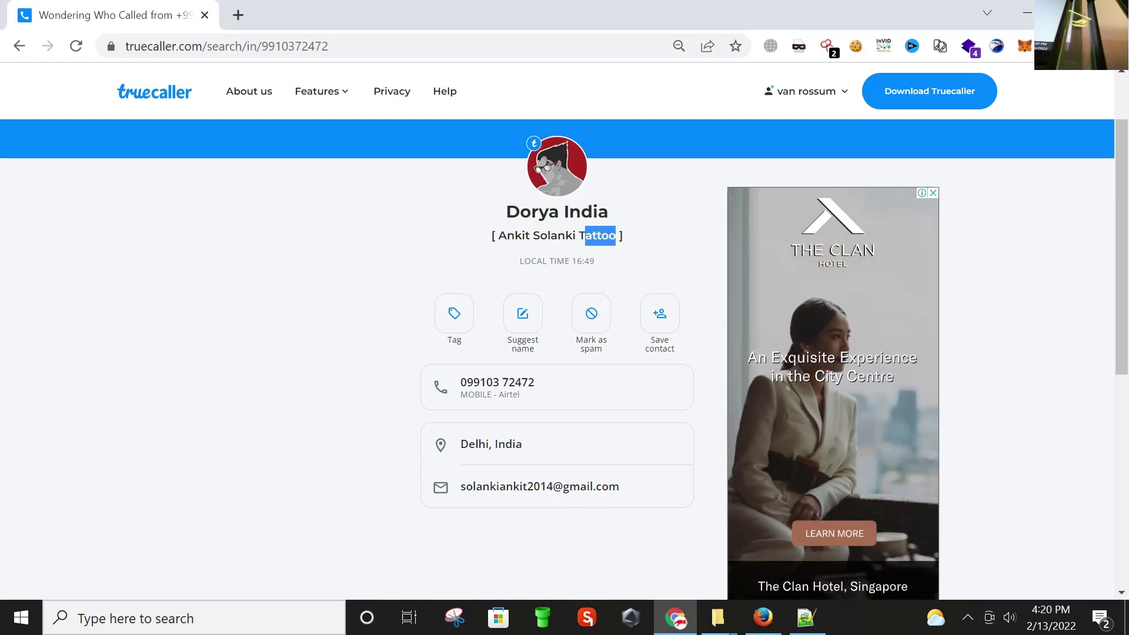
click(586, 237)
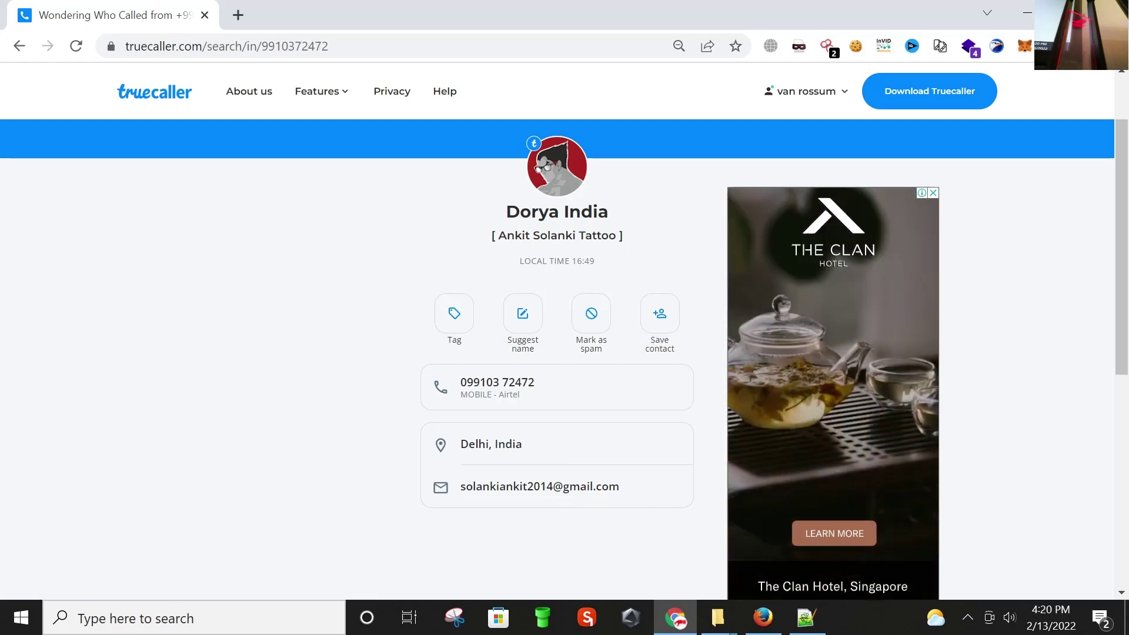
drag(583, 237, 616, 236)
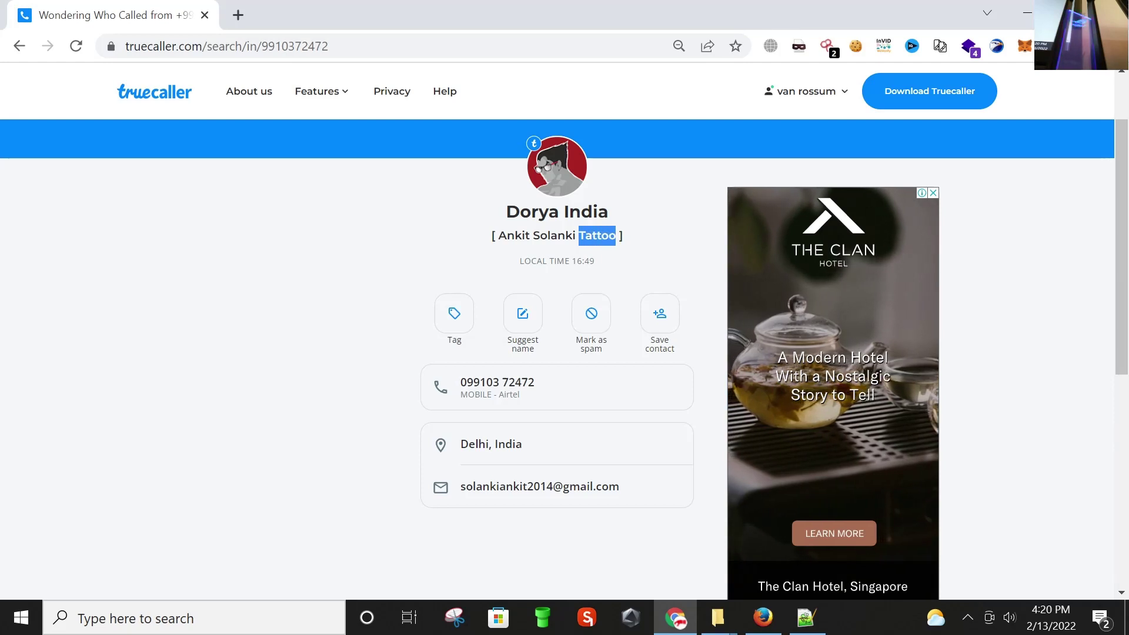
click(615, 236)
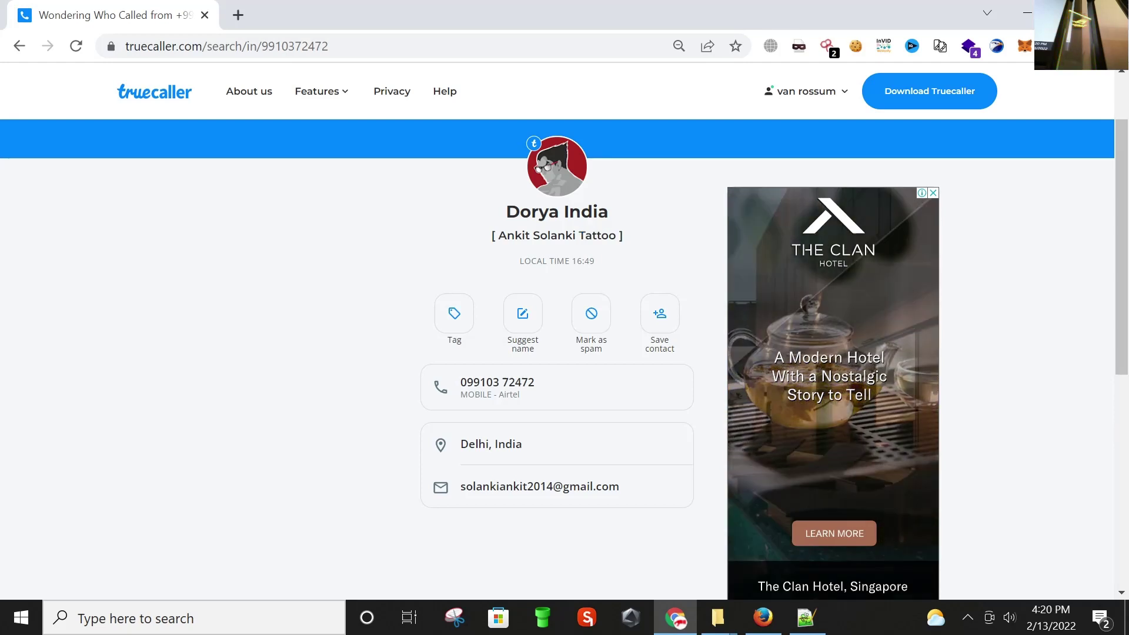
drag(498, 236, 619, 236)
click(616, 237)
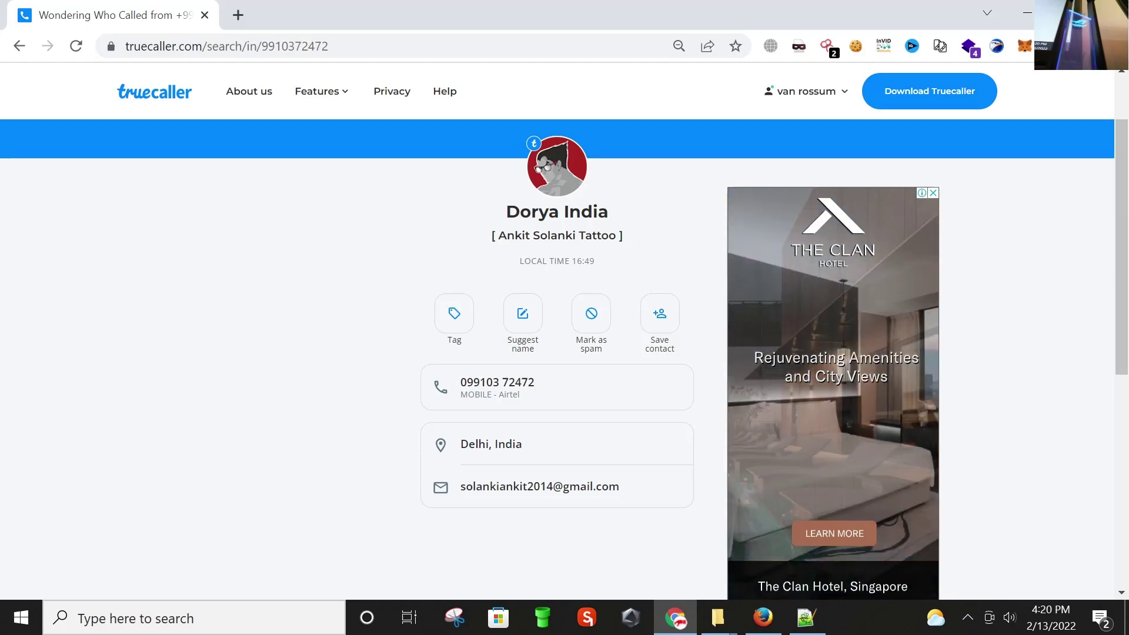
drag(617, 236, 498, 236)
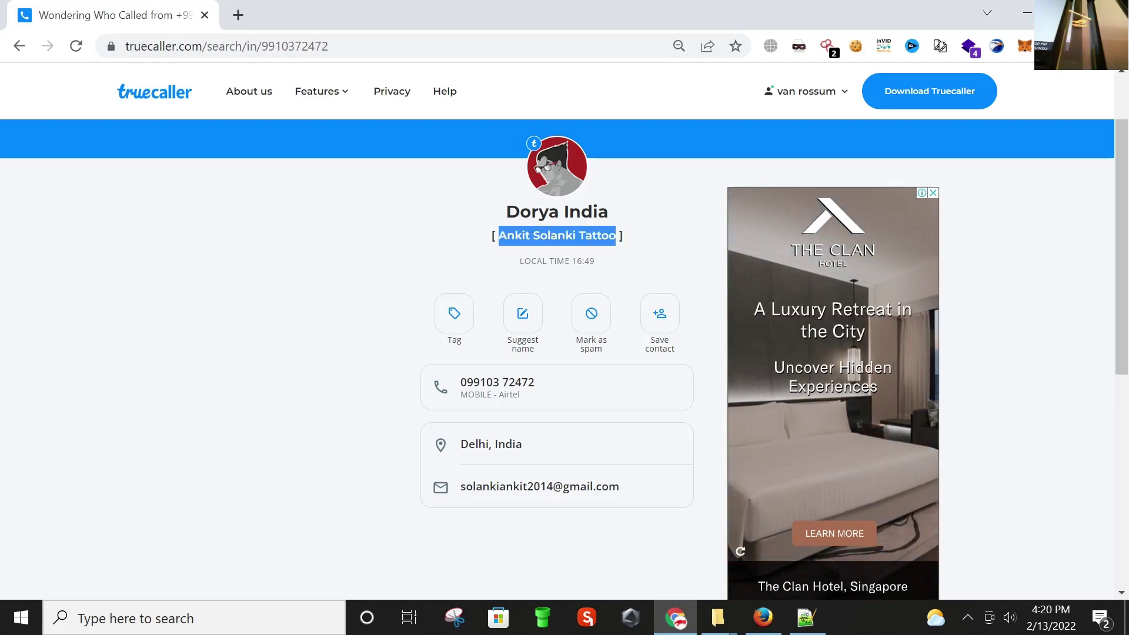
Step: Copy the selected Truecaller tagline
right_click(515, 241)
click(520, 247)
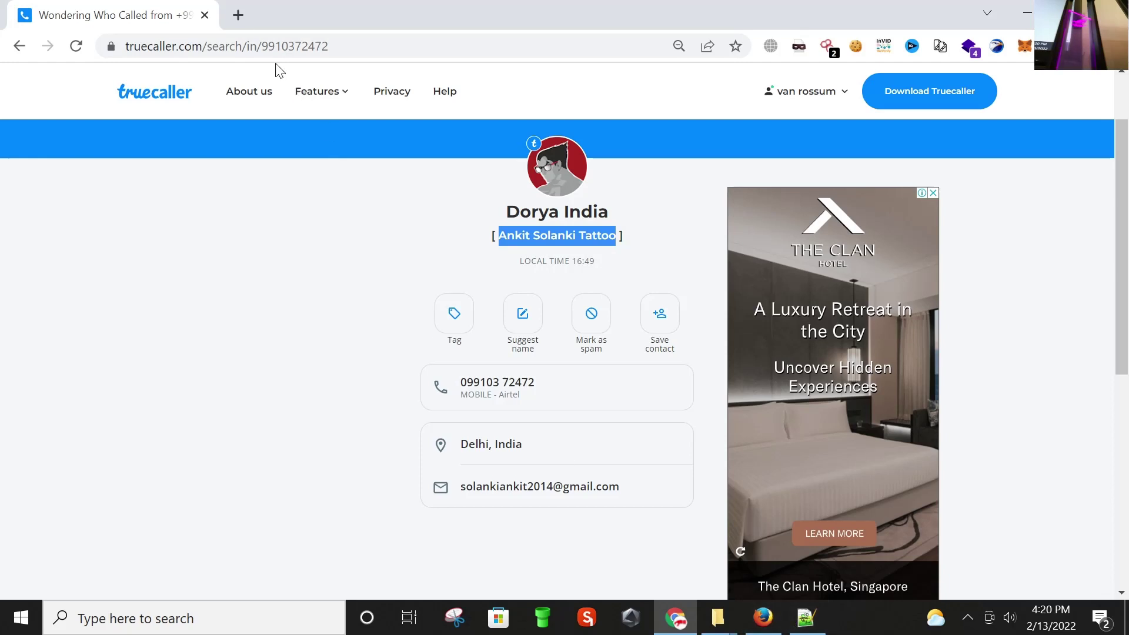
click(237, 14)
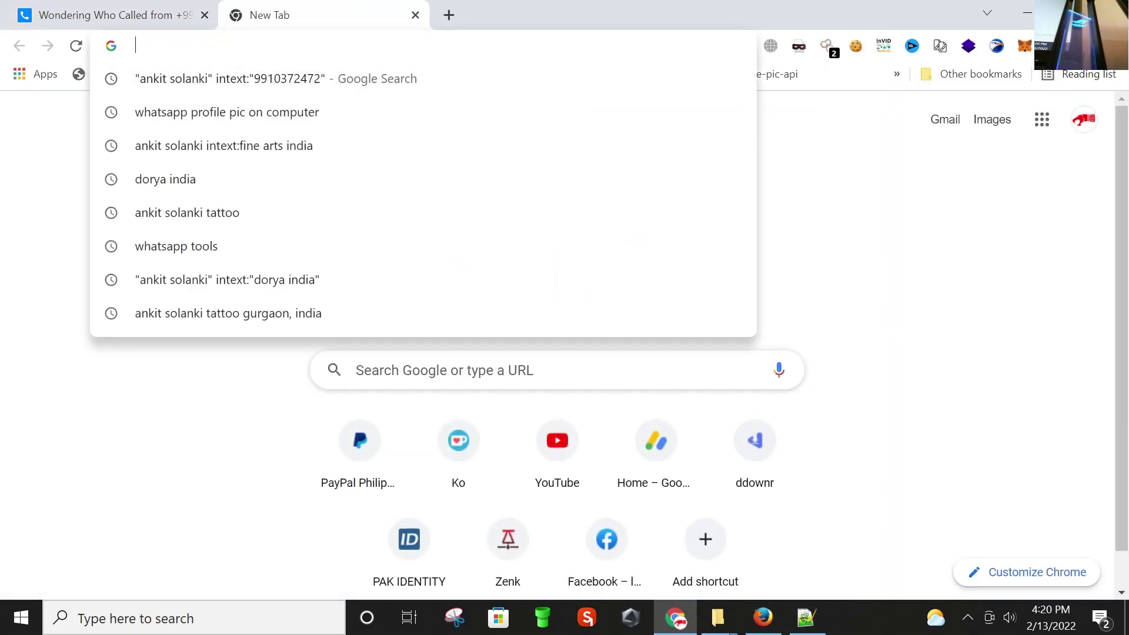
right_click(255, 49)
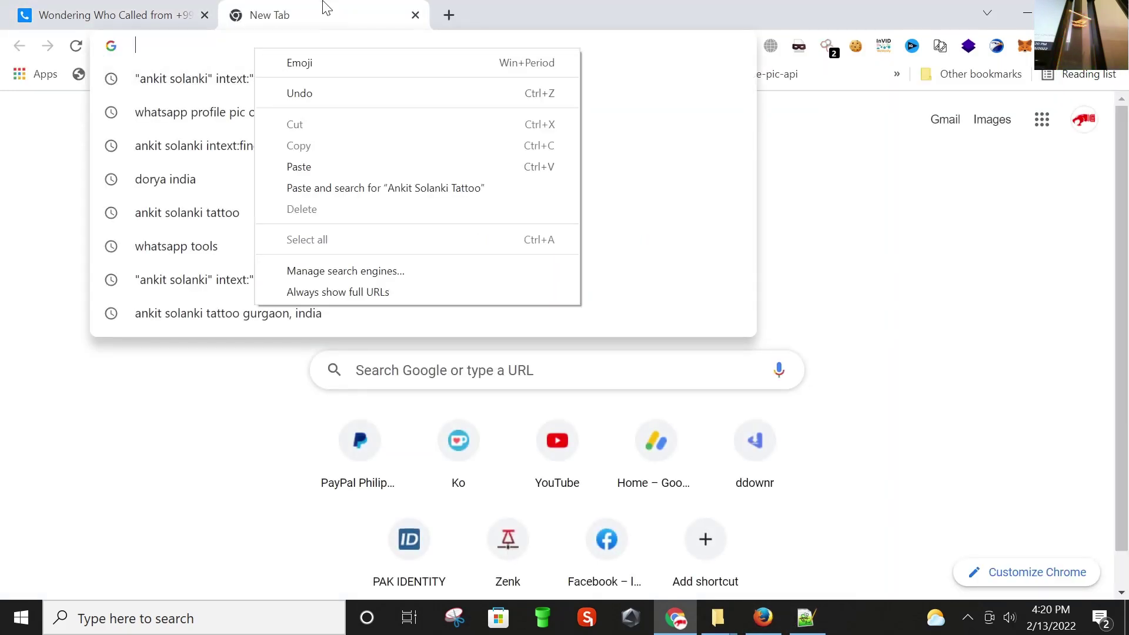
click(416, 16)
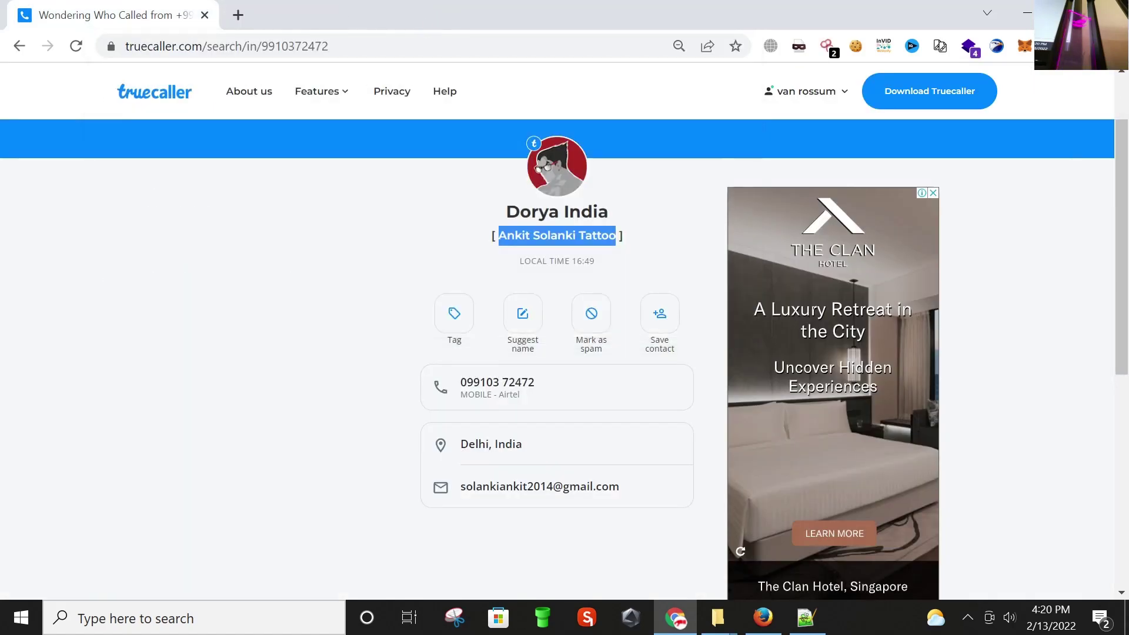
Step: Search Google for the copied tagline in a new Firefox tab and zoom the results out
click(764, 618)
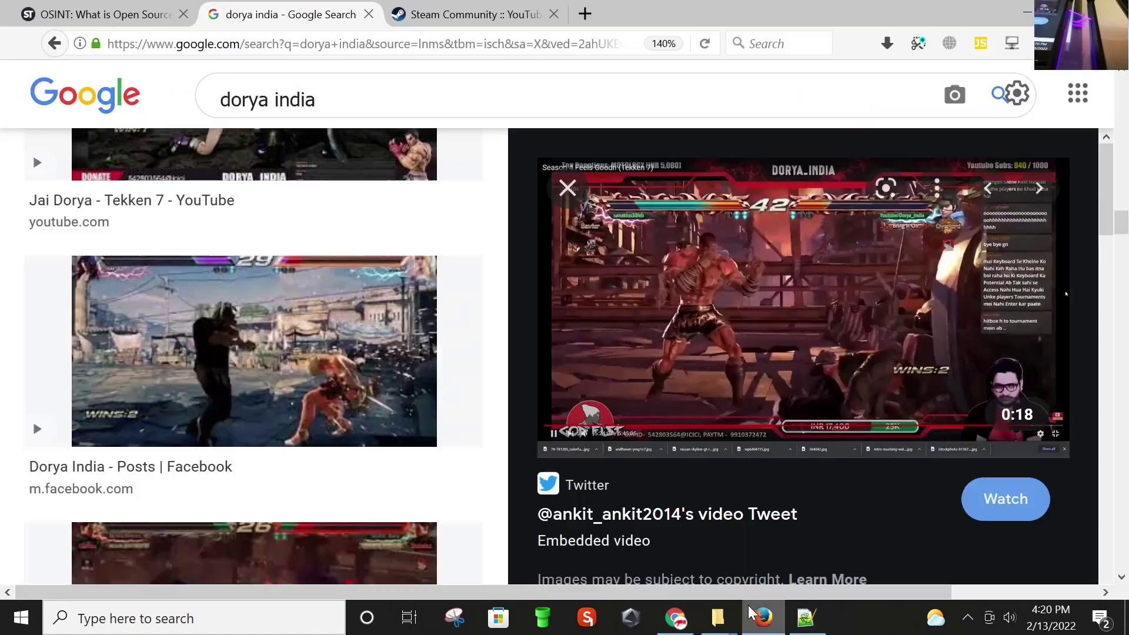
click(586, 14)
right_click(501, 43)
click(544, 124)
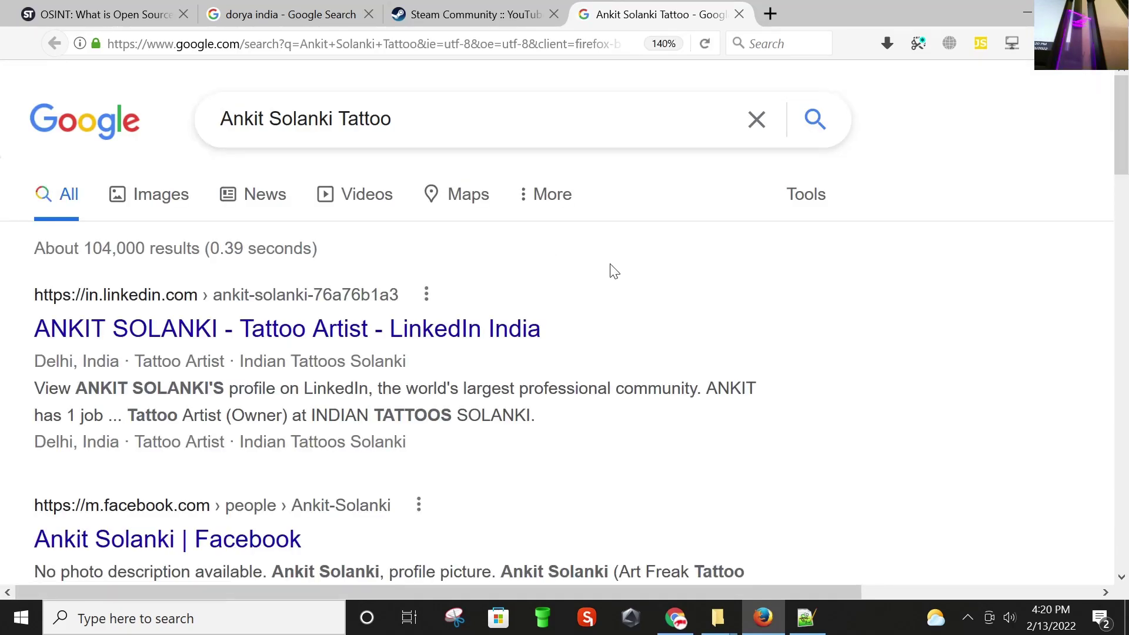
key(ctrl+minus)
key(ctrl+minus)
key(ctrl+minus)
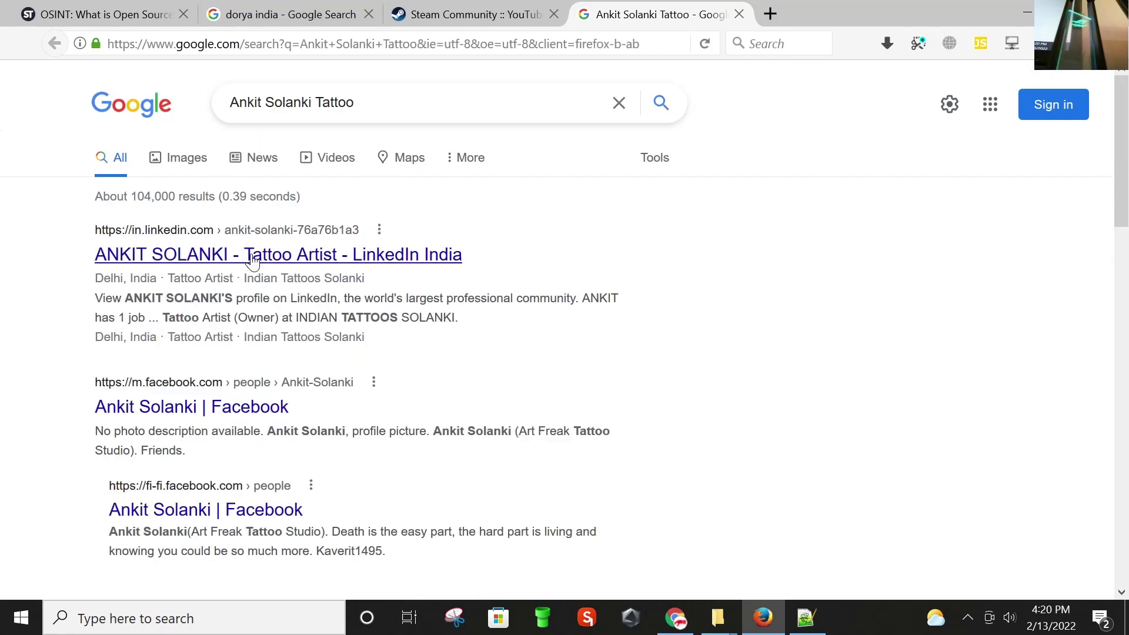
scroll(386, 263, down, 2)
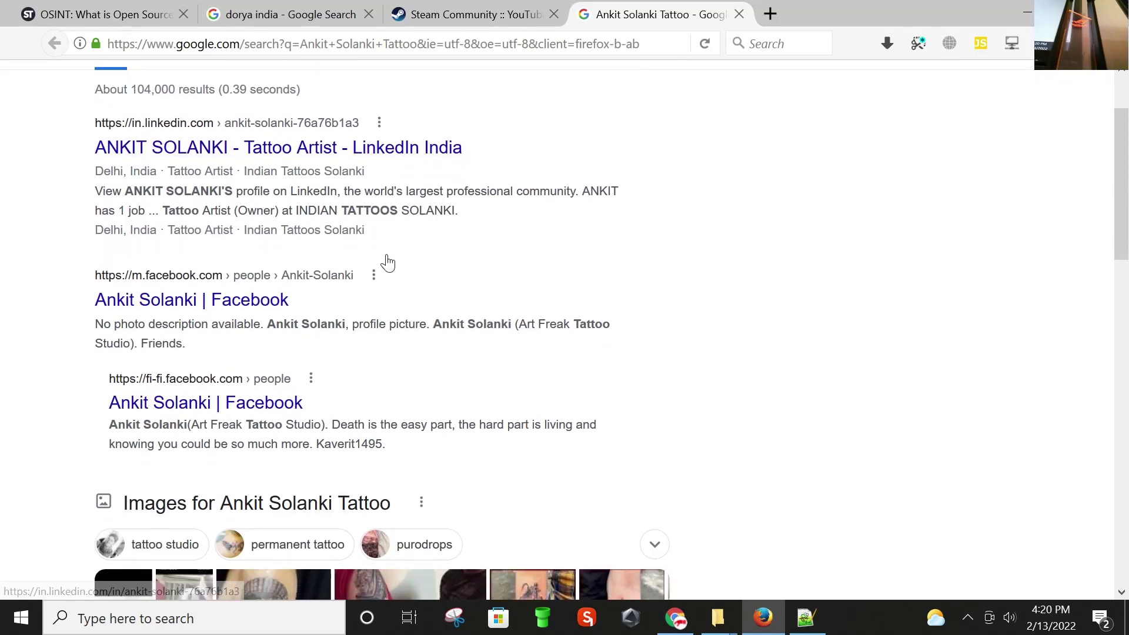
scroll(386, 262, down, 2)
scroll(386, 263, up, 2)
right_click(360, 155)
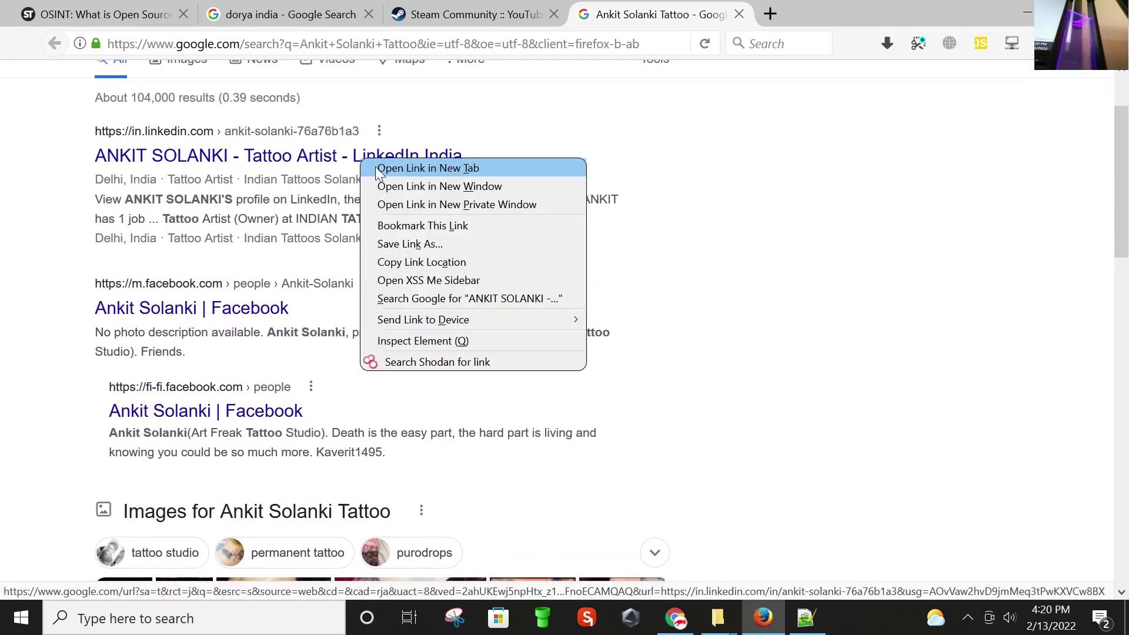
click(400, 168)
scroll(323, 341, down, 7)
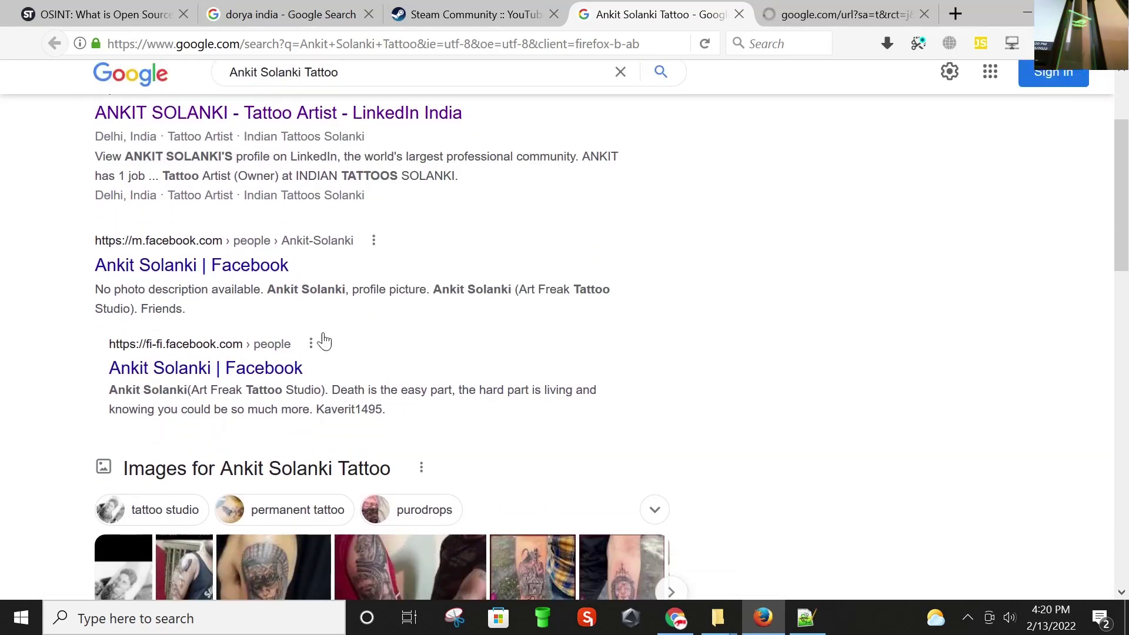
scroll(412, 361, down, 2)
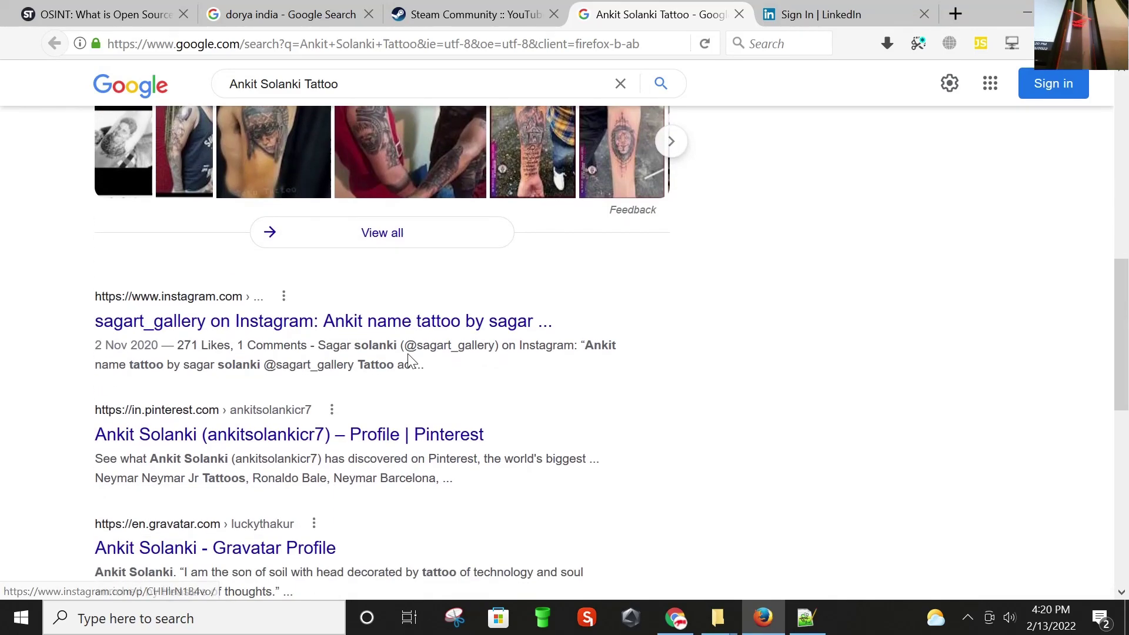
right_click(418, 331)
click(463, 338)
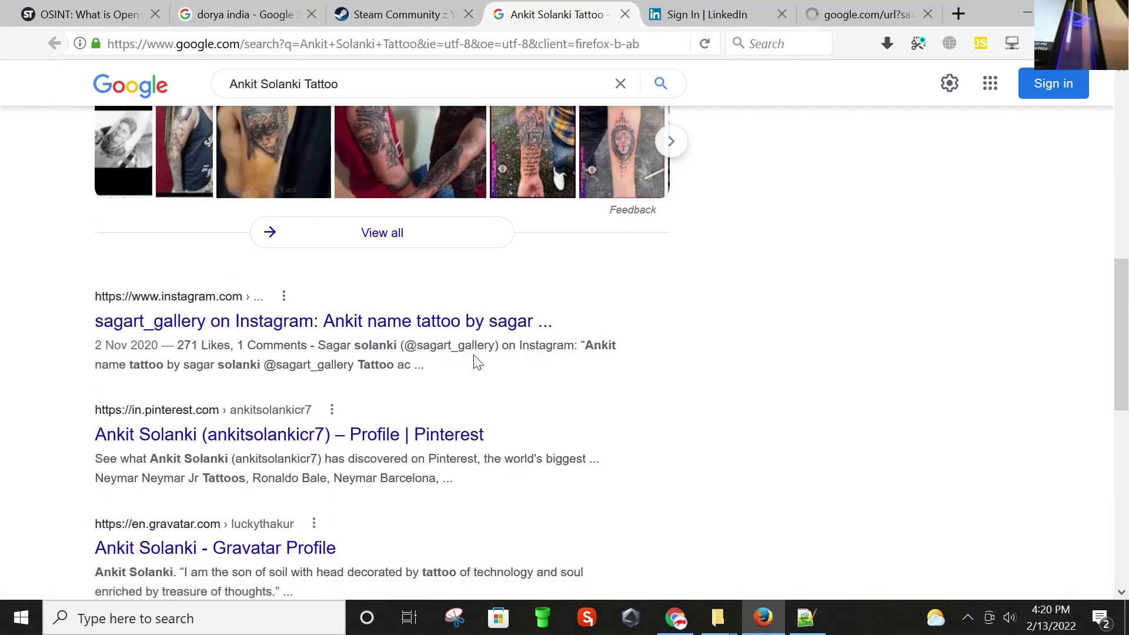
click(685, 8)
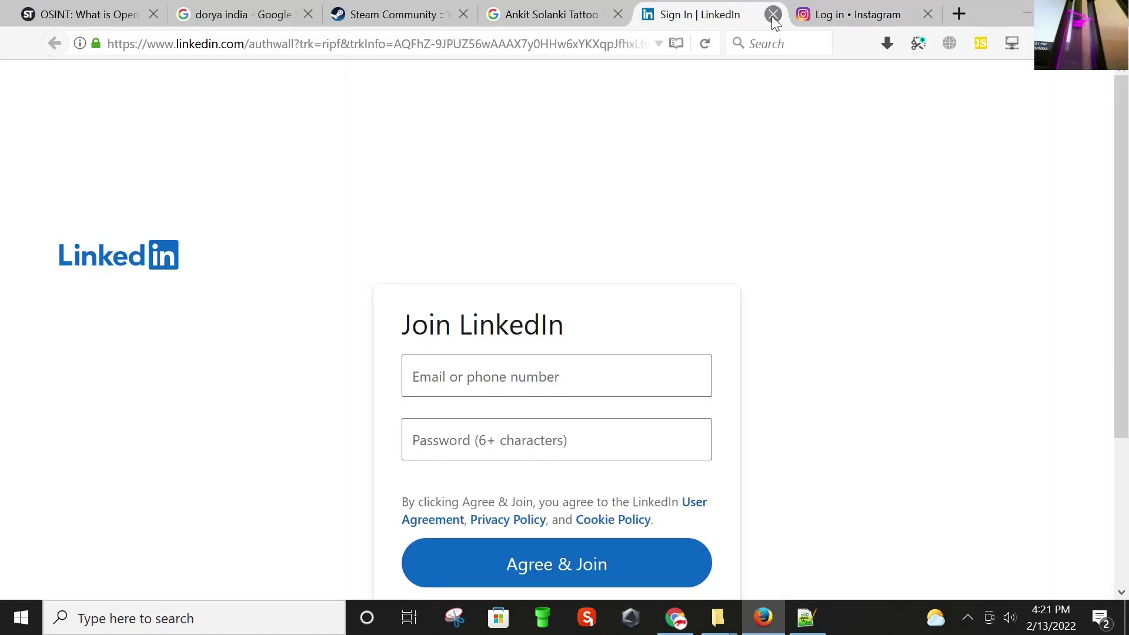
click(773, 14)
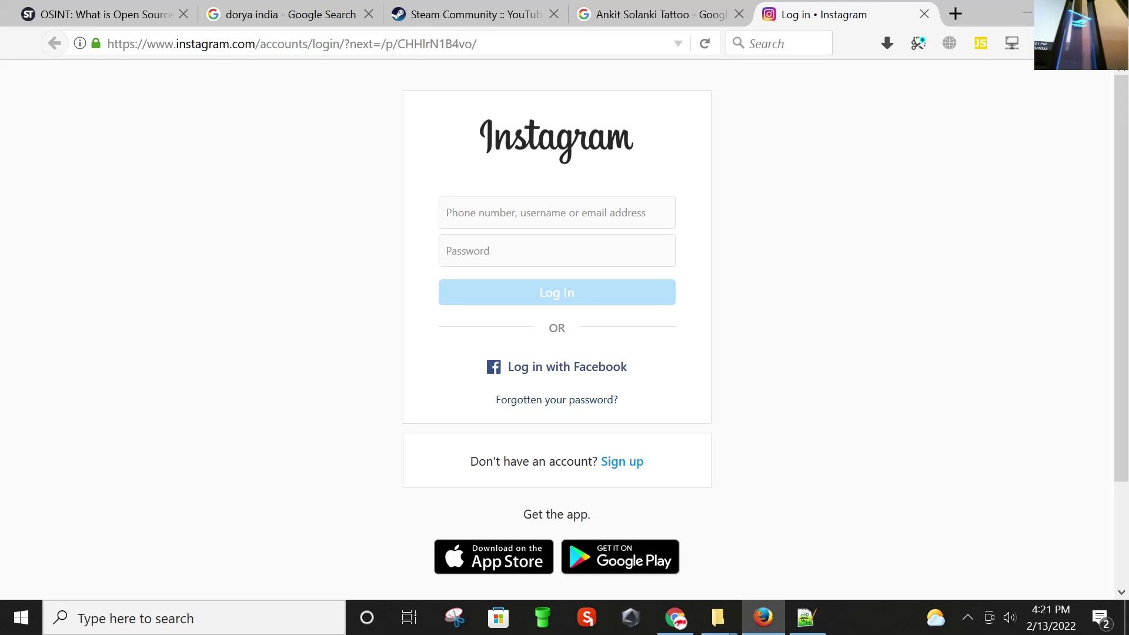
click(925, 14)
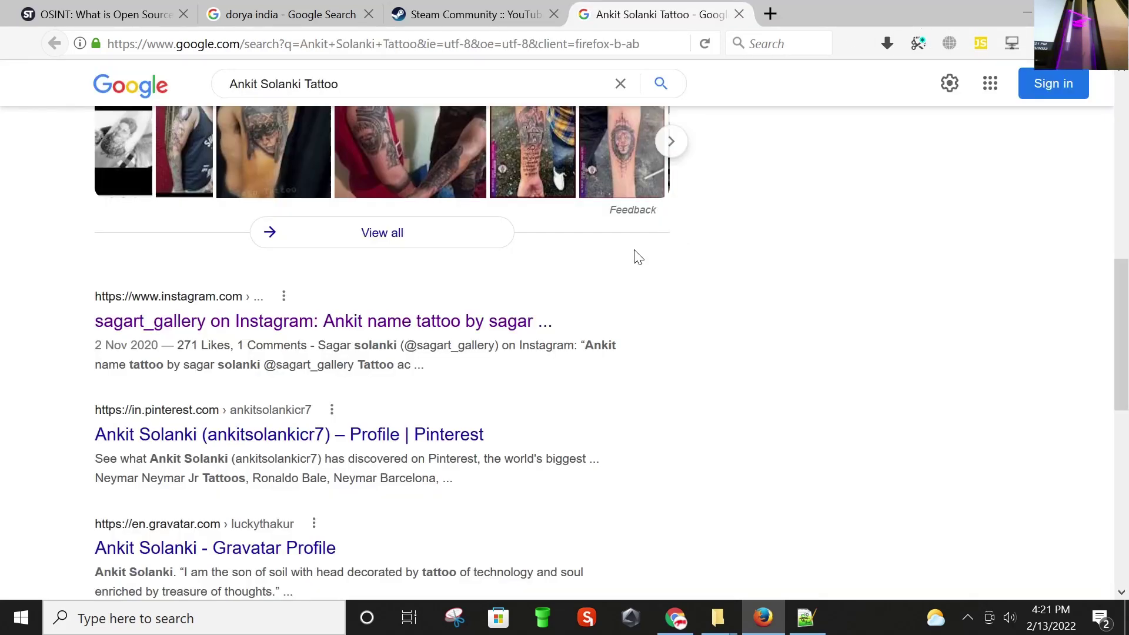
scroll(636, 256, down, 3)
scroll(636, 257, up, 3)
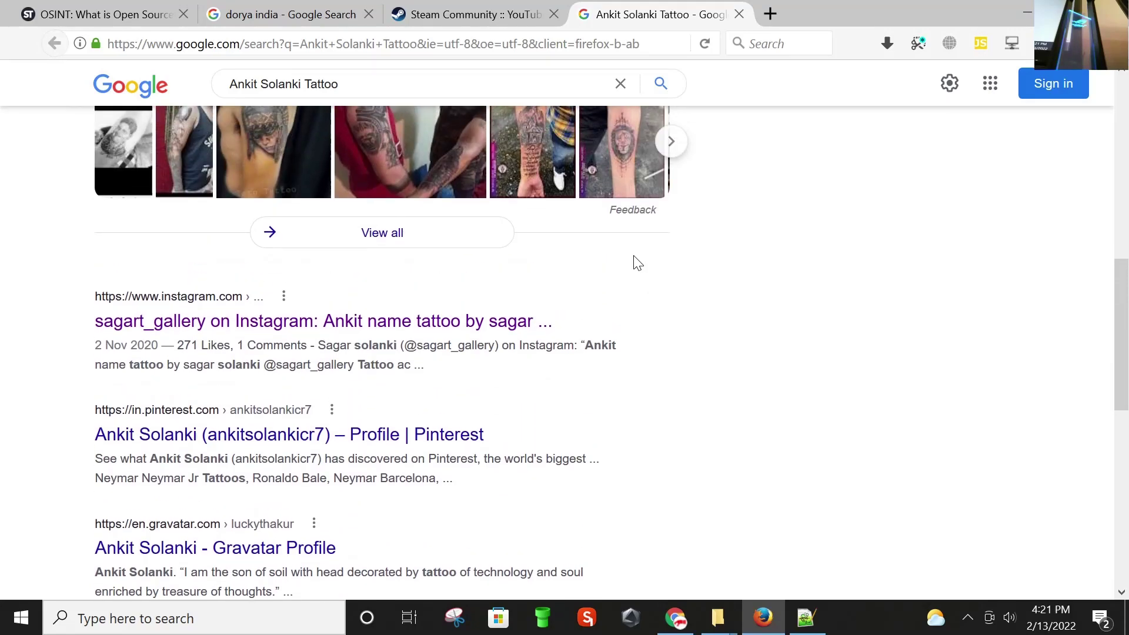
scroll(732, 363, up, 6)
scroll(735, 363, up, 2)
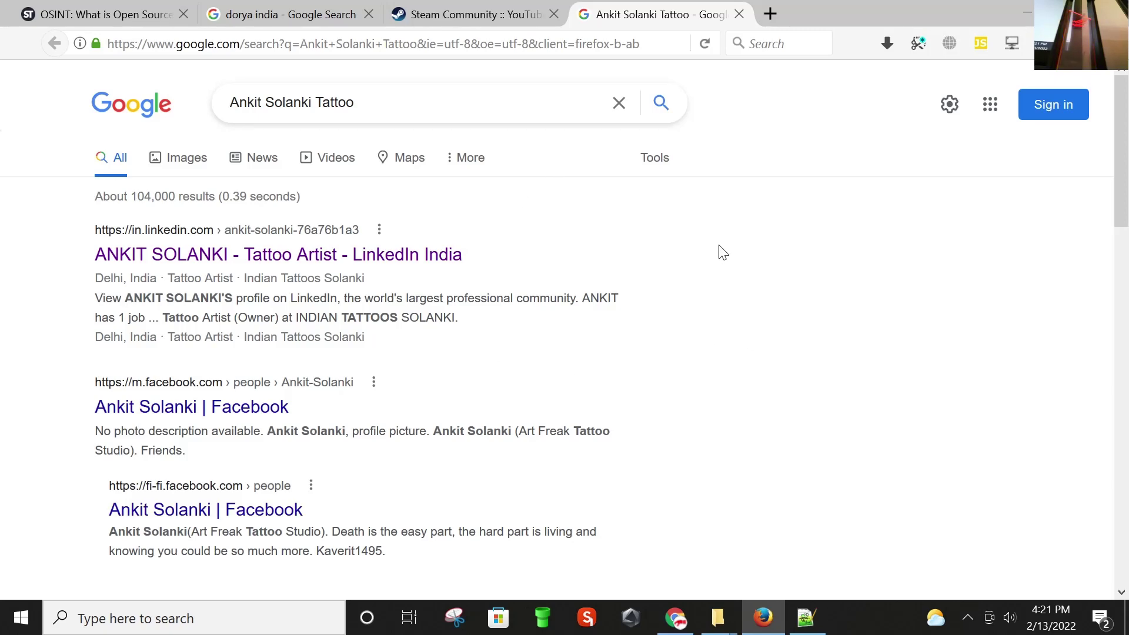
Step: Bring the Truecaller profile in Chrome forward, then switch to the osint.txt notes
click(300, 13)
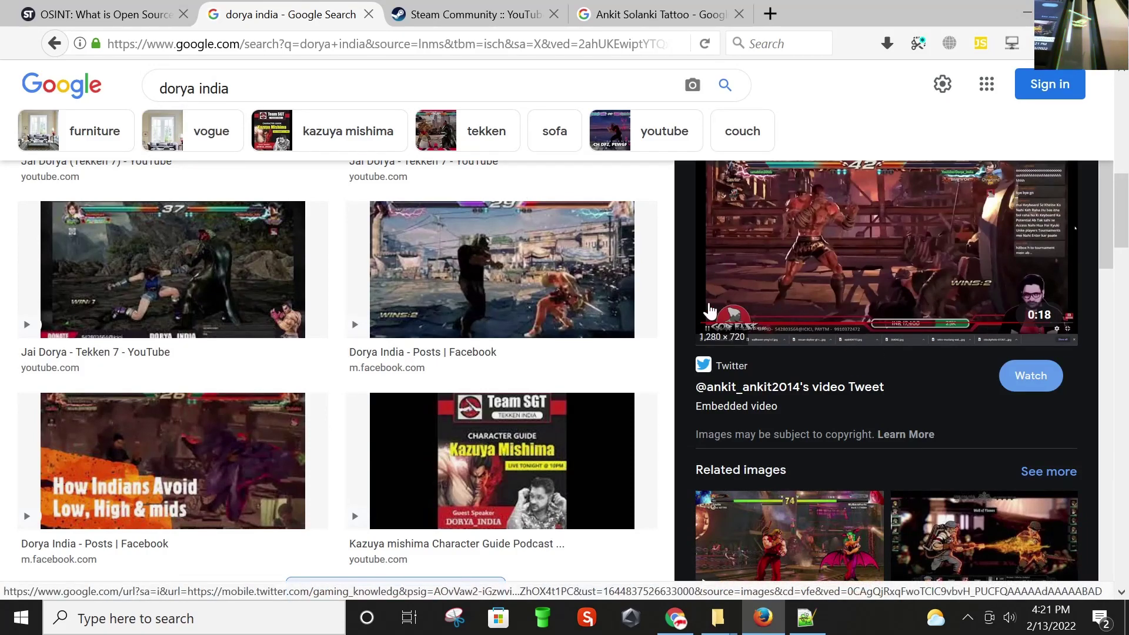
click(676, 619)
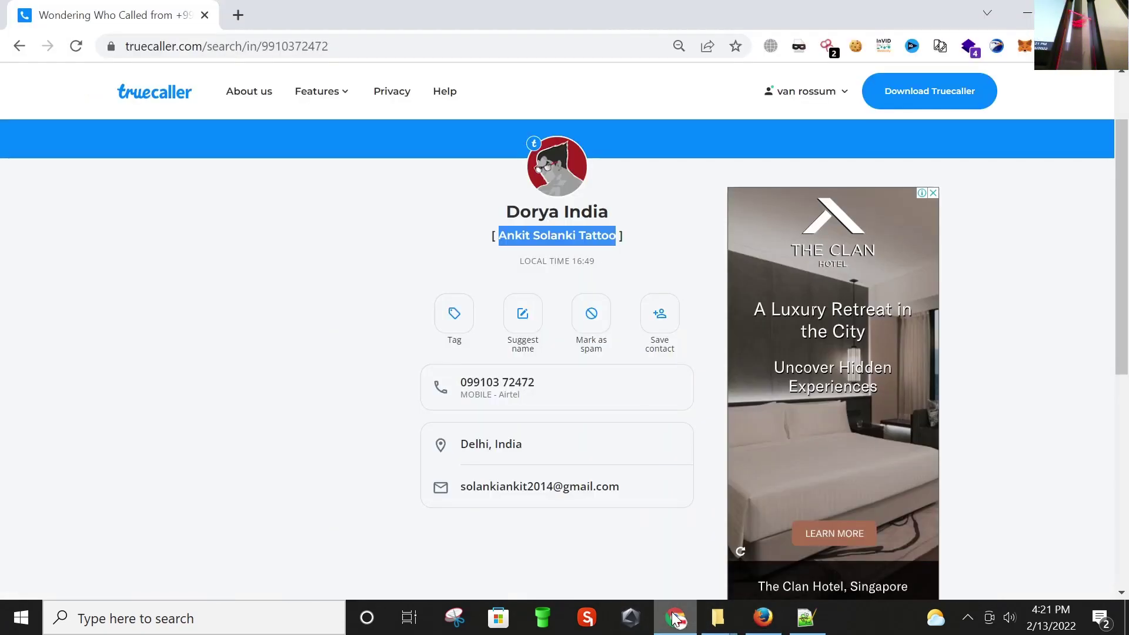
click(663, 216)
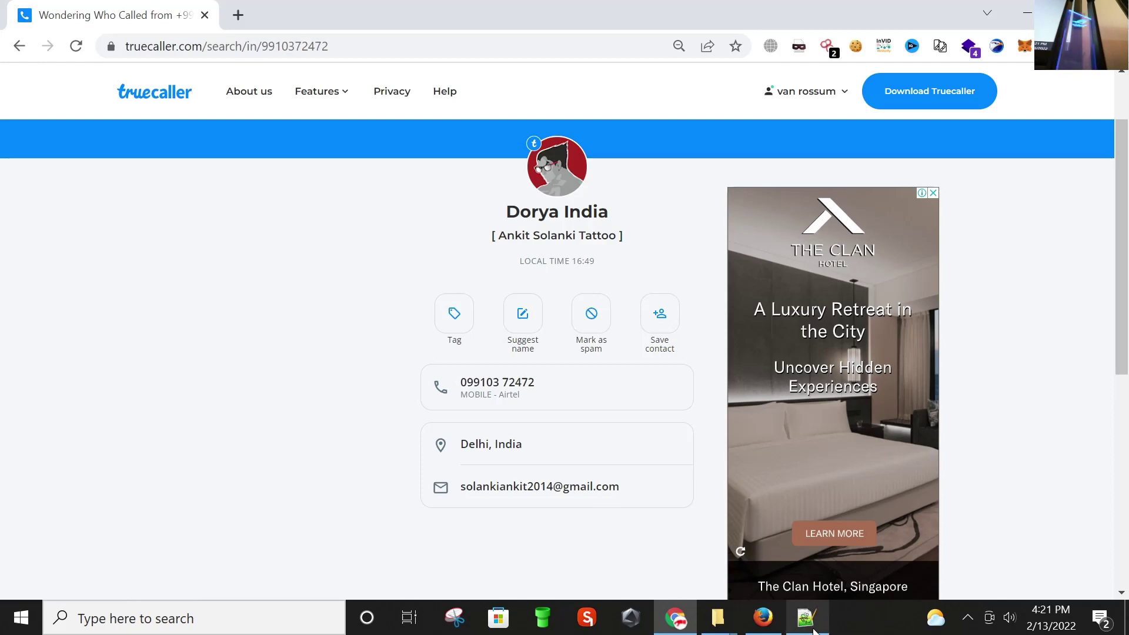
mouse_move(812, 627)
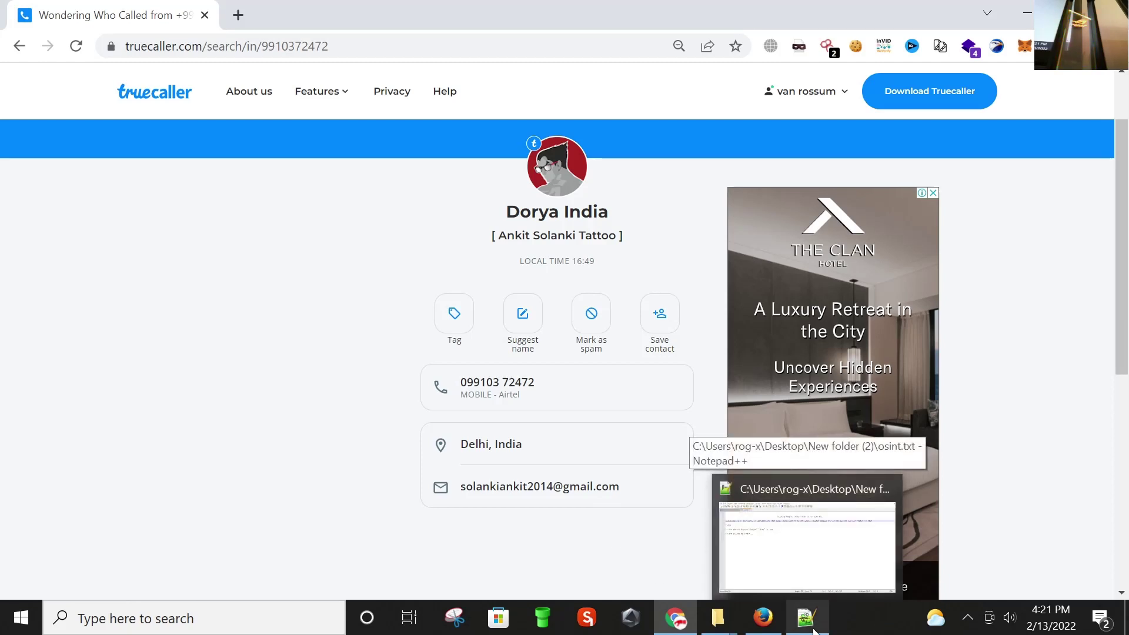
click(815, 630)
Step: Jump to the end of osint.txt, then view the line 3 Google dork in New Text Document.txt
key(ctrl+End)
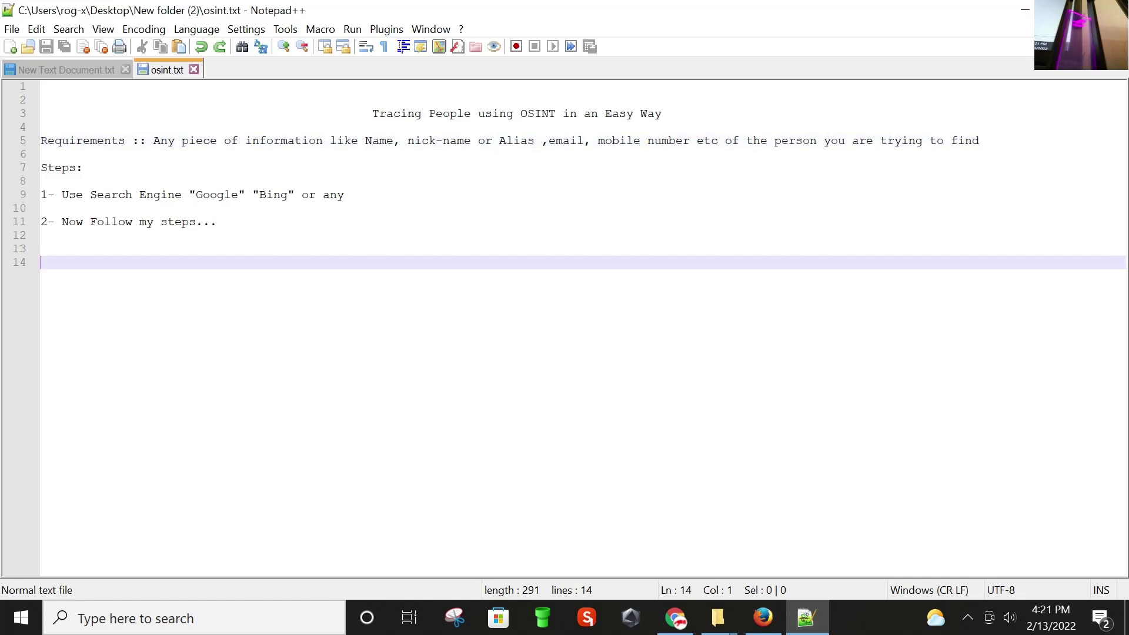
click(91, 69)
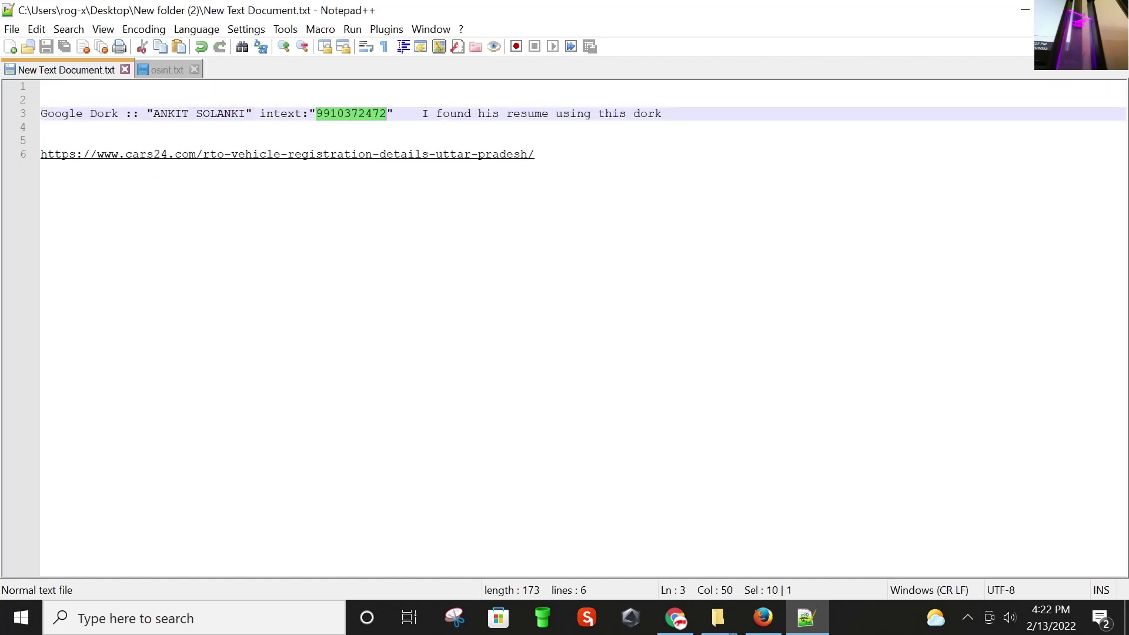
click(393, 114)
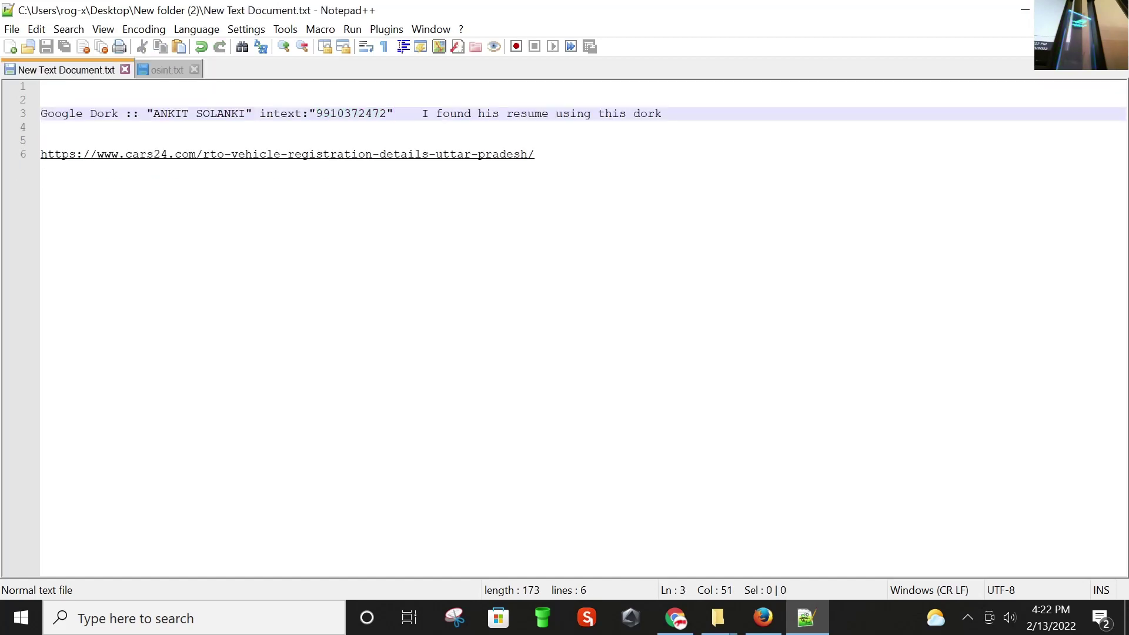
drag(41, 114, 252, 113)
click(119, 114)
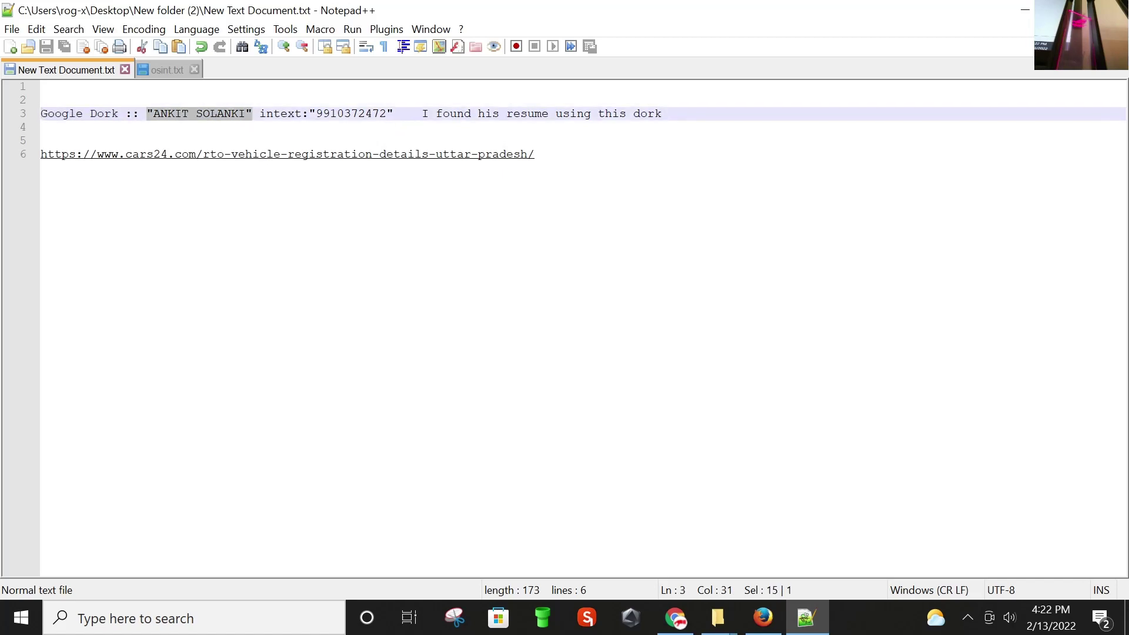
click(196, 115)
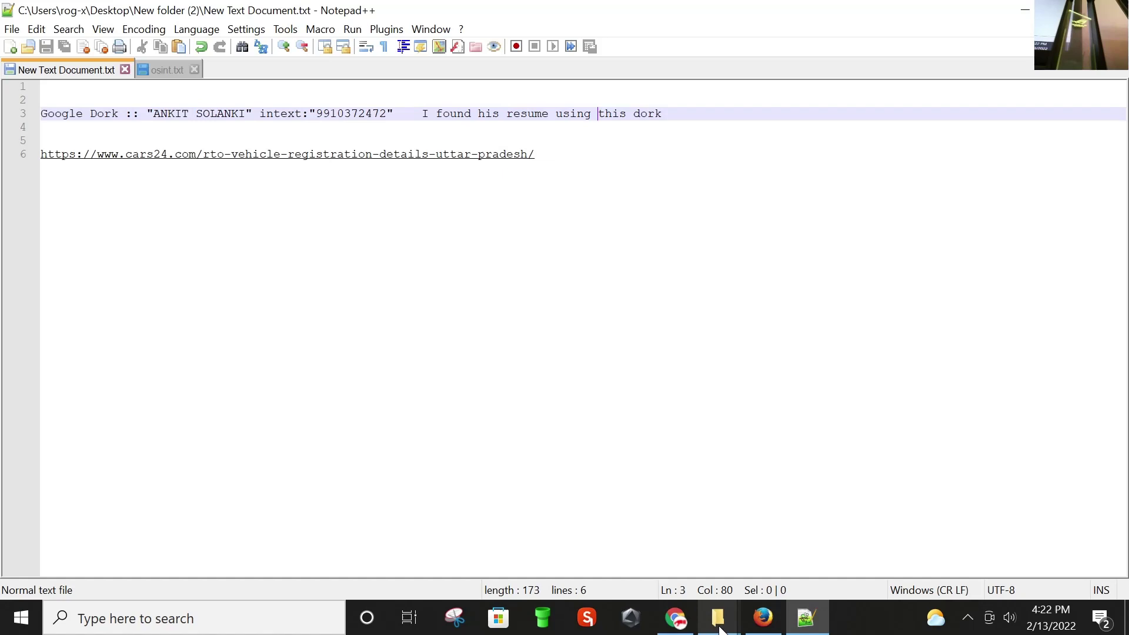
Step: Open dorya india tekken7.jpg from the person folder in New folder (2)
click(686, 559)
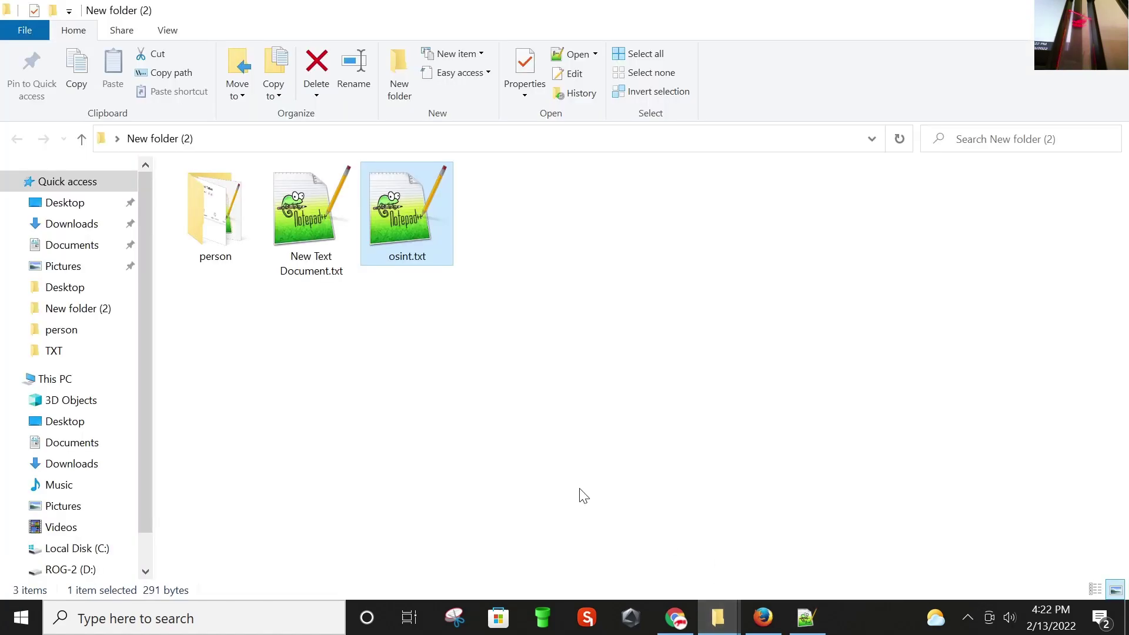
click(305, 240)
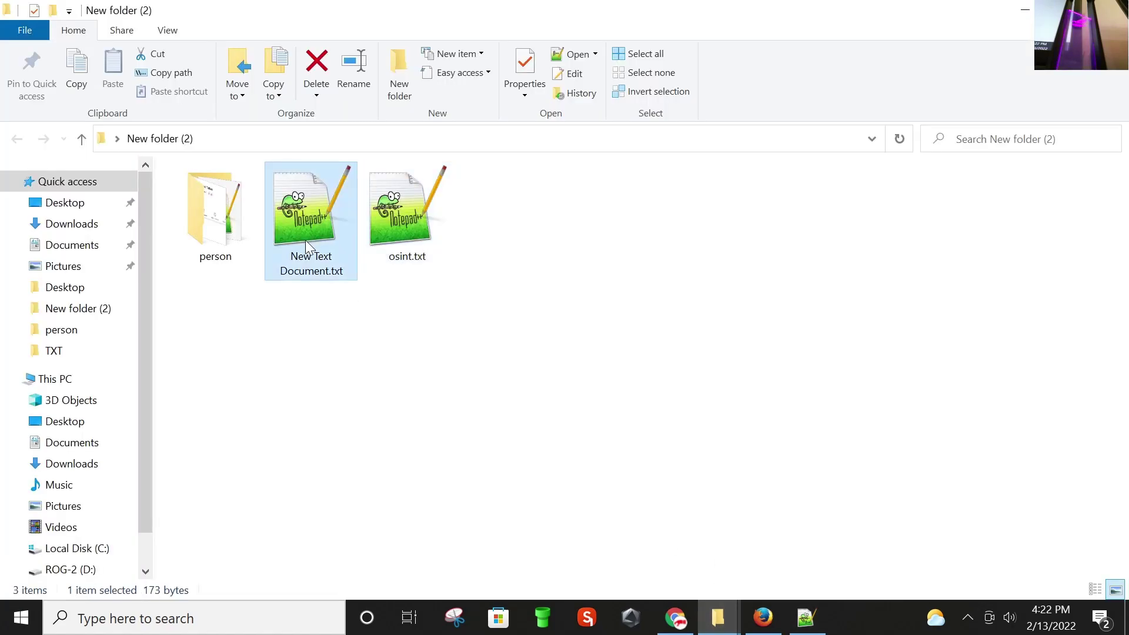
click(218, 239)
double_click(223, 238)
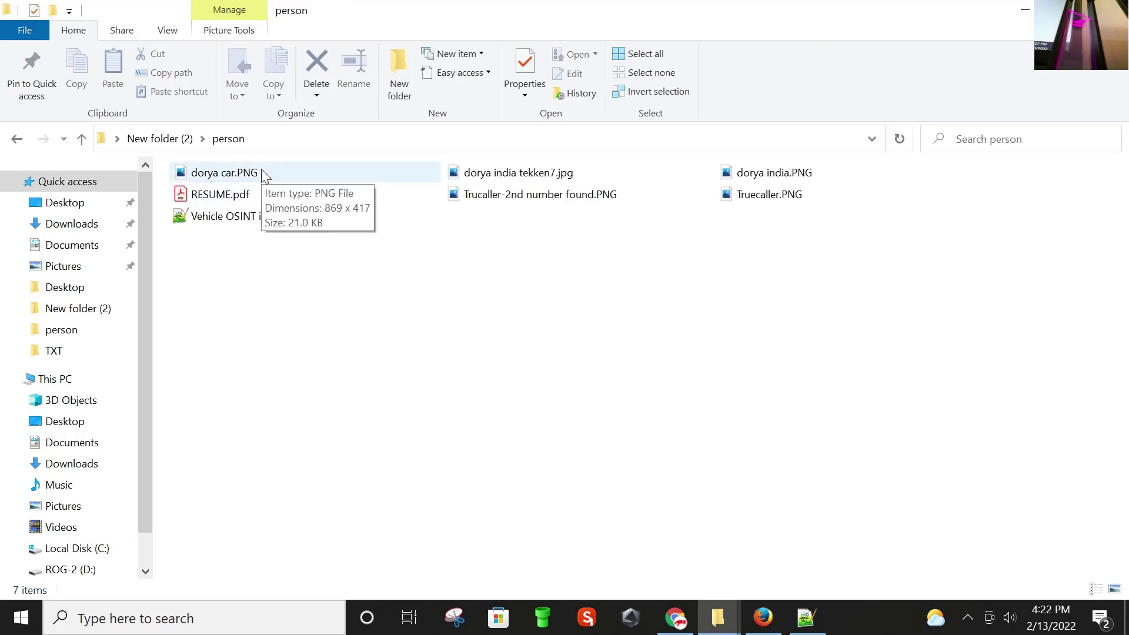
click(513, 174)
double_click(514, 174)
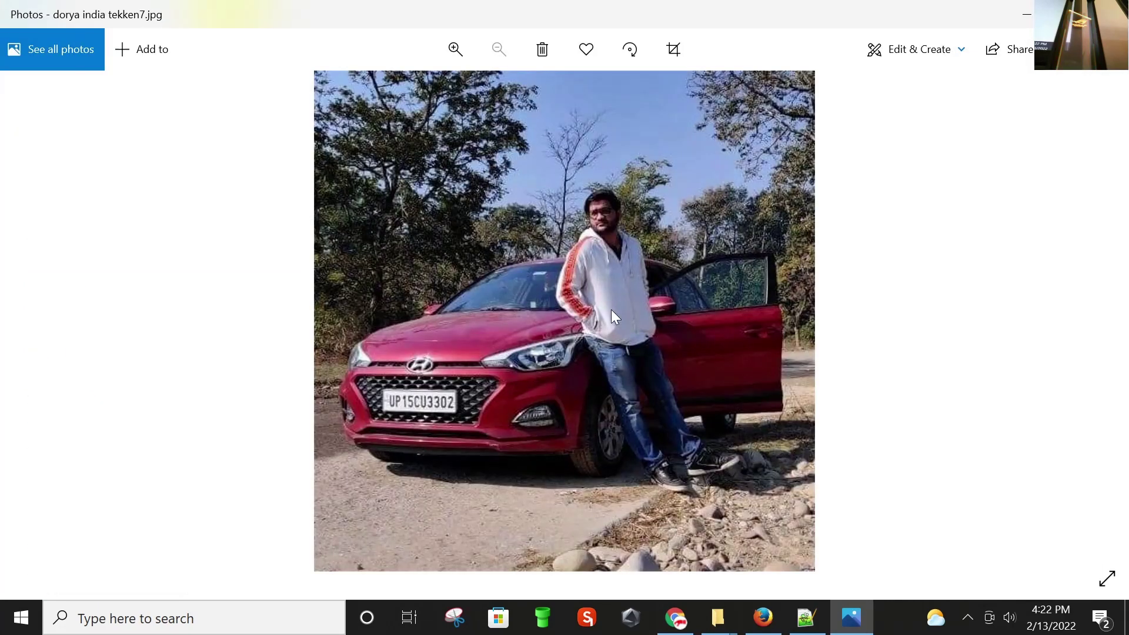
Step: Zoom the photo to about 142% and pan to the red Hyundai's number plate
scroll(616, 280, up, 1)
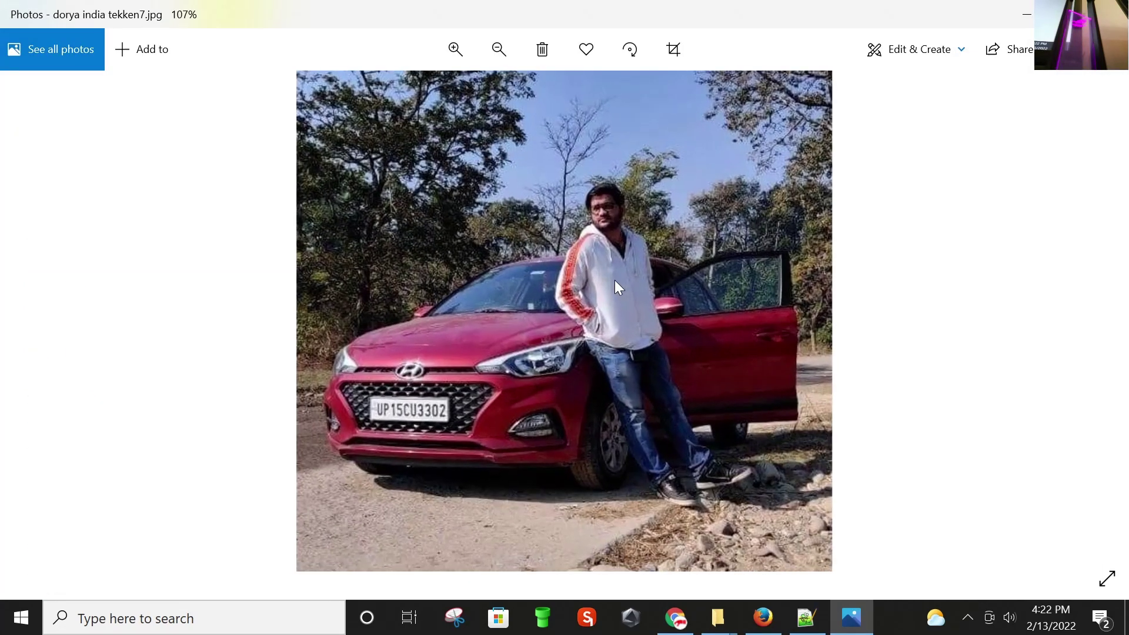
scroll(615, 280, down, 1)
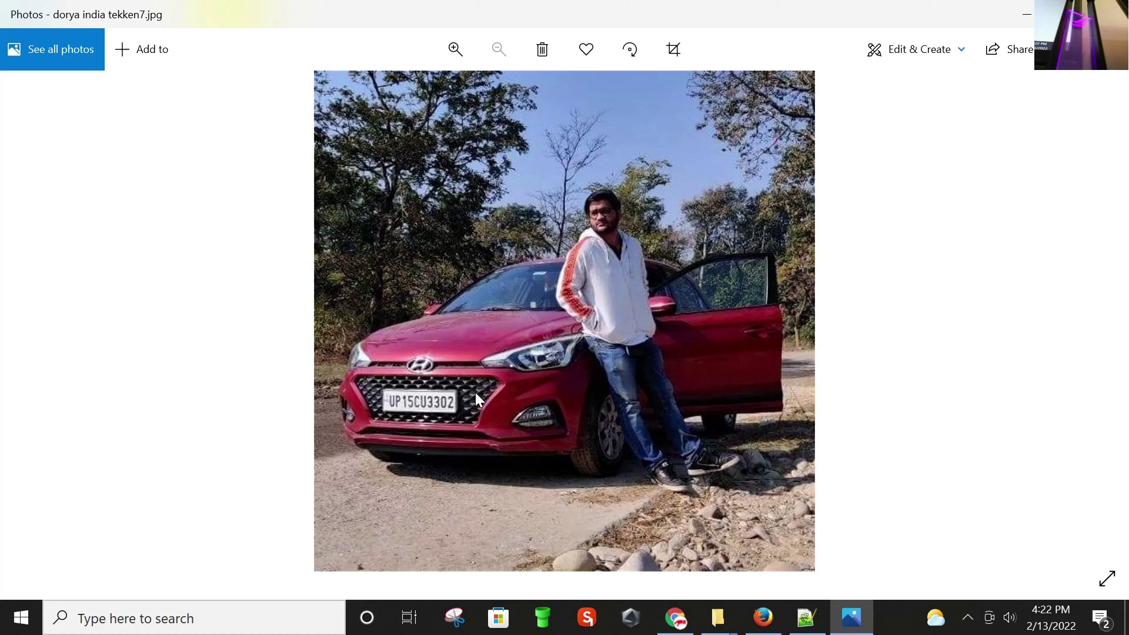
scroll(475, 397, up, 1)
scroll(495, 369, up, 1)
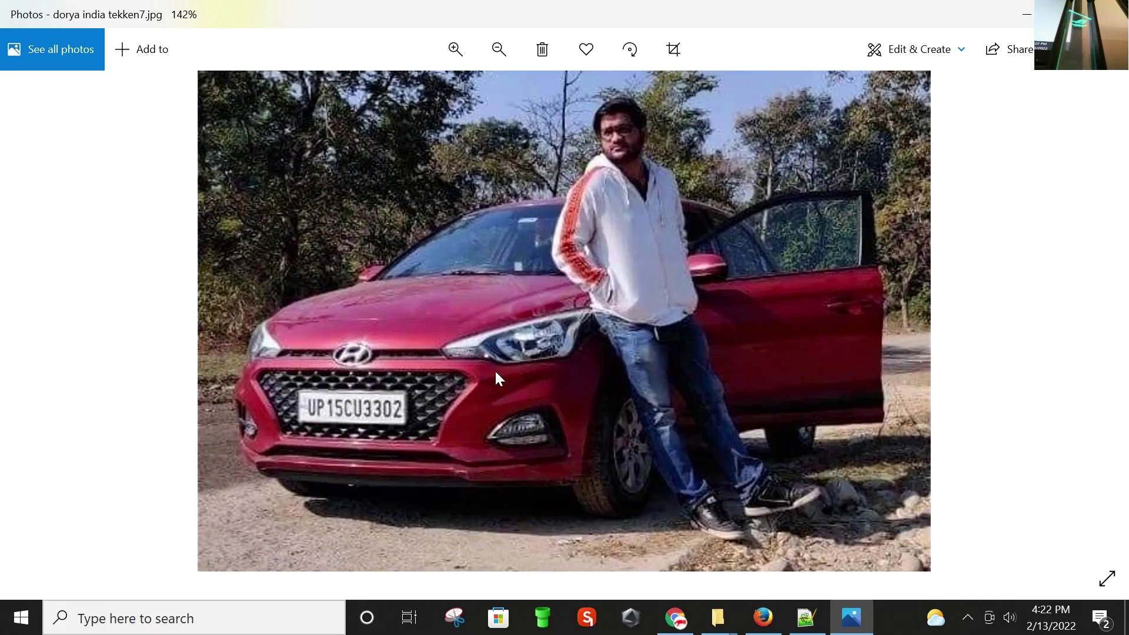
drag(495, 369, 415, 293)
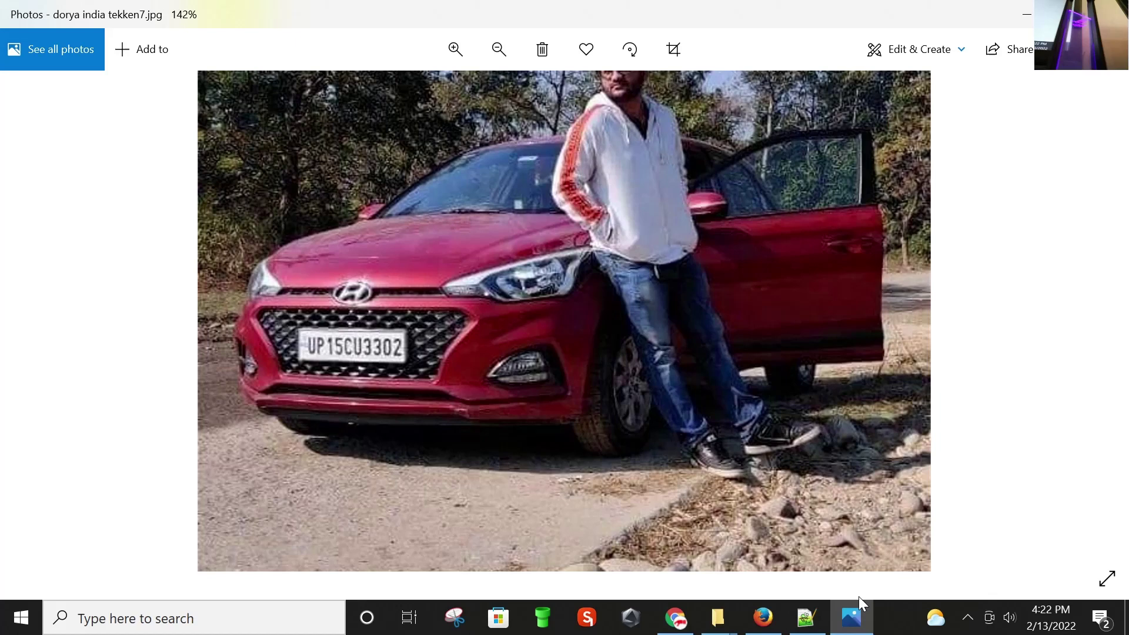
Step: Copy the cars24 registration URL from line 6 and close Firefox's tattoo-artist search tab
click(819, 626)
drag(535, 154, 40, 154)
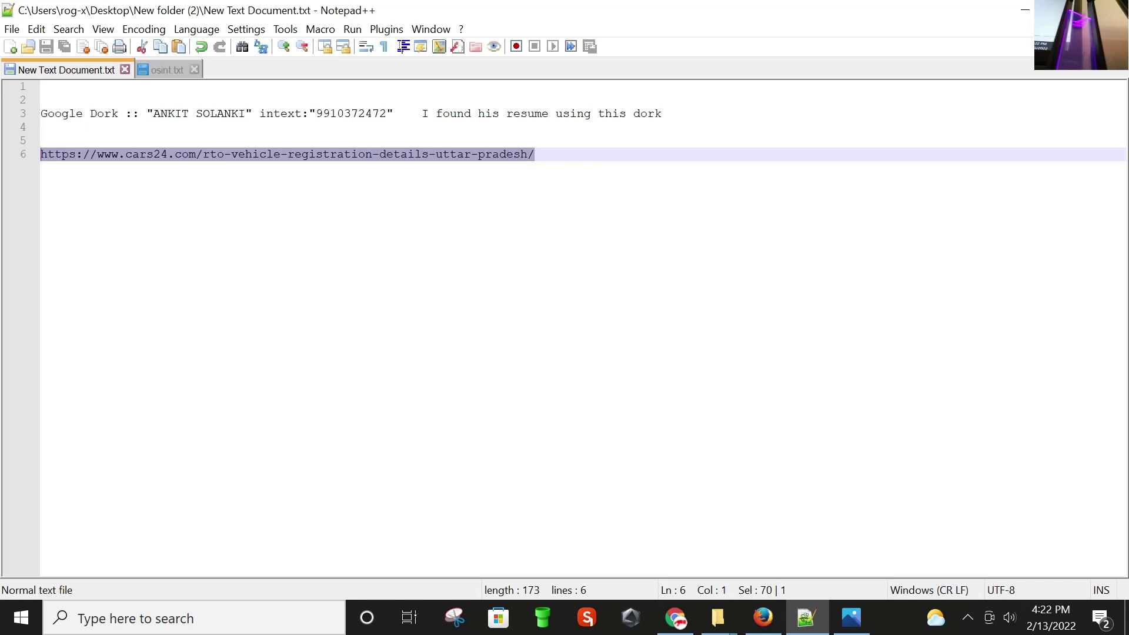
right_click(51, 157)
click(81, 180)
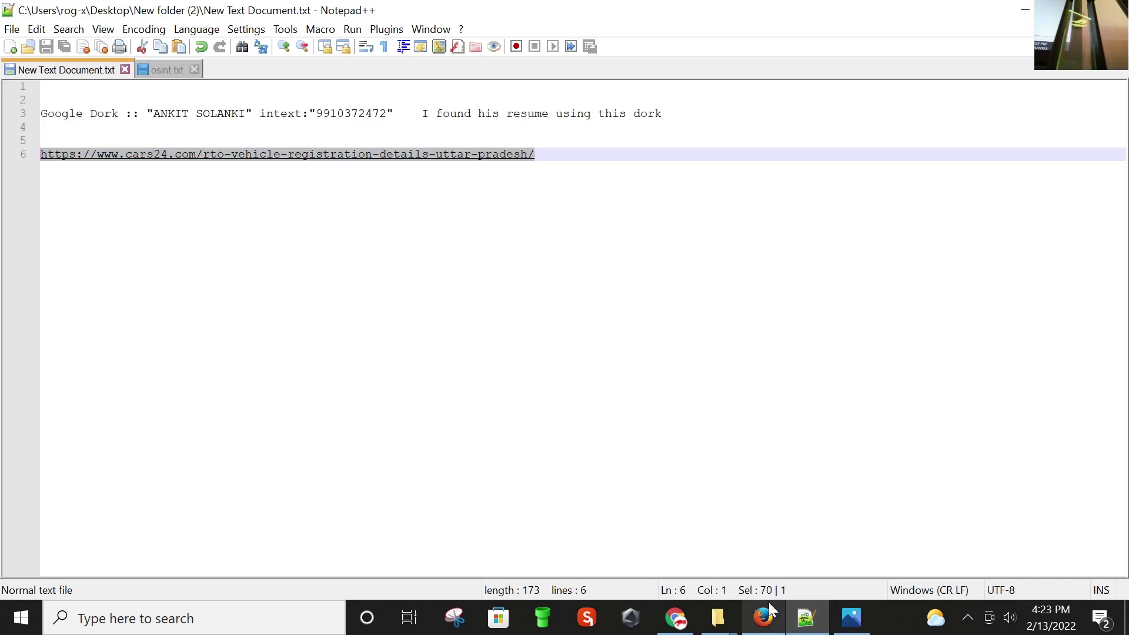
click(764, 619)
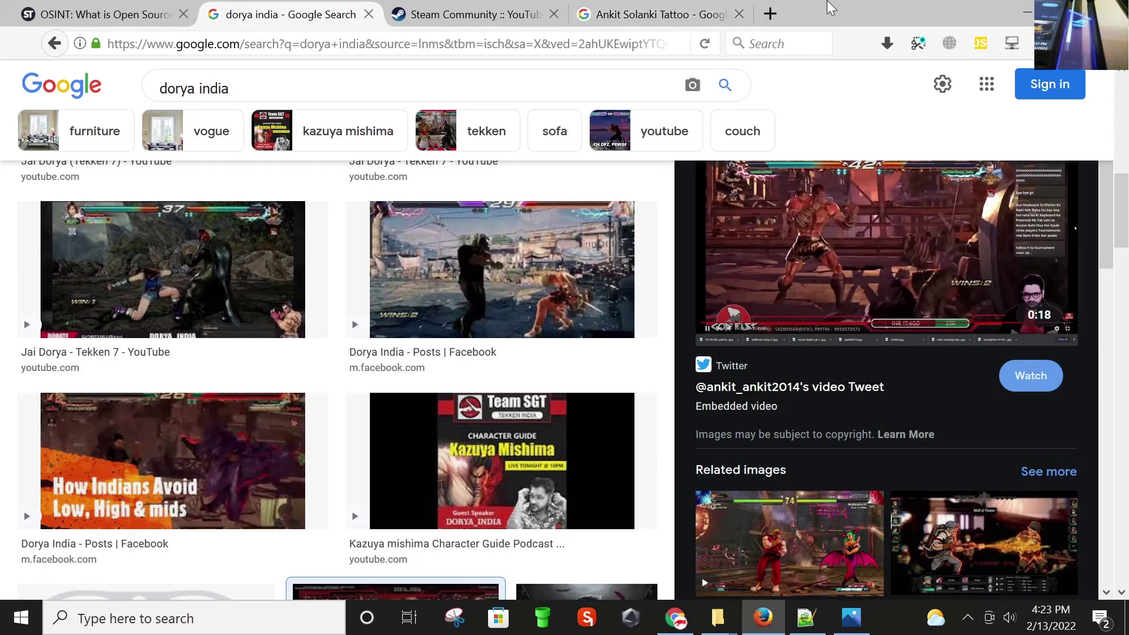
click(740, 17)
Step: Load the copied cars24 registration URL in a new Firefox tab
click(590, 17)
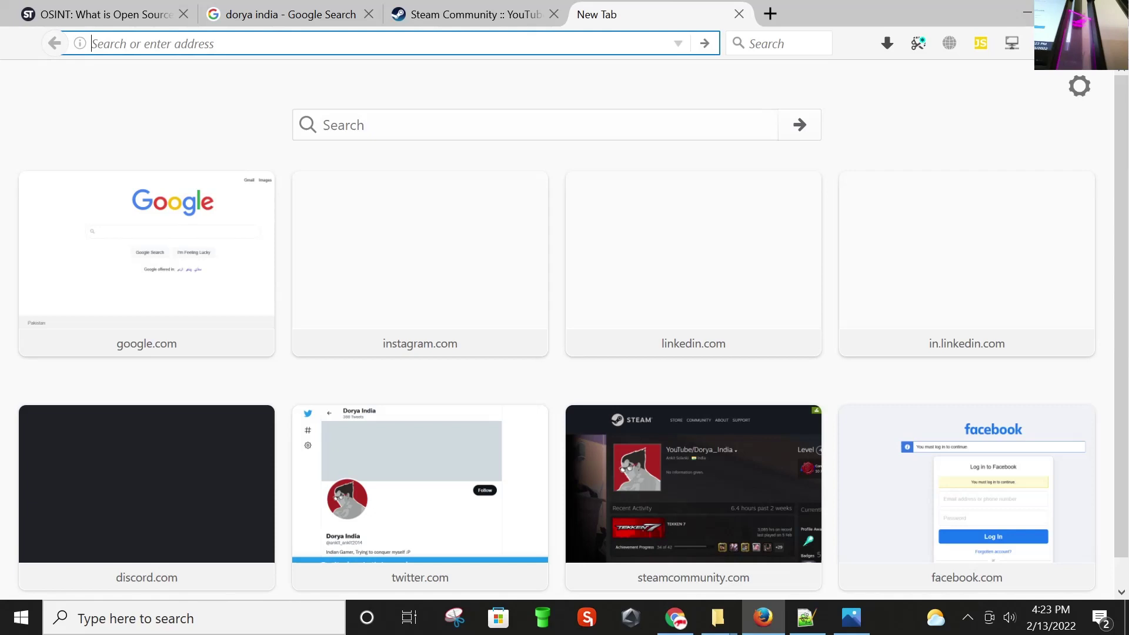
right_click(583, 45)
click(642, 134)
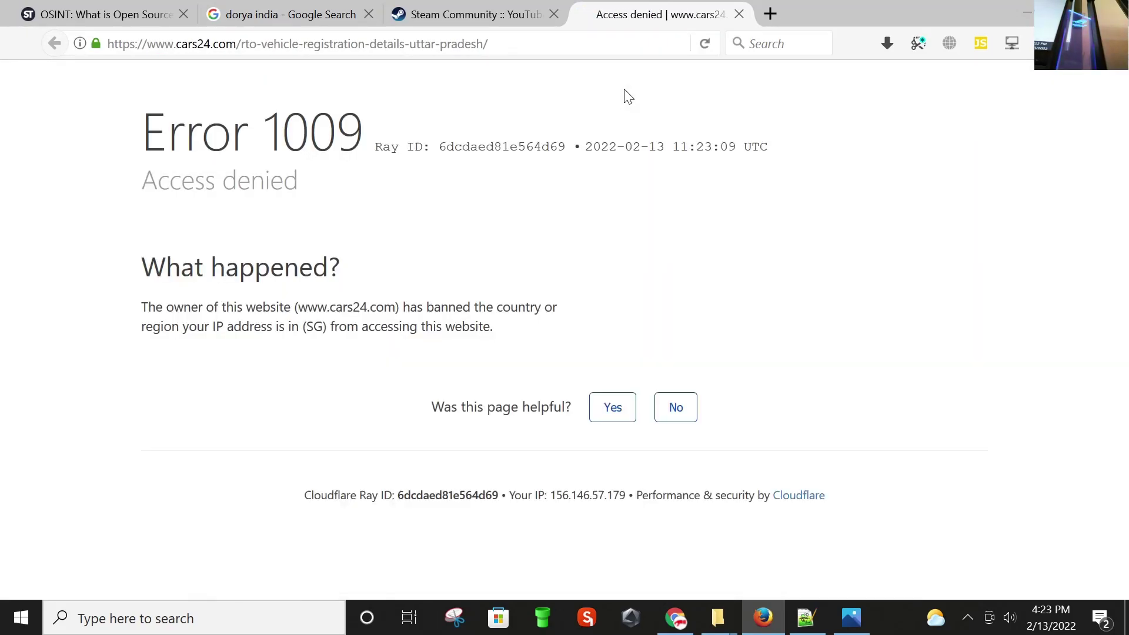
click(507, 51)
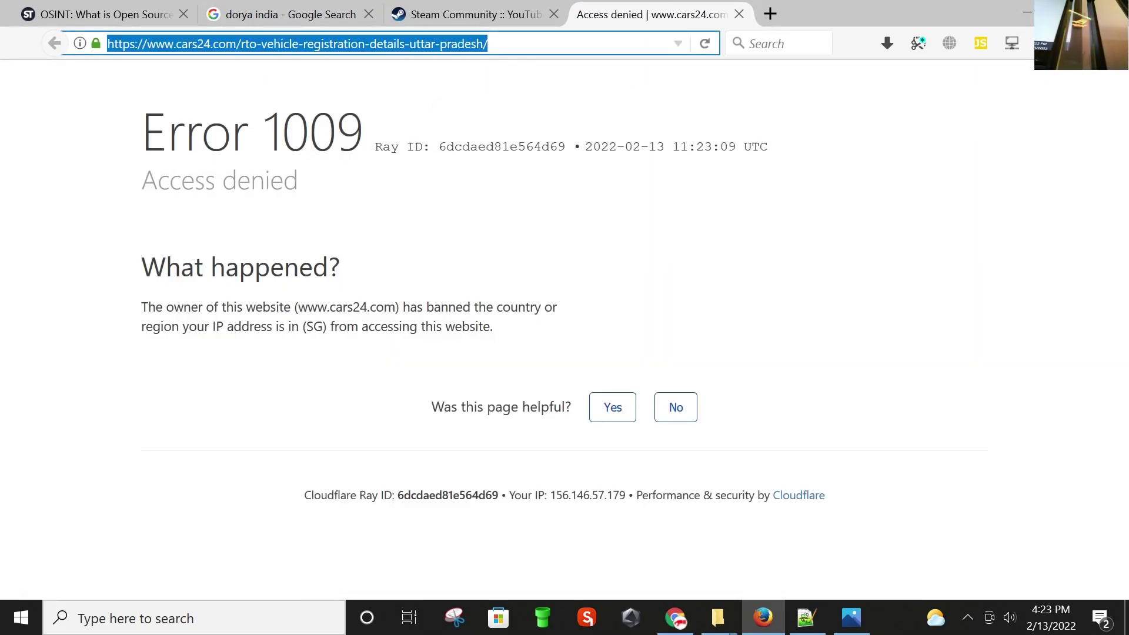
click(587, 127)
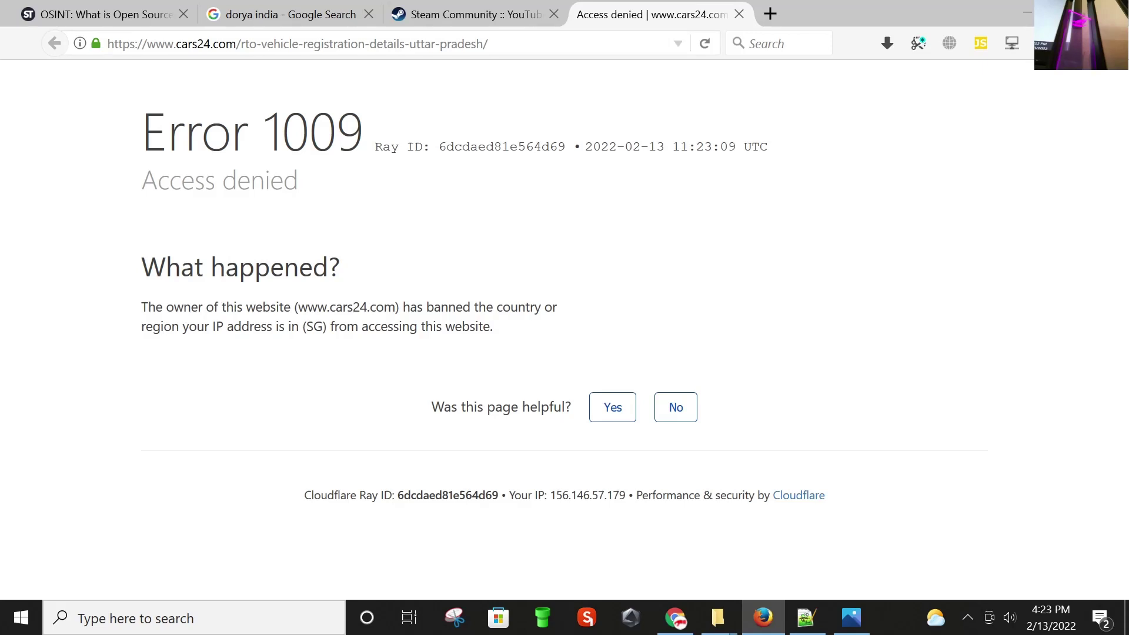
Step: Turn the Browsec VPN on and reload the blocked cars24 page
click(947, 42)
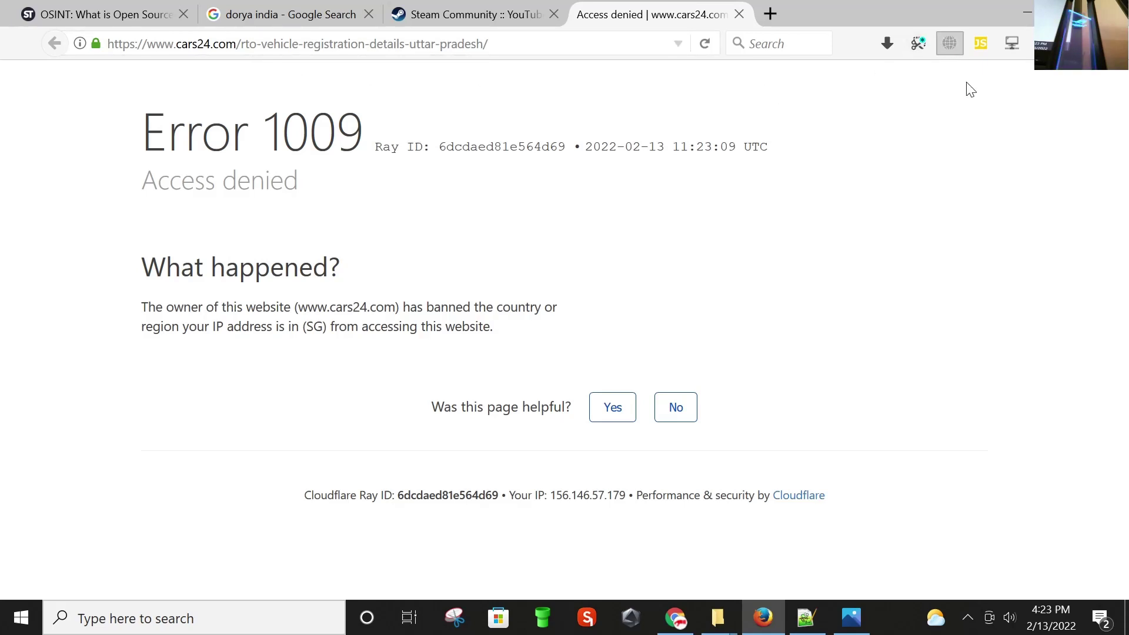
click(948, 49)
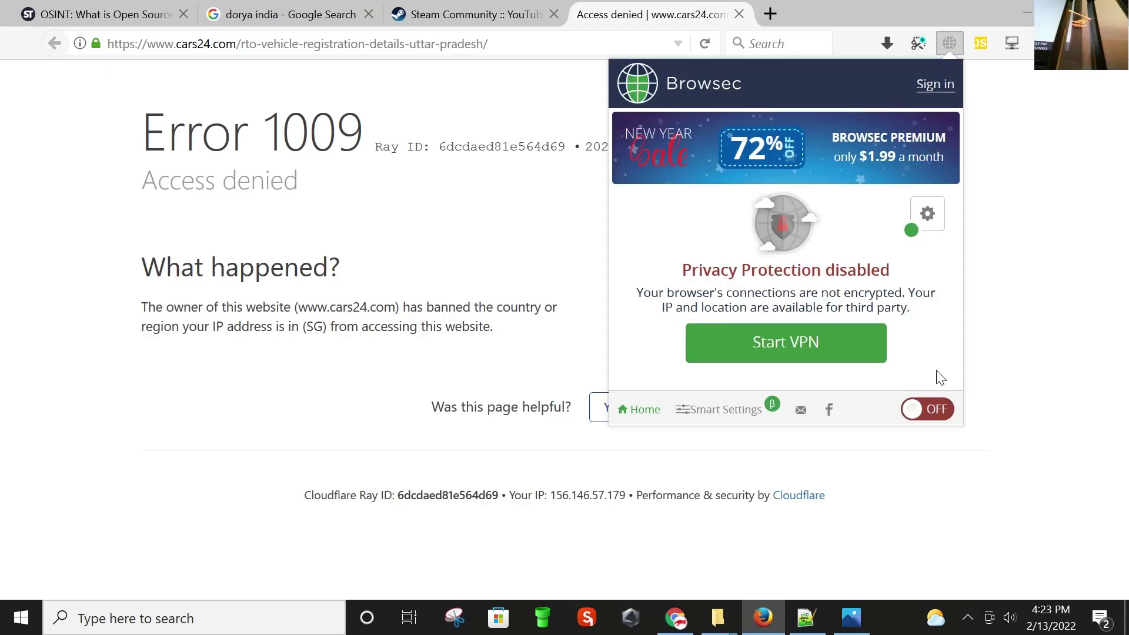
click(920, 412)
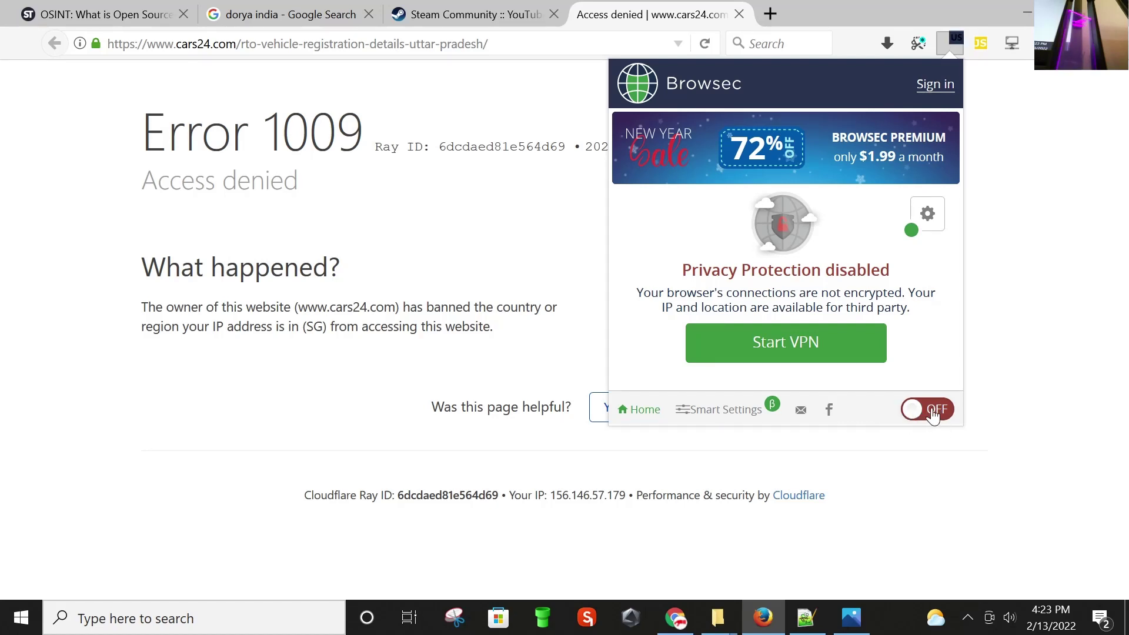
click(565, 121)
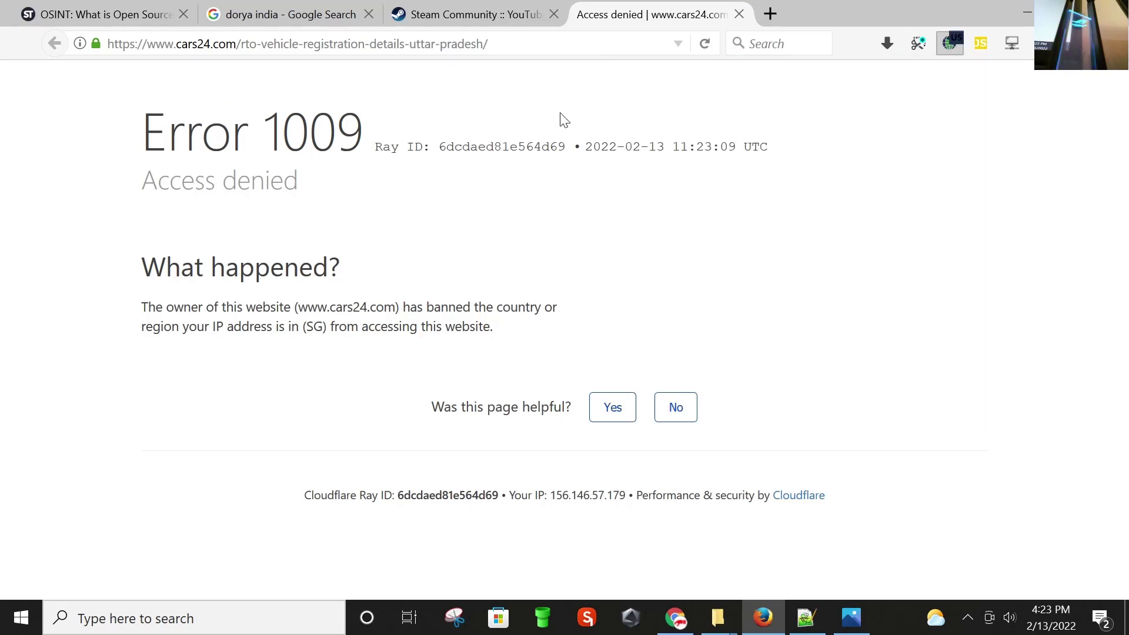
click(705, 45)
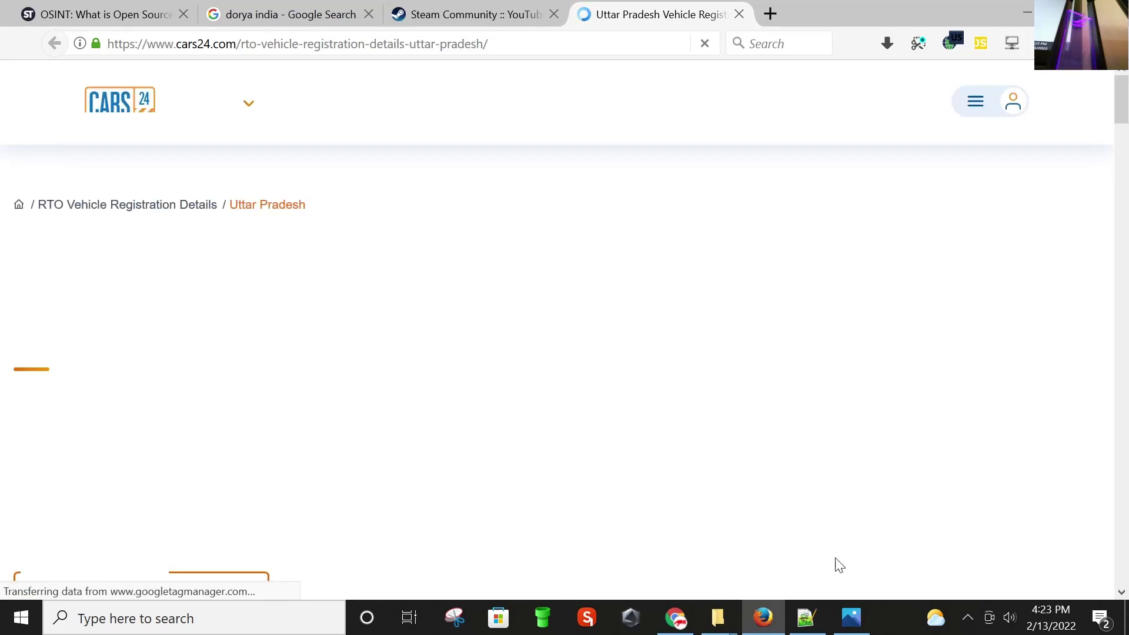
scroll(435, 363, down, 5)
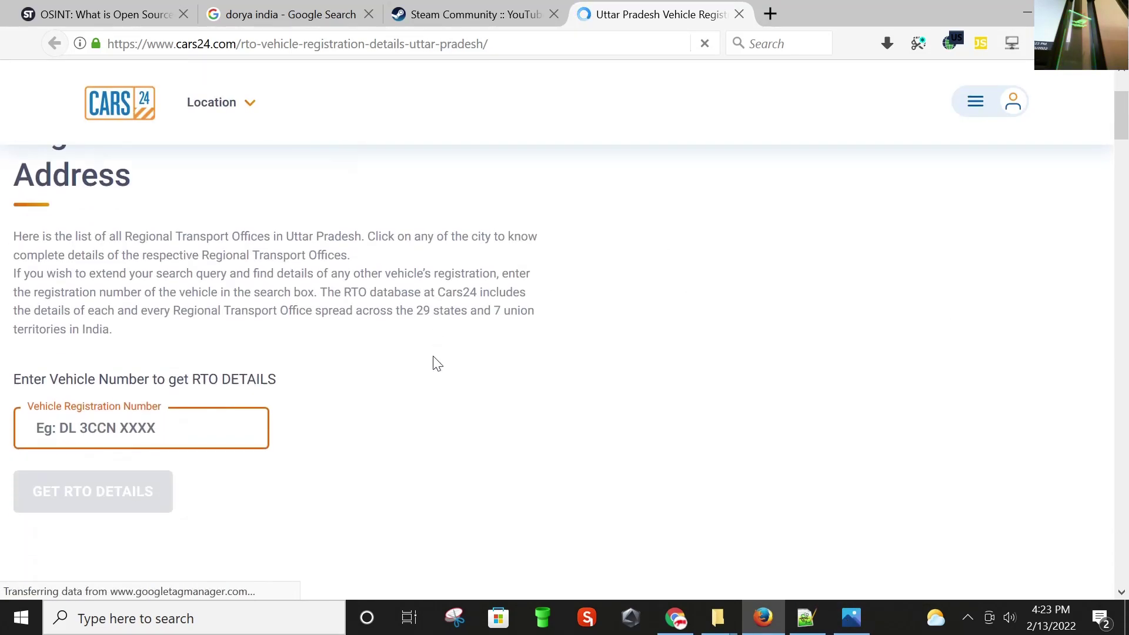
click(851, 617)
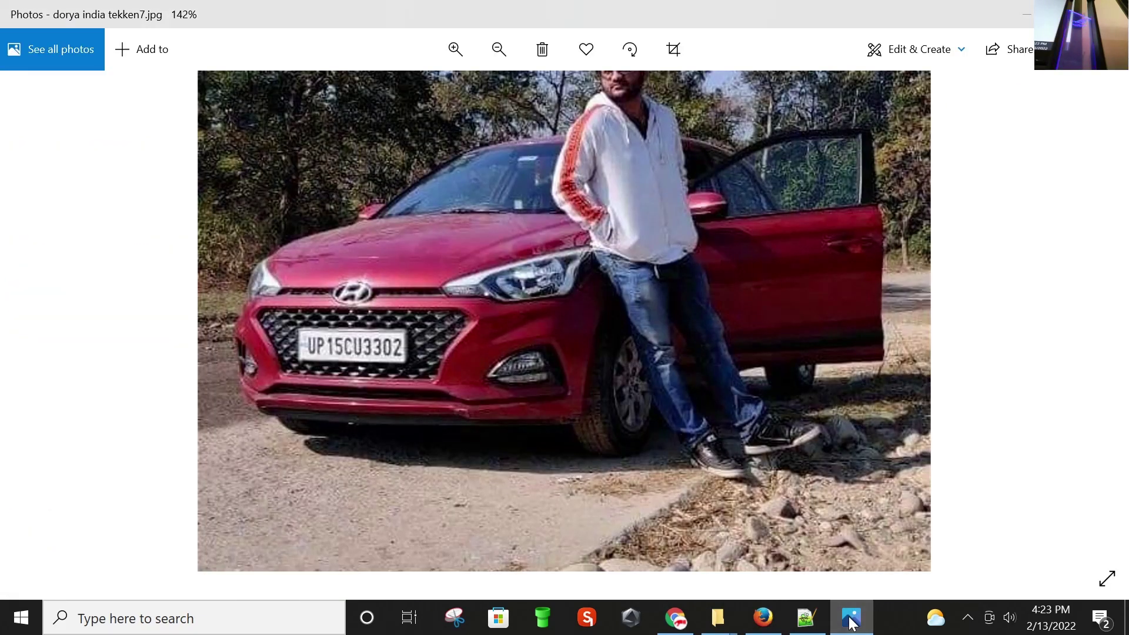
click(851, 617)
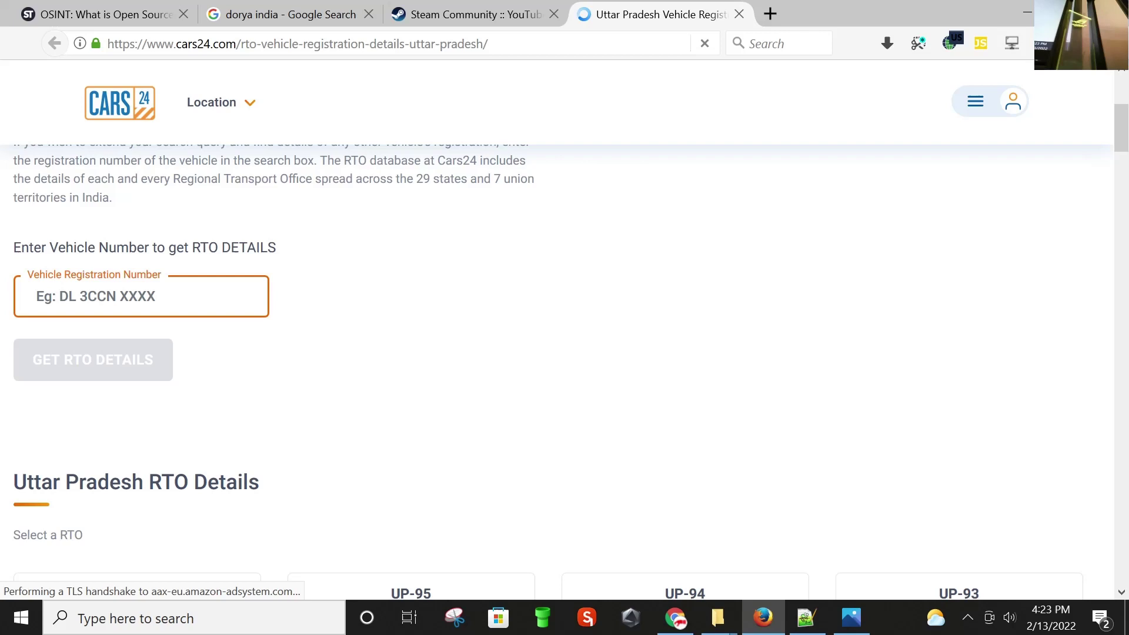
text(U)
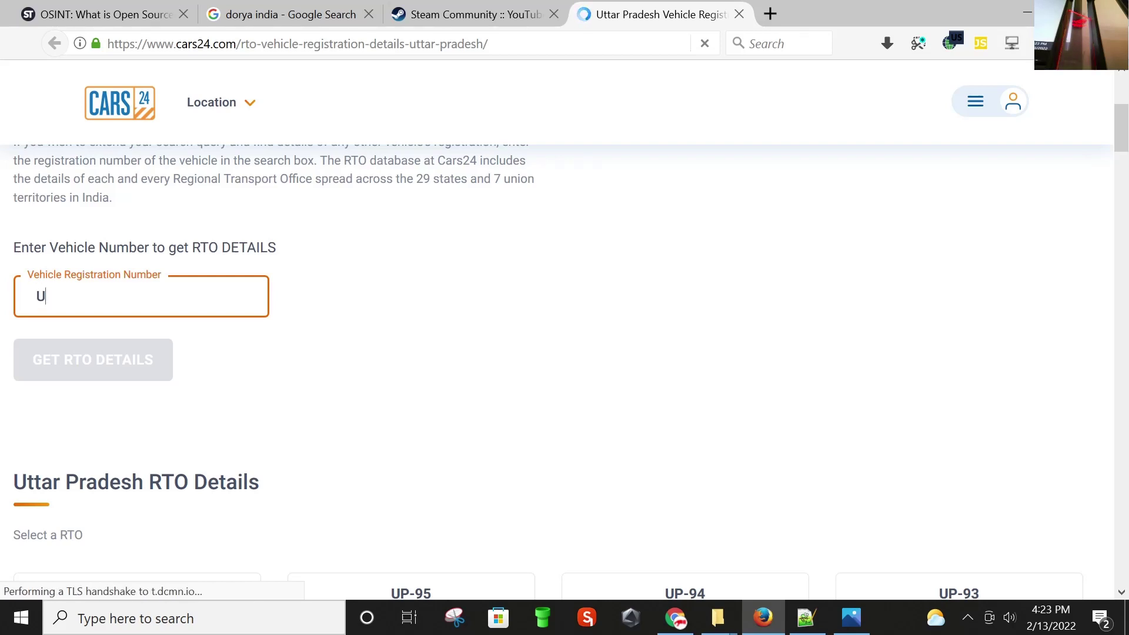
key(BackSpace)
text(U)
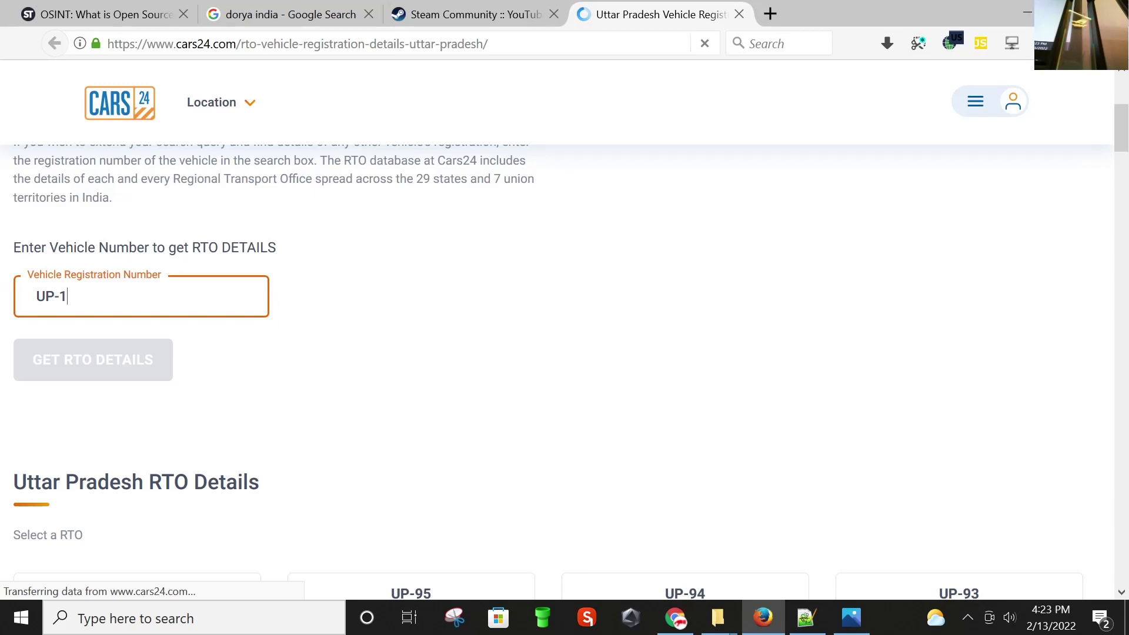
click(853, 621)
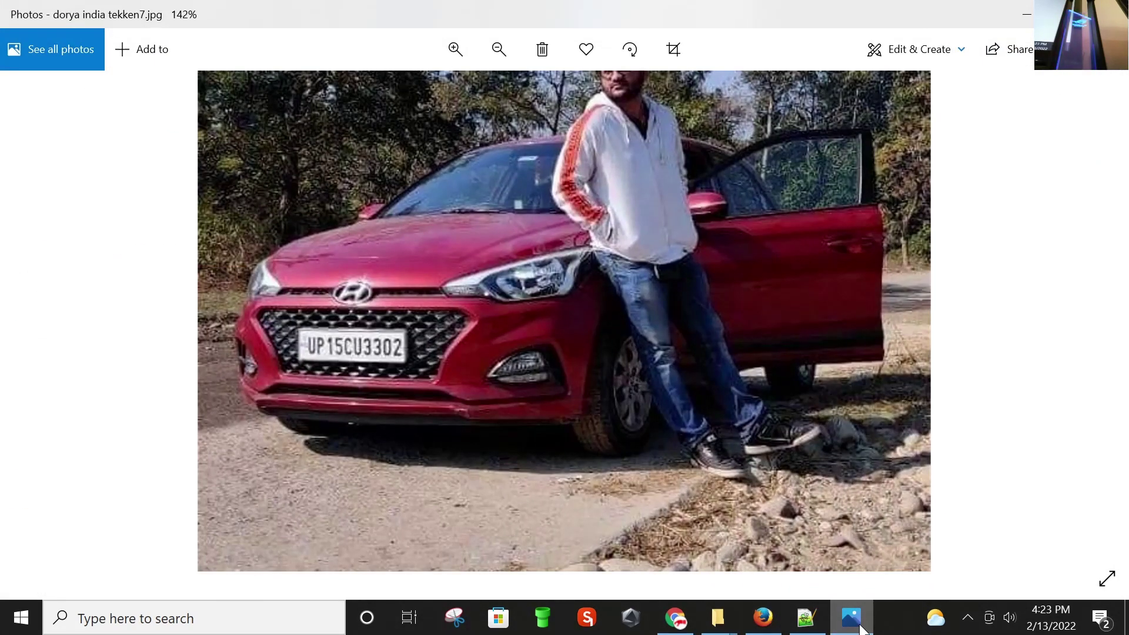
click(861, 627)
text(P-15C)
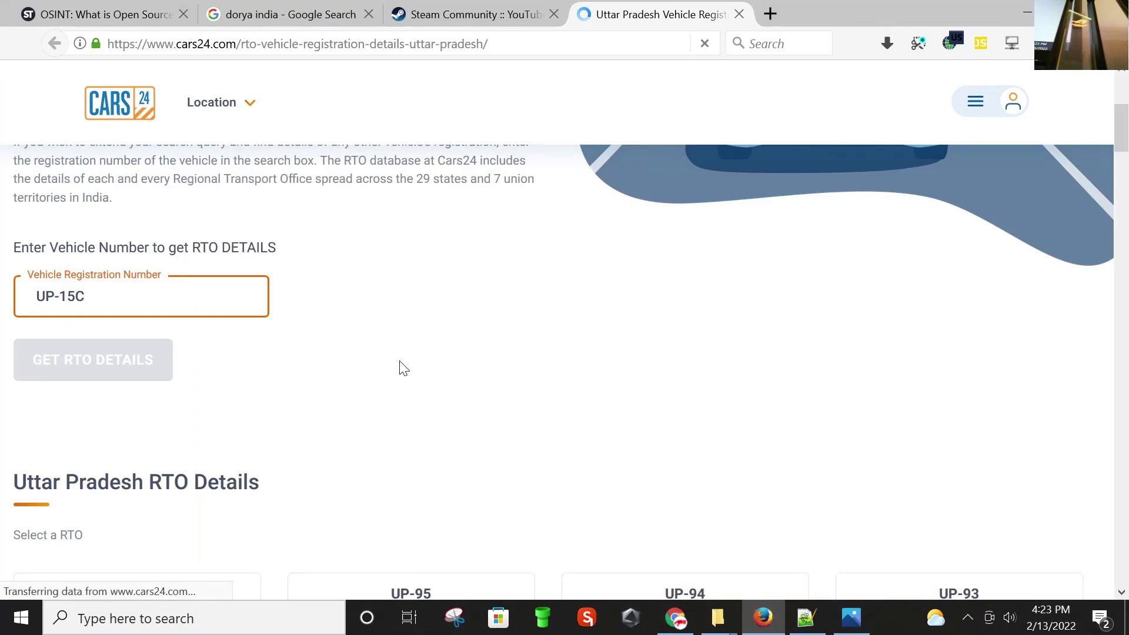
text(U)
click(851, 619)
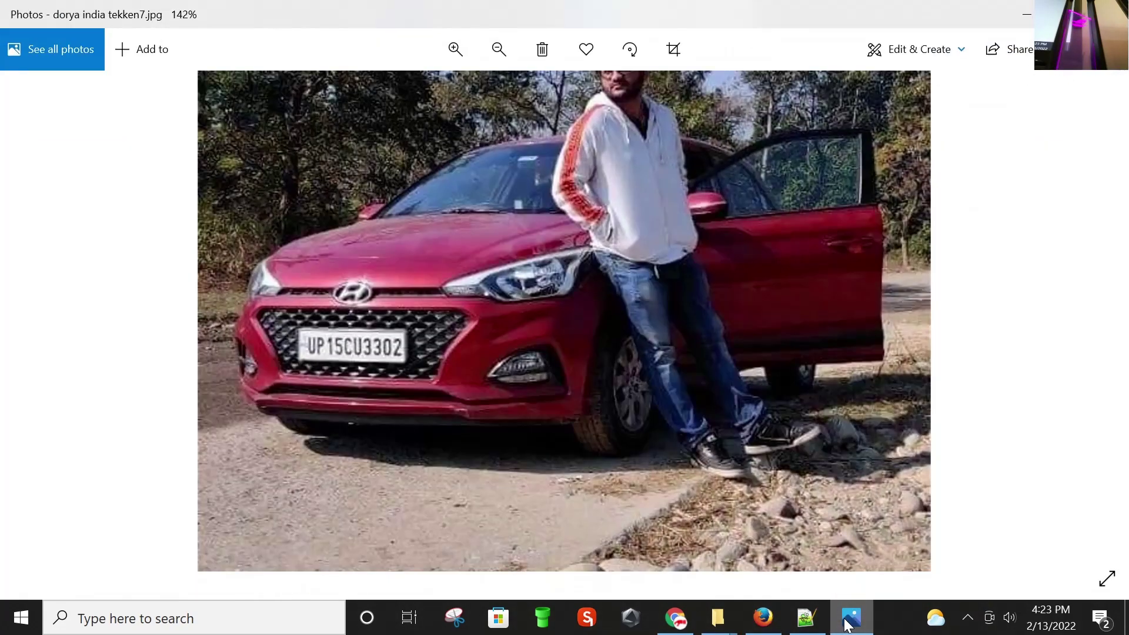
click(851, 624)
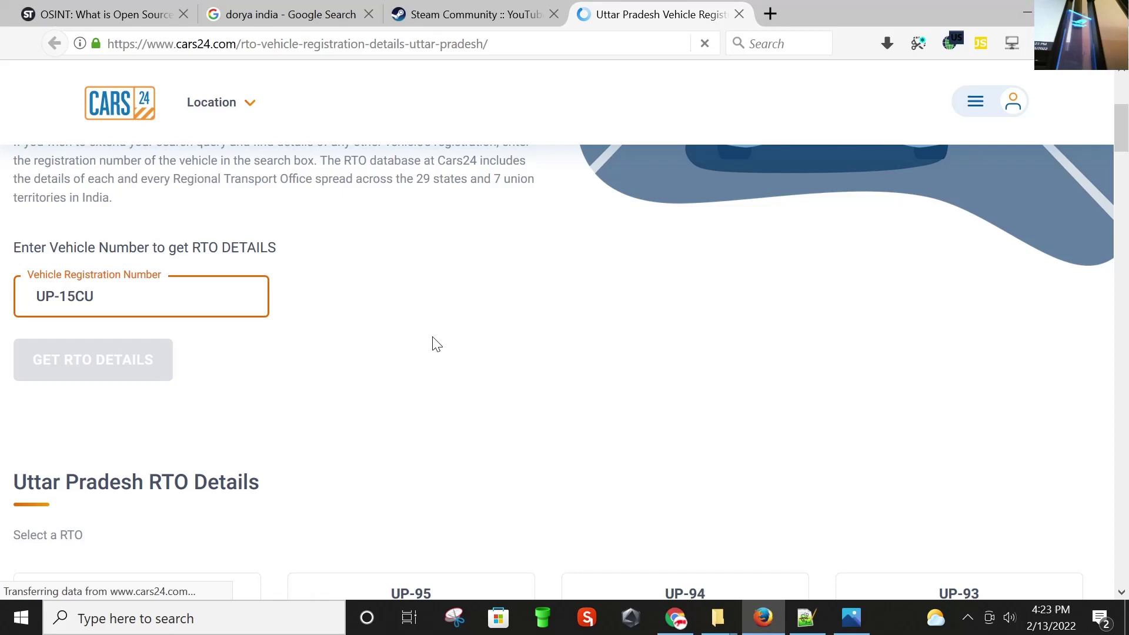
text(3302)
key(Return)
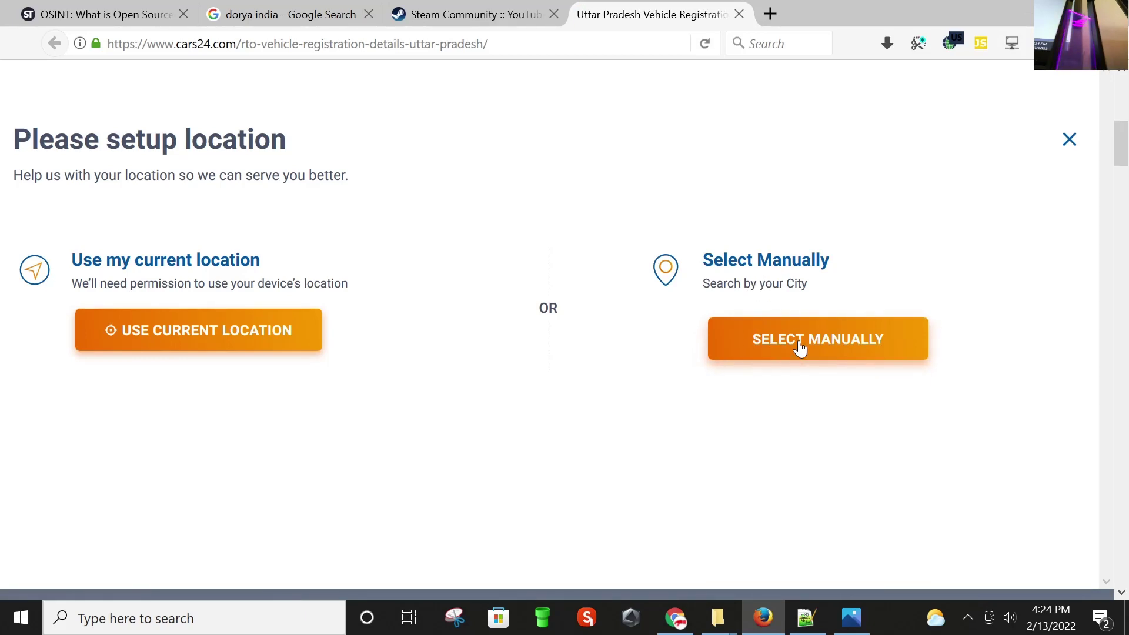
Step: Set the Cars24 location to Gurgaon from the manual city list
click(800, 347)
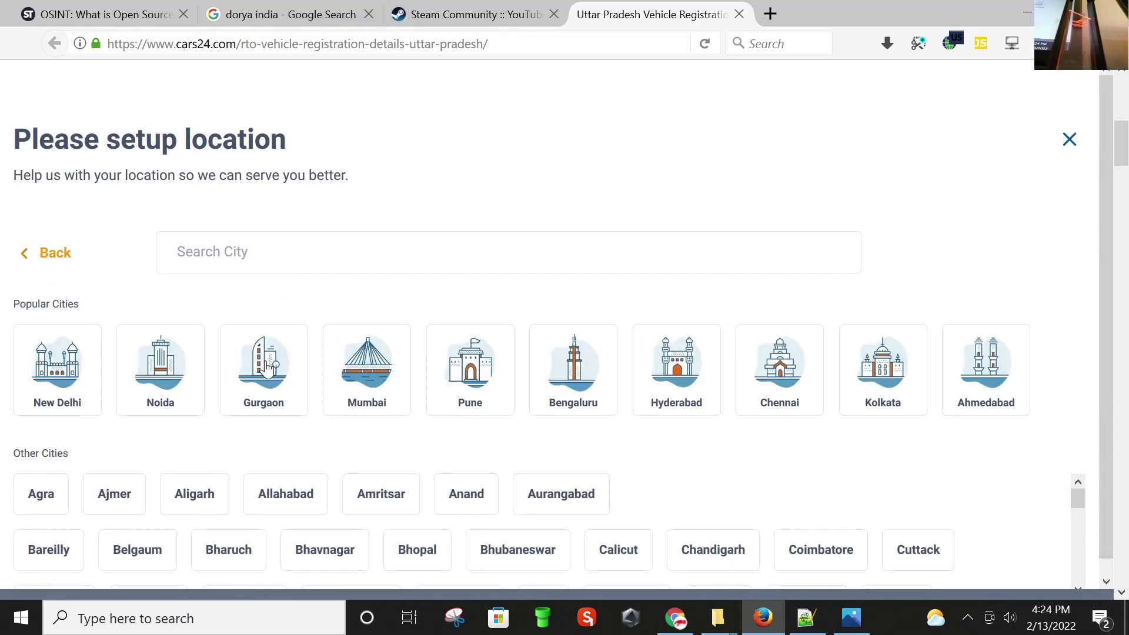
click(266, 366)
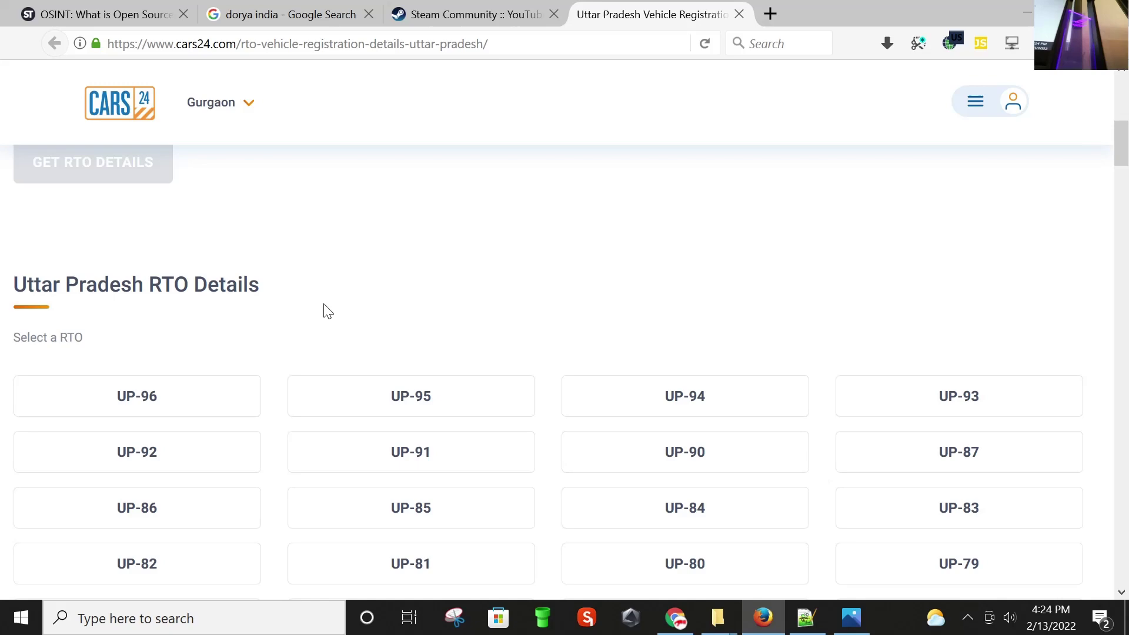
scroll(559, 269, down, 2)
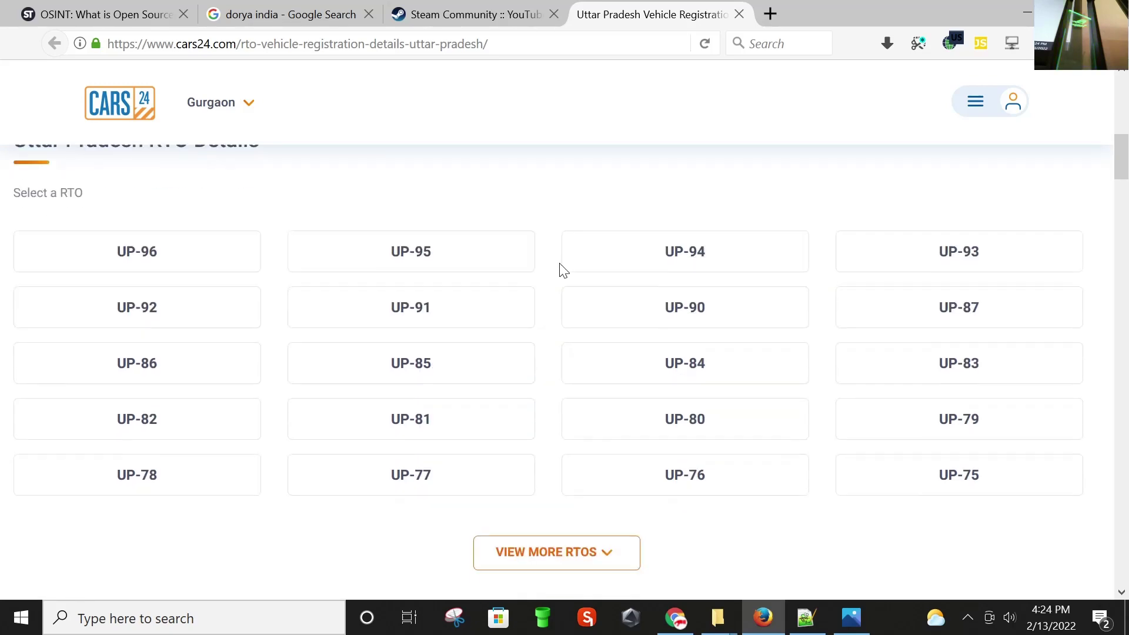
scroll(557, 270, up, 2)
scroll(841, 584, down, 1)
Step: Check the car photo's plate, then expand the full Uttar Pradesh RTO list down to UP-01
click(853, 619)
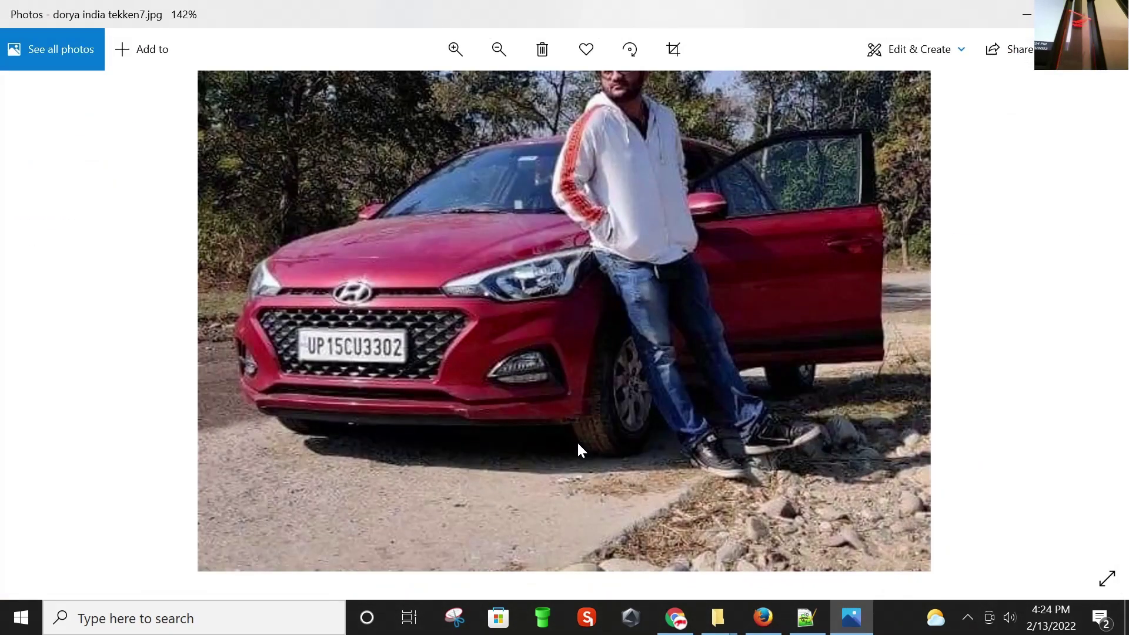
click(852, 615)
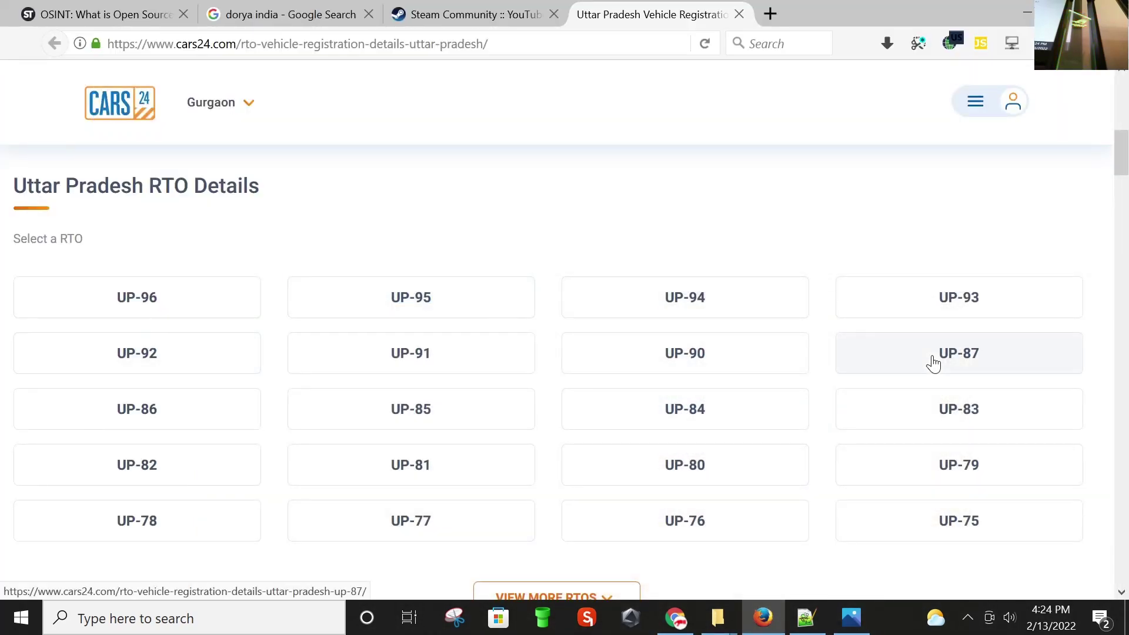
scroll(931, 365, down, 3)
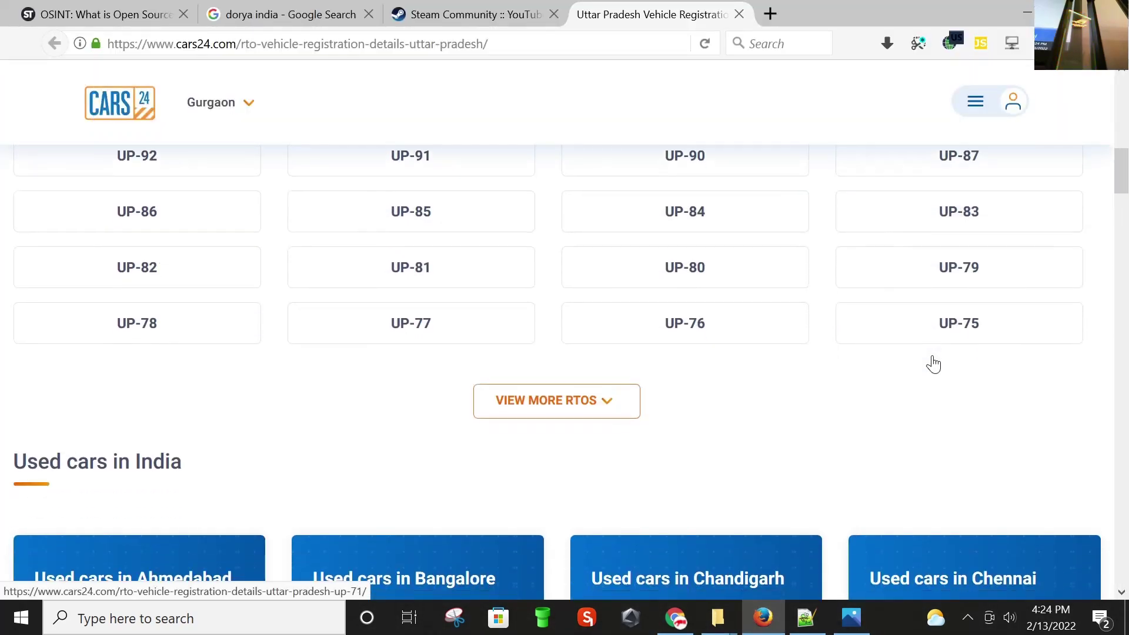
click(585, 413)
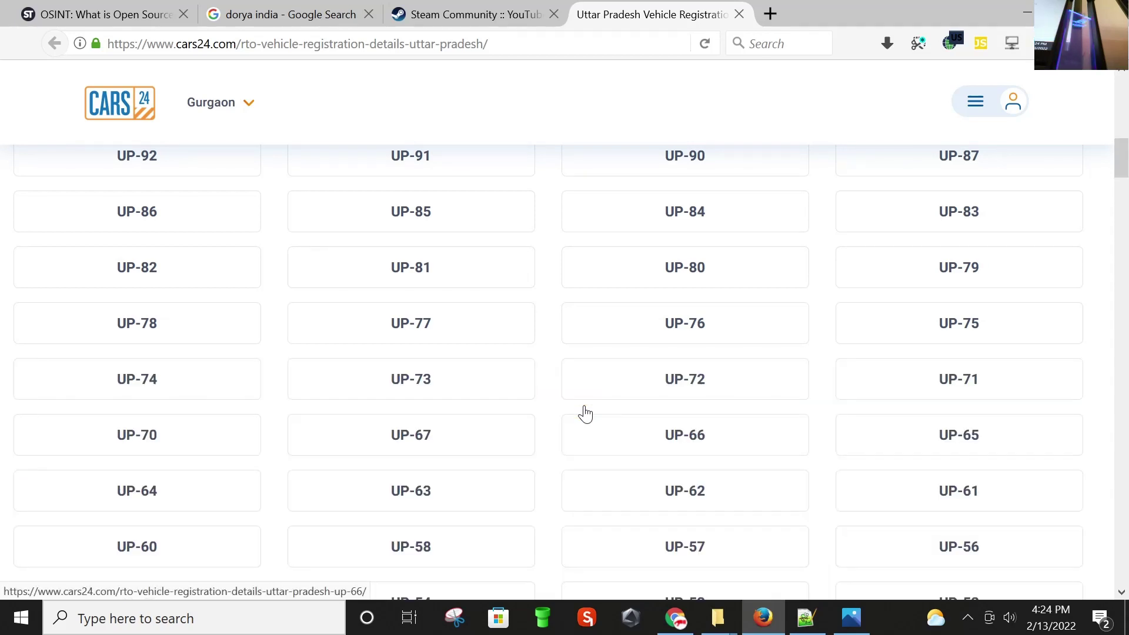
scroll(586, 414, down, 12)
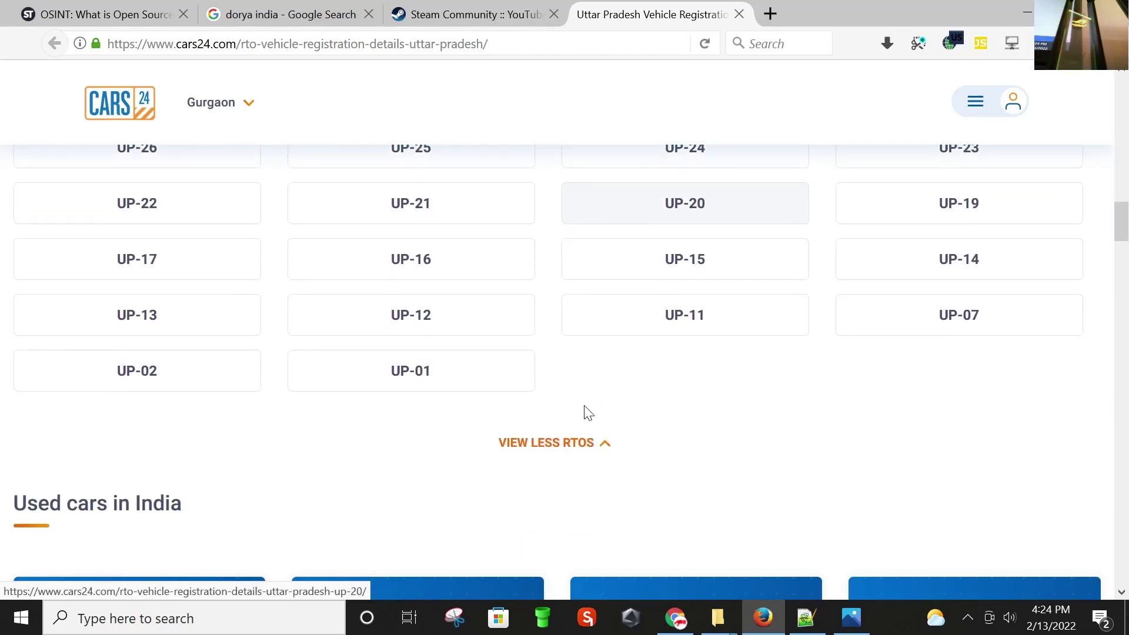
Step: Open the UP-15 RTO page showing the Meerut, Uttar Pradesh office, code 250002
click(730, 263)
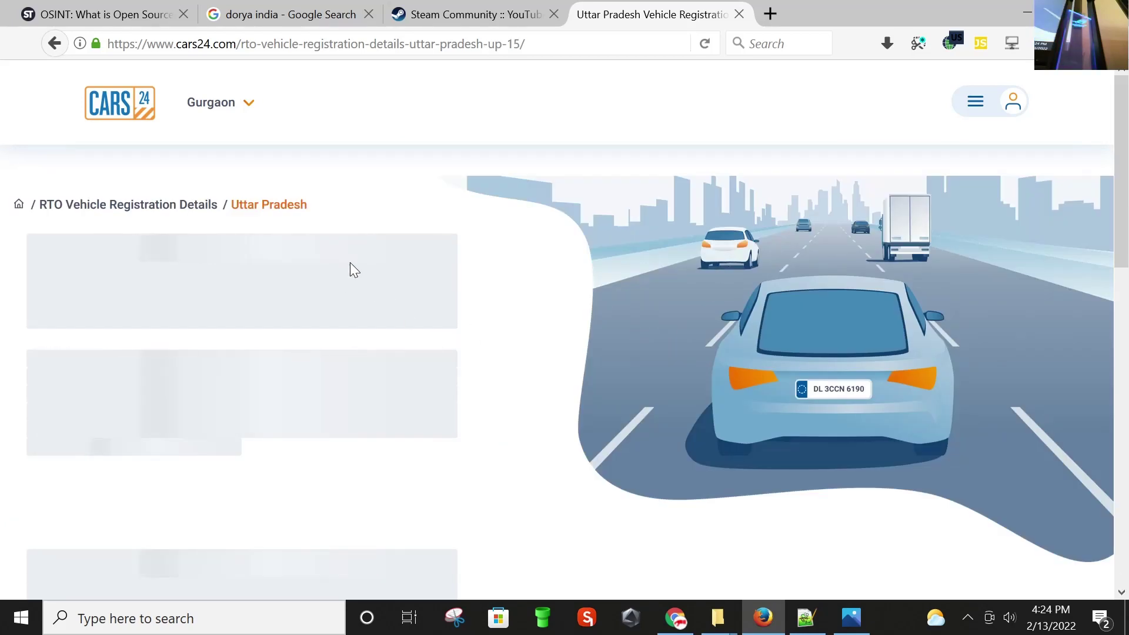
scroll(350, 264, down, 2)
scroll(351, 265, up, 2)
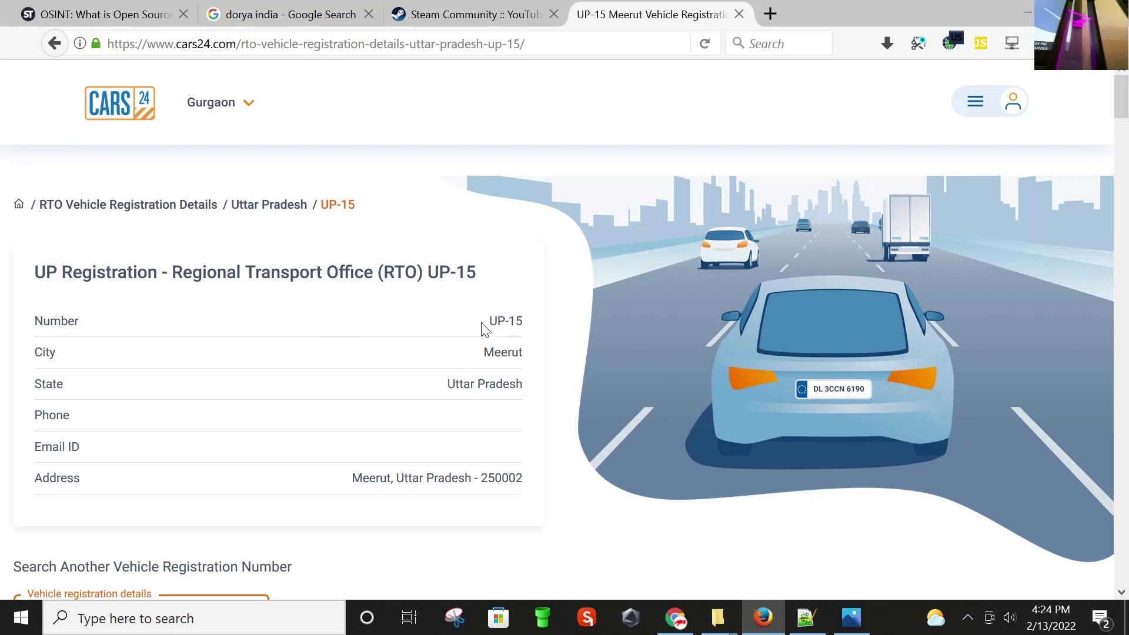
Step: Compare the car photo's plate against the UP-15 Meerut result, then close the photo viewer with Alt+F4
click(851, 617)
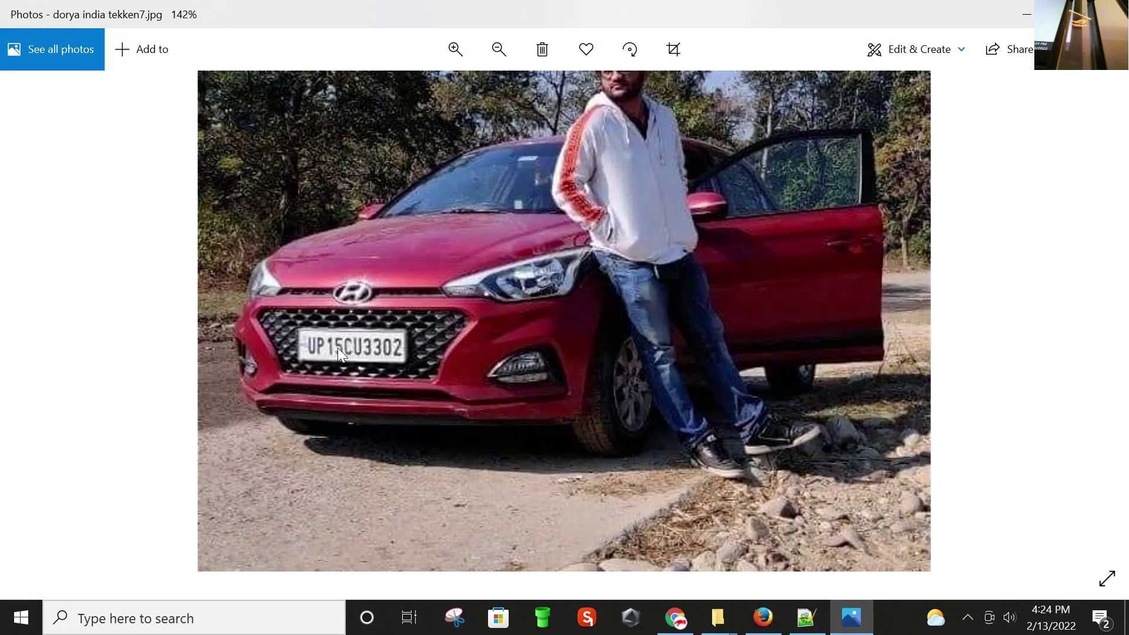
click(852, 617)
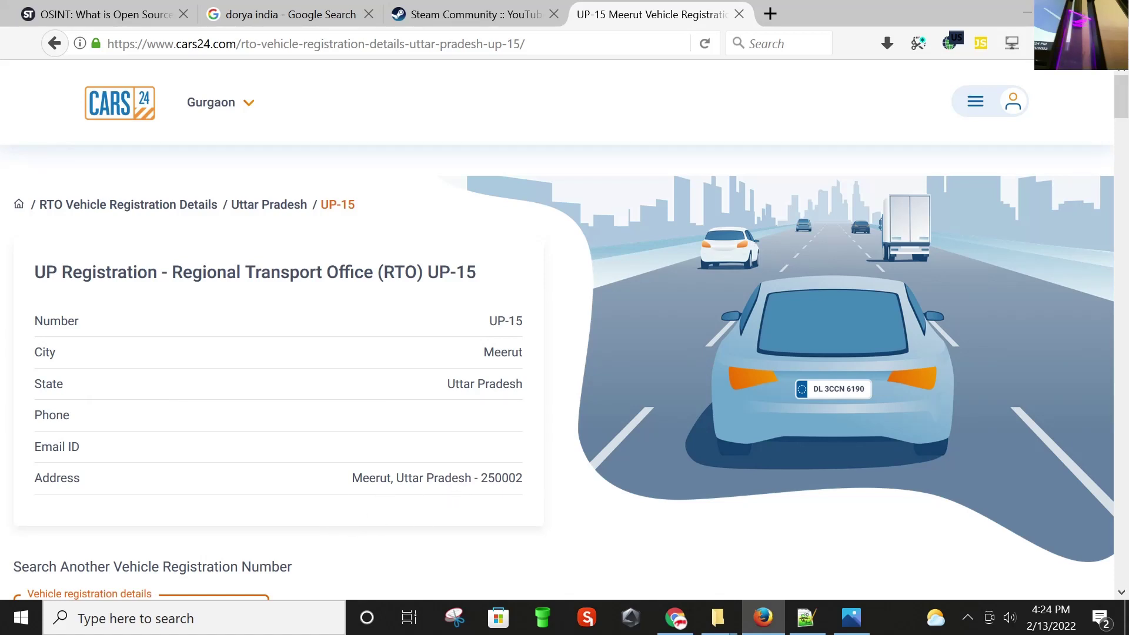
scroll(652, 401, down, 2)
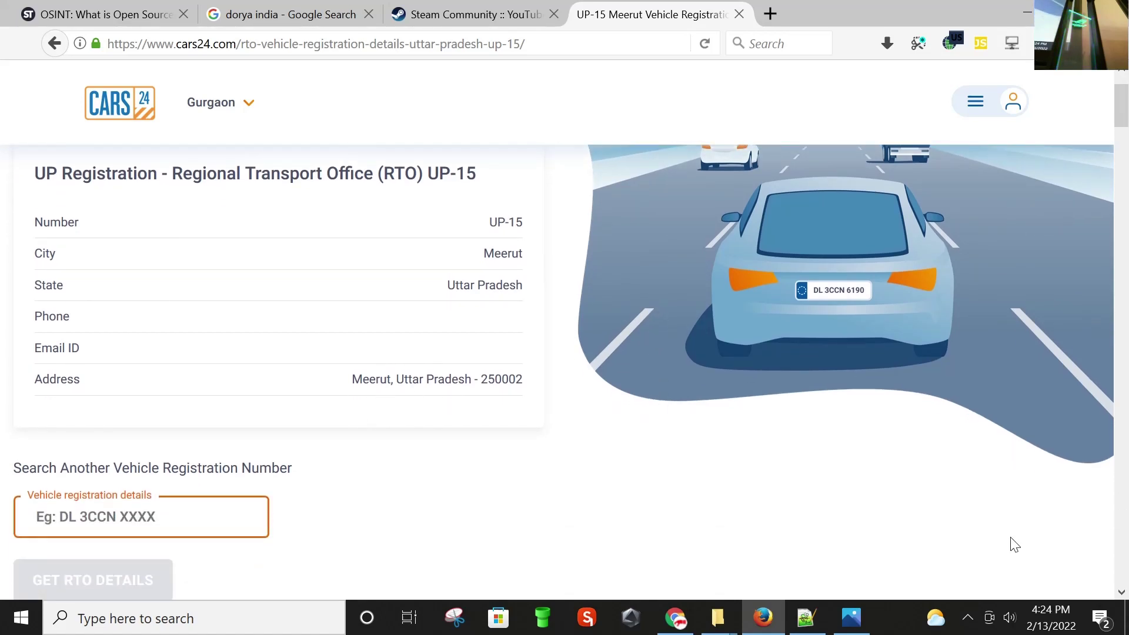
click(841, 623)
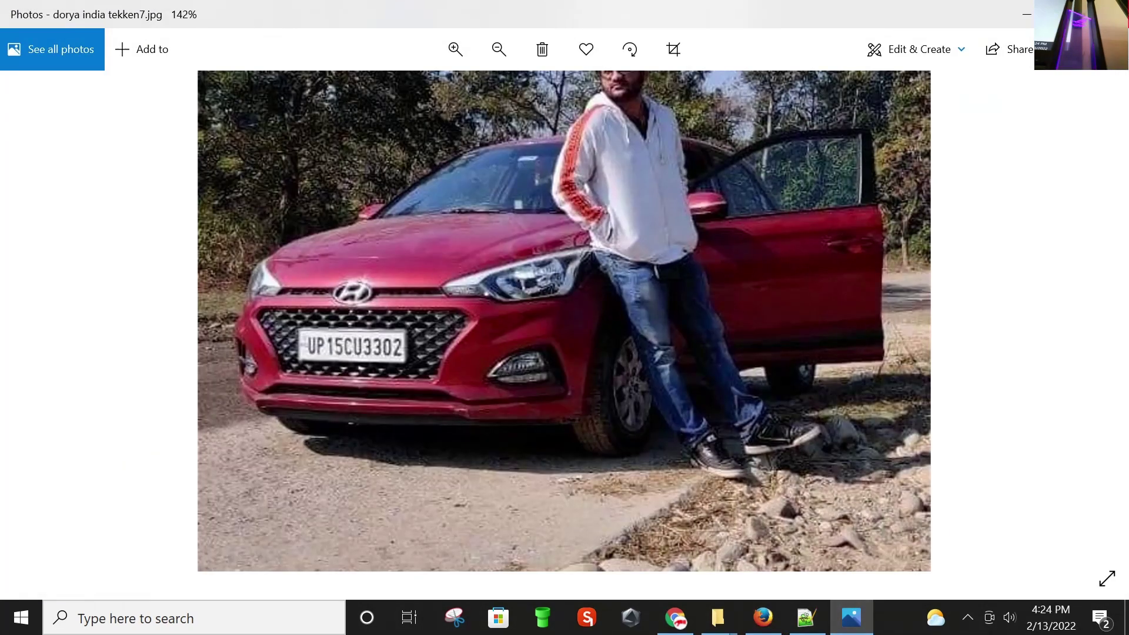
key(alt+F4)
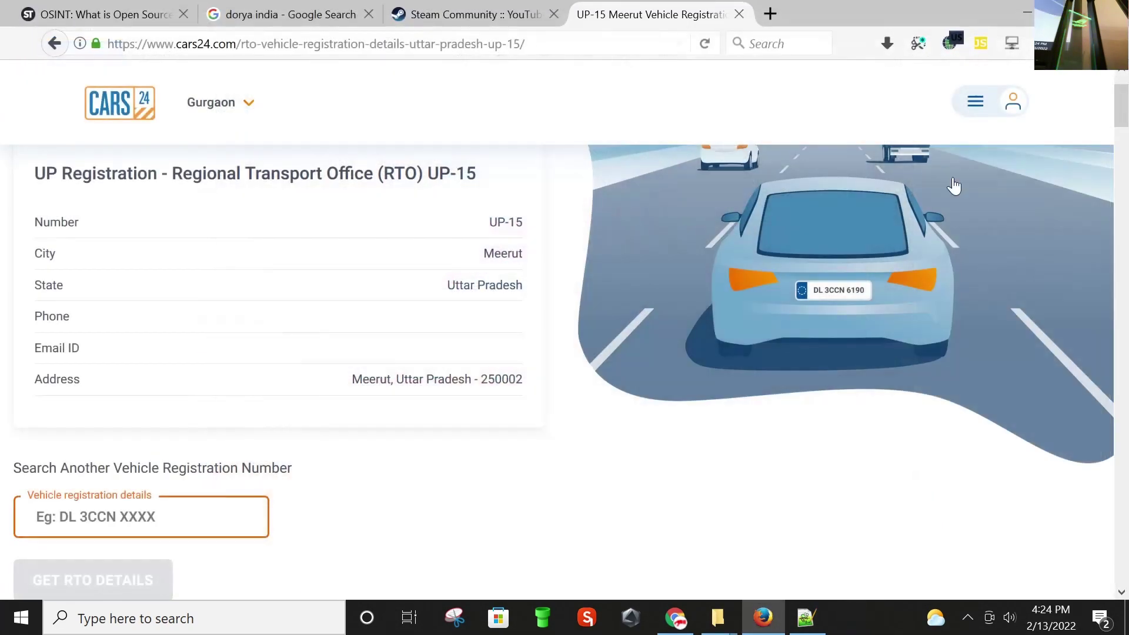
Step: Bring up the person evidence folder and select RESUME.pdf
click(807, 617)
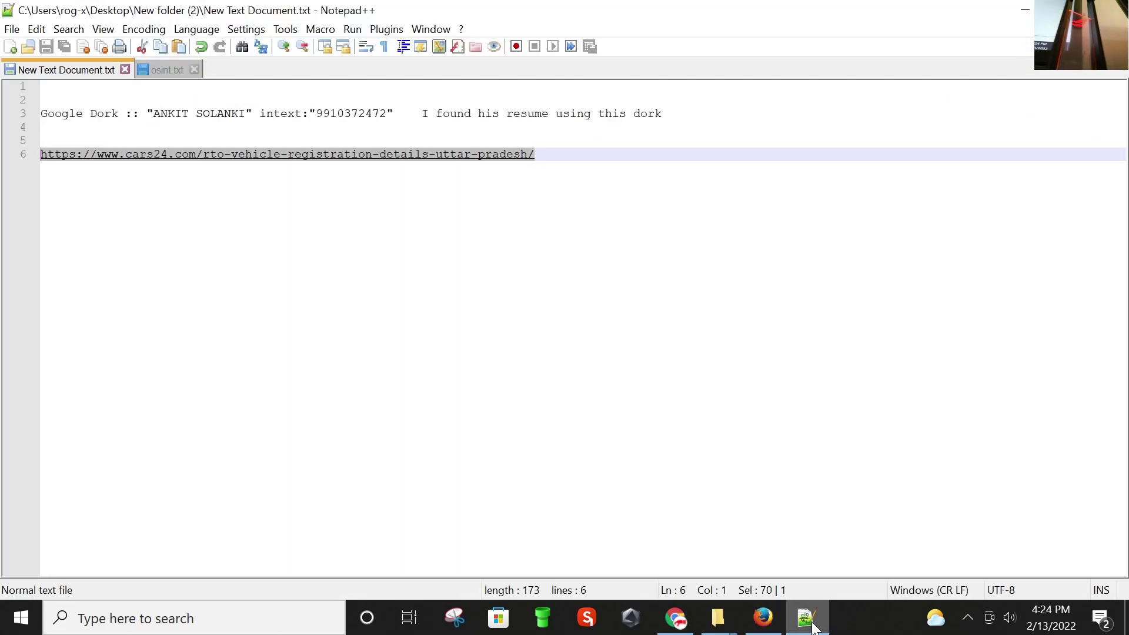
mouse_move(734, 622)
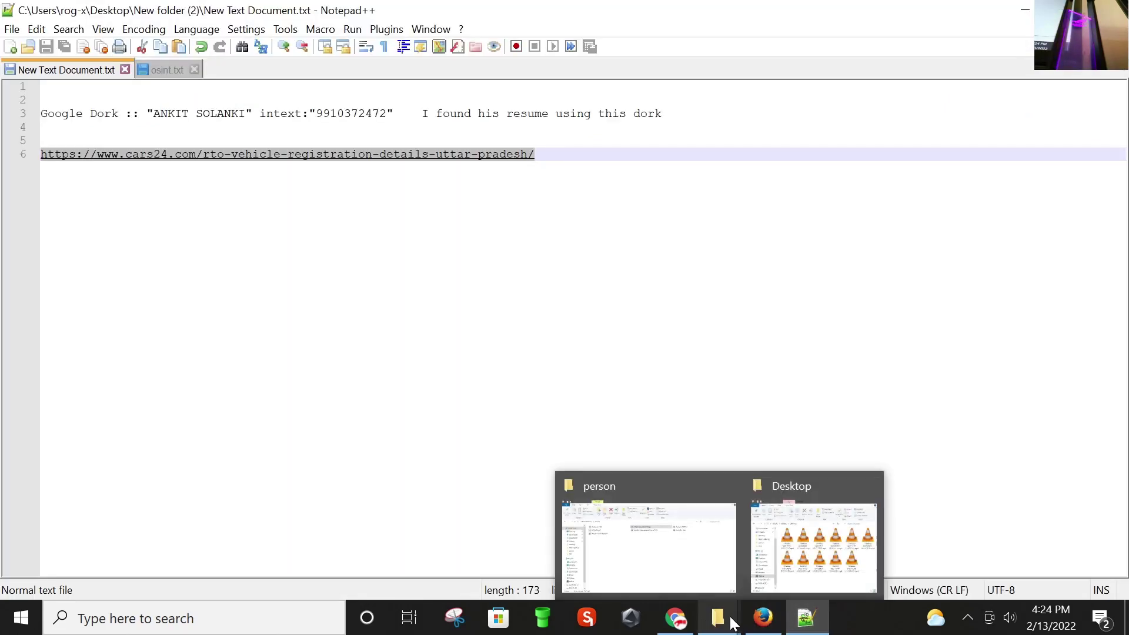
click(708, 575)
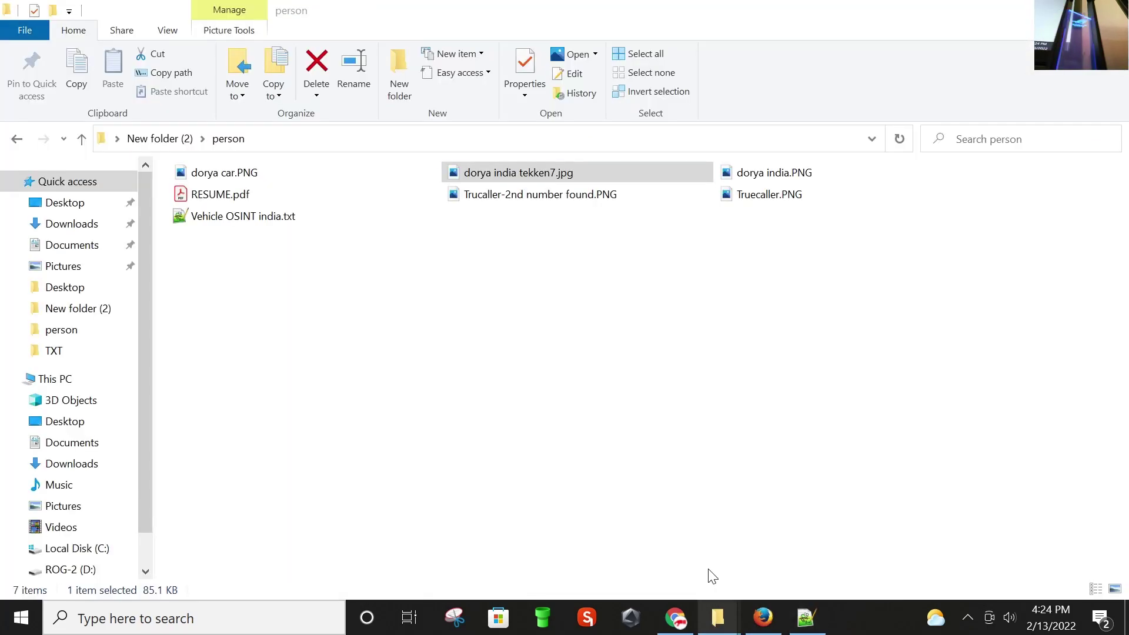
click(224, 194)
Step: Review the Google dork on line 3 of the notes, then return to the person folder
click(803, 614)
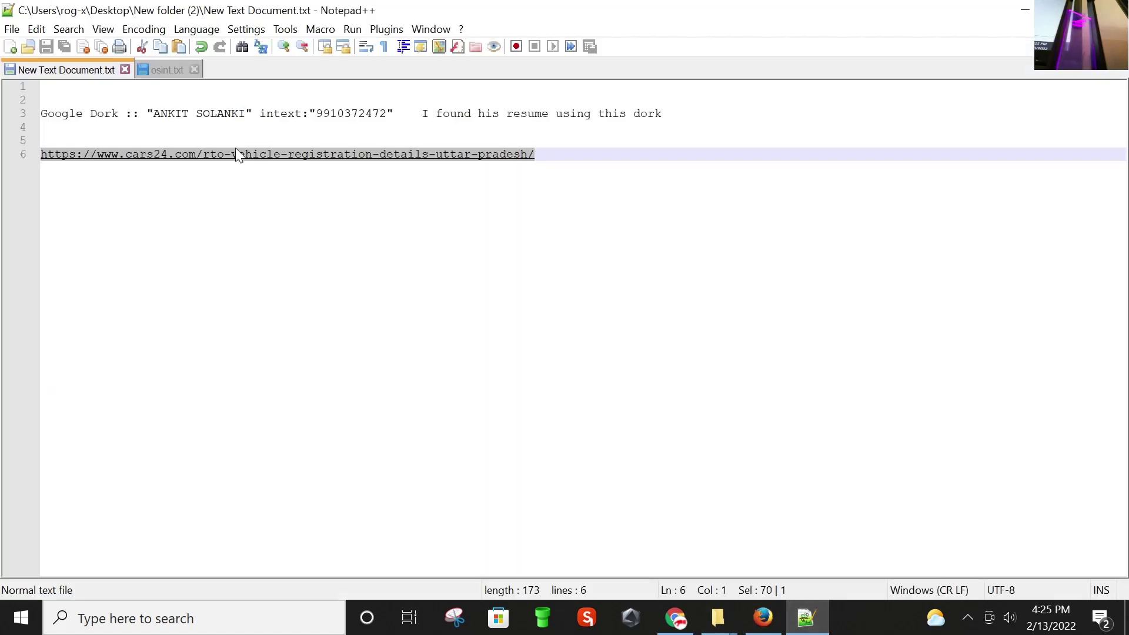
drag(400, 113, 147, 113)
click(565, 154)
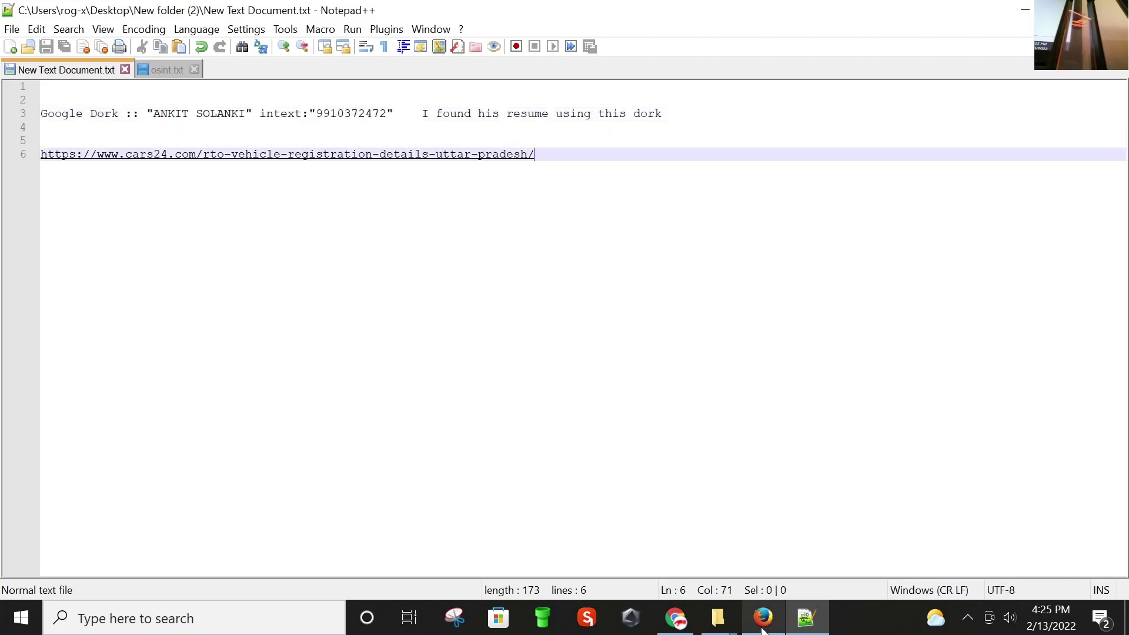
mouse_move(718, 617)
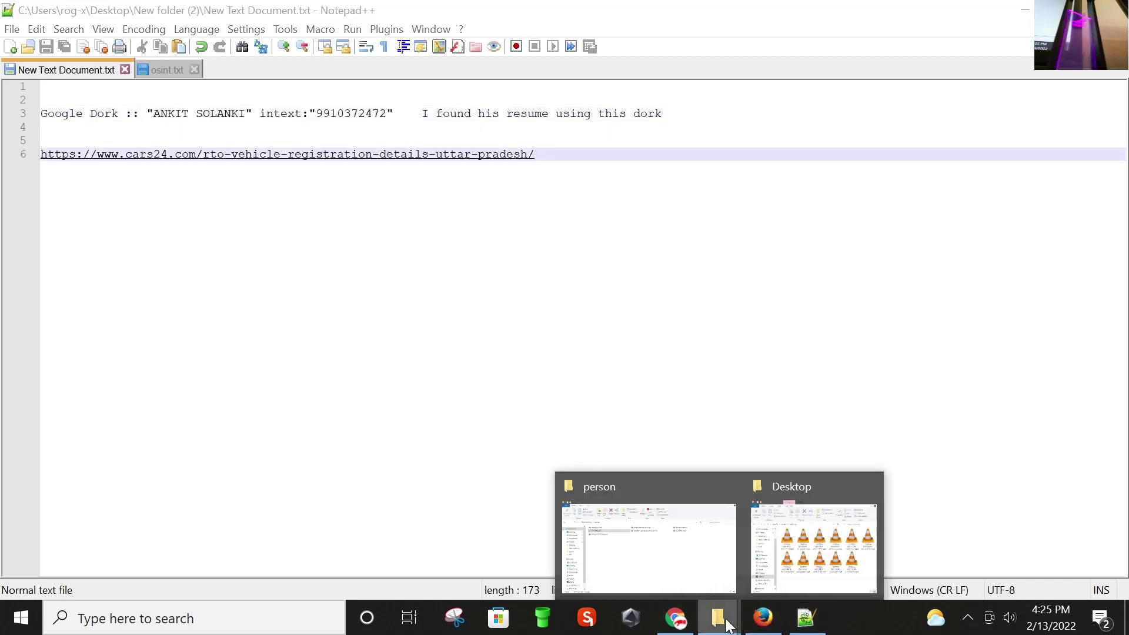
click(693, 574)
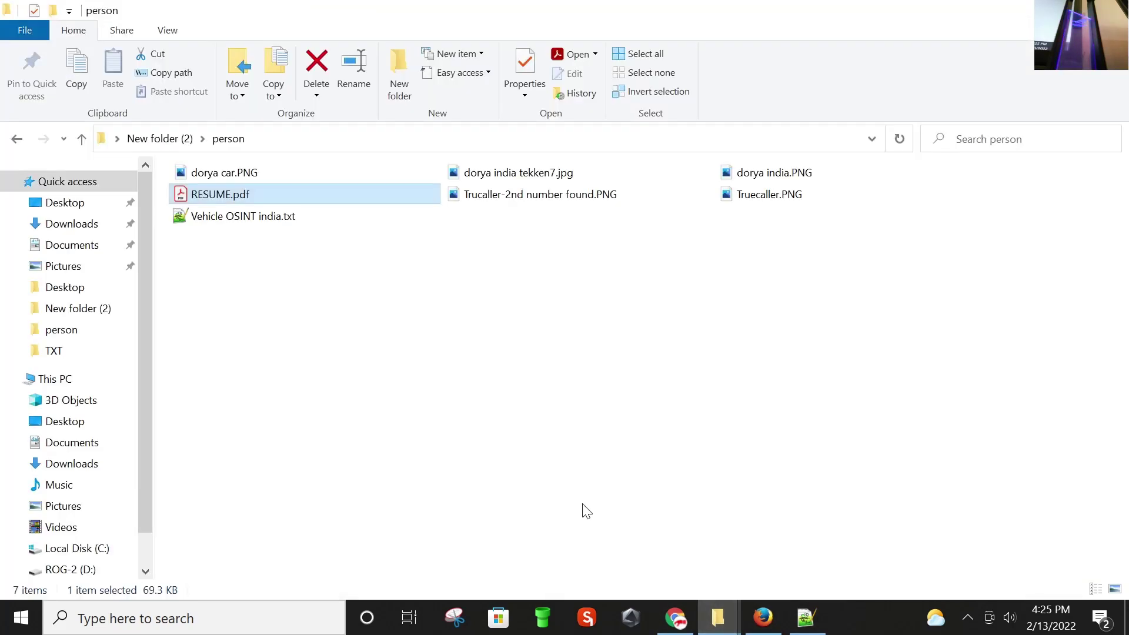
Step: Open RESUME.pdf in Acrobat Reader with the tools pane collapsed and view the job title
double_click(245, 199)
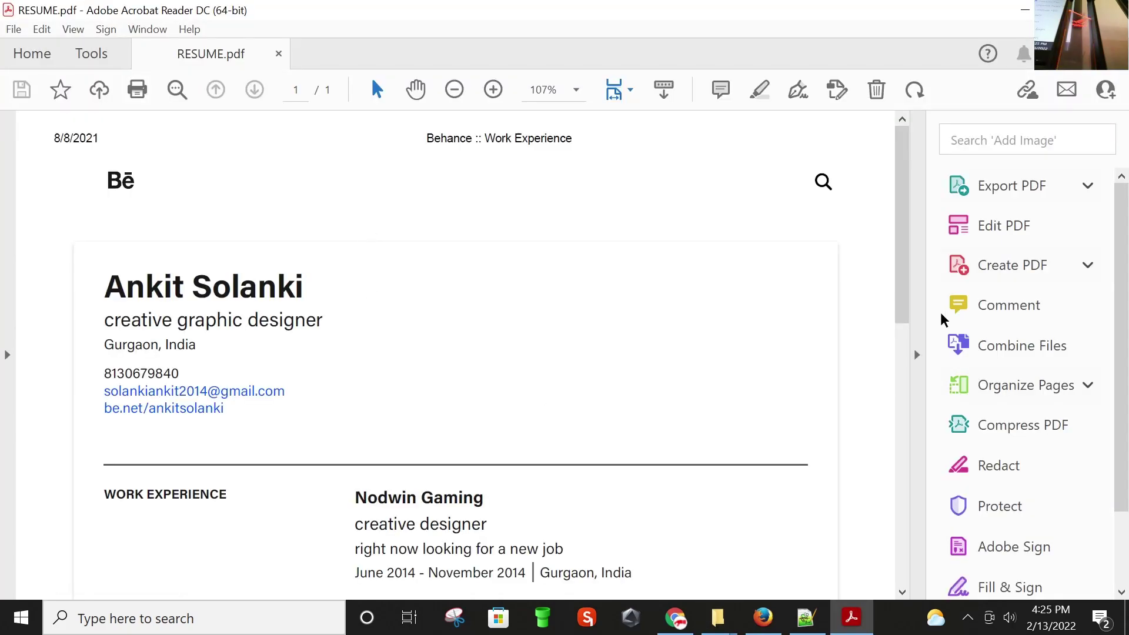
click(916, 356)
scroll(699, 320, down, 1)
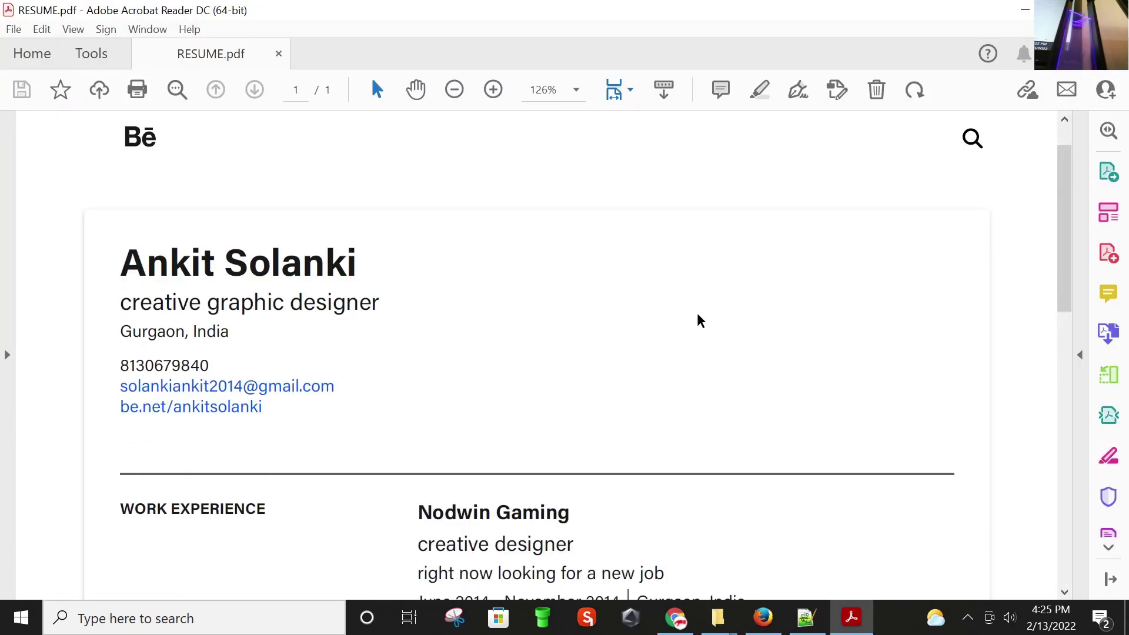
scroll(700, 321, up, 1)
drag(123, 359, 381, 356)
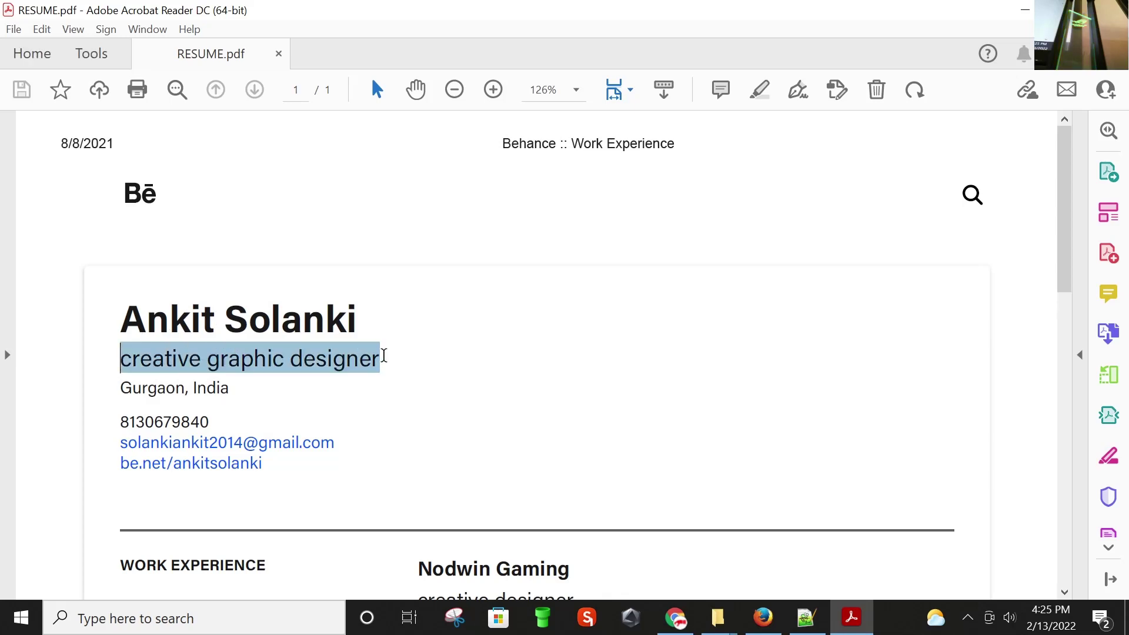
click(514, 408)
Step: Copy the phone number under the name, then scroll through the Nodwin Gaming and Subharti University sections
drag(217, 423, 120, 422)
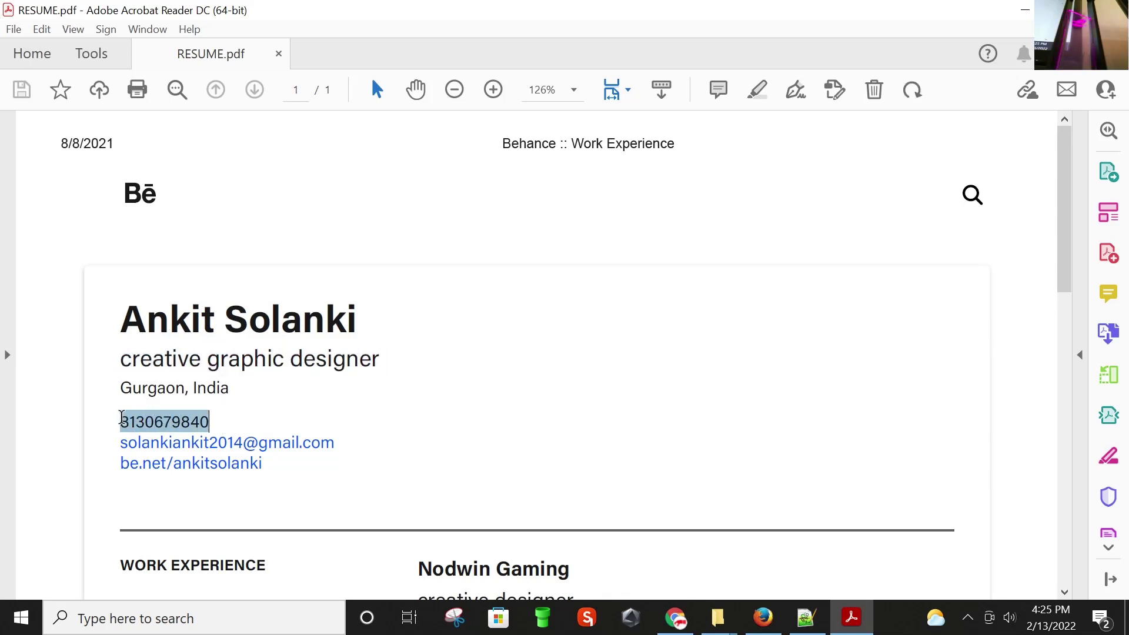
right_click(150, 427)
click(192, 446)
click(469, 408)
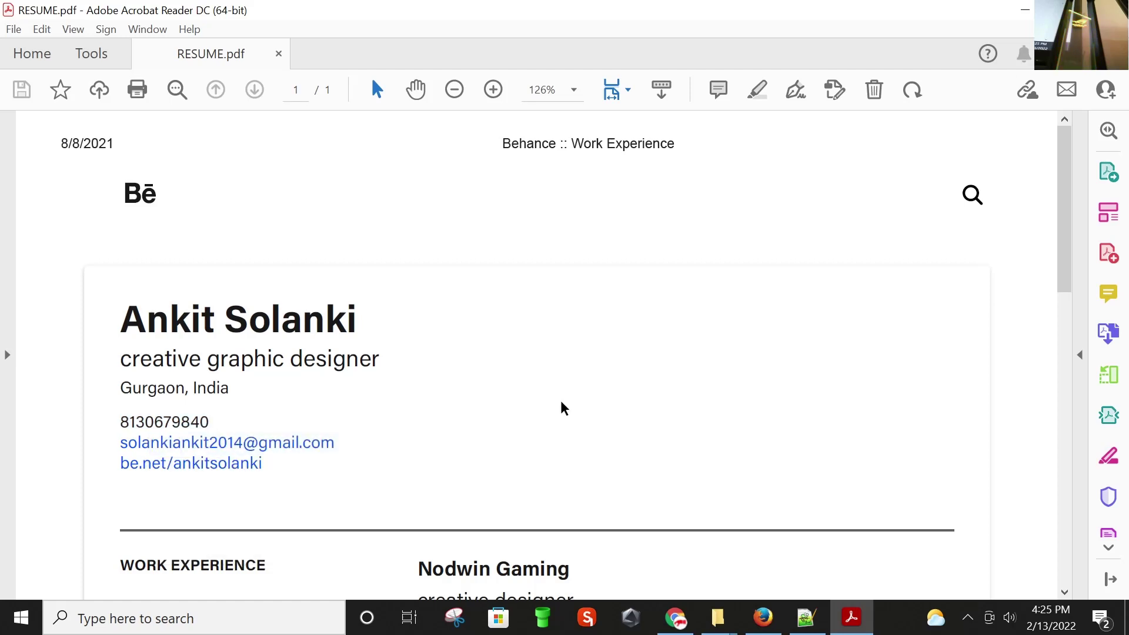
scroll(572, 386, down, 1)
scroll(574, 385, down, 1)
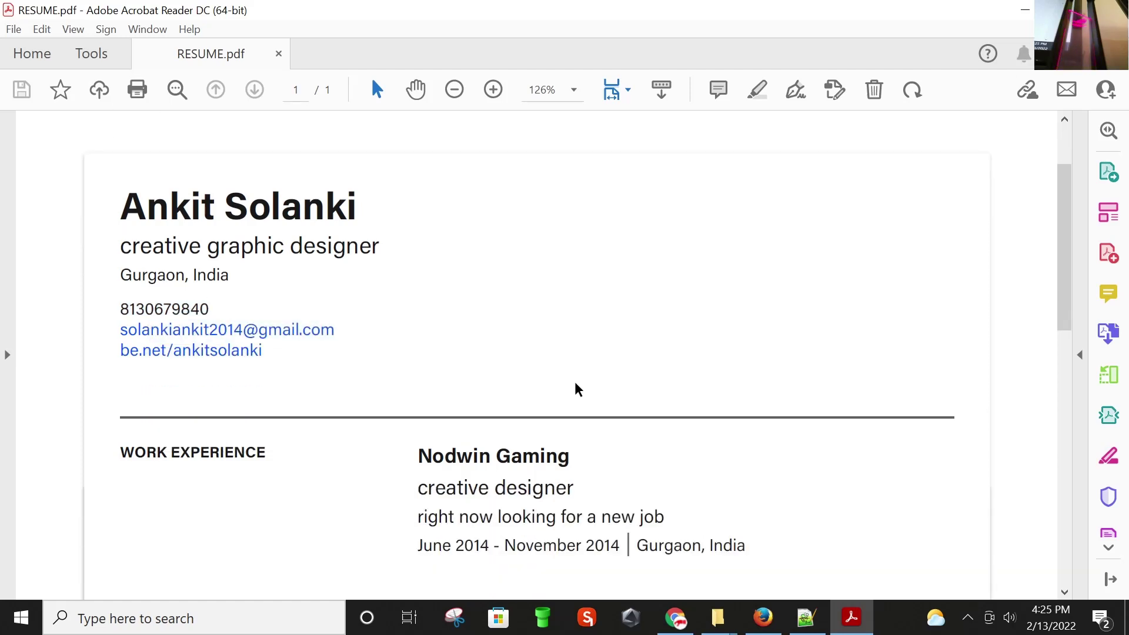
scroll(577, 387, down, 8)
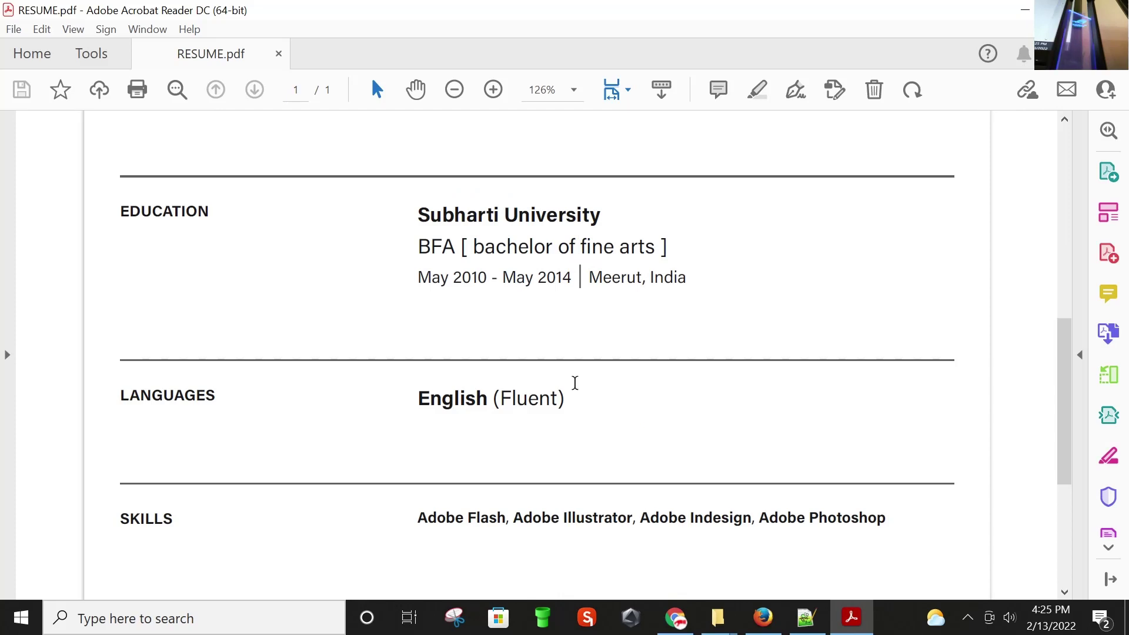
scroll(575, 386, up, 10)
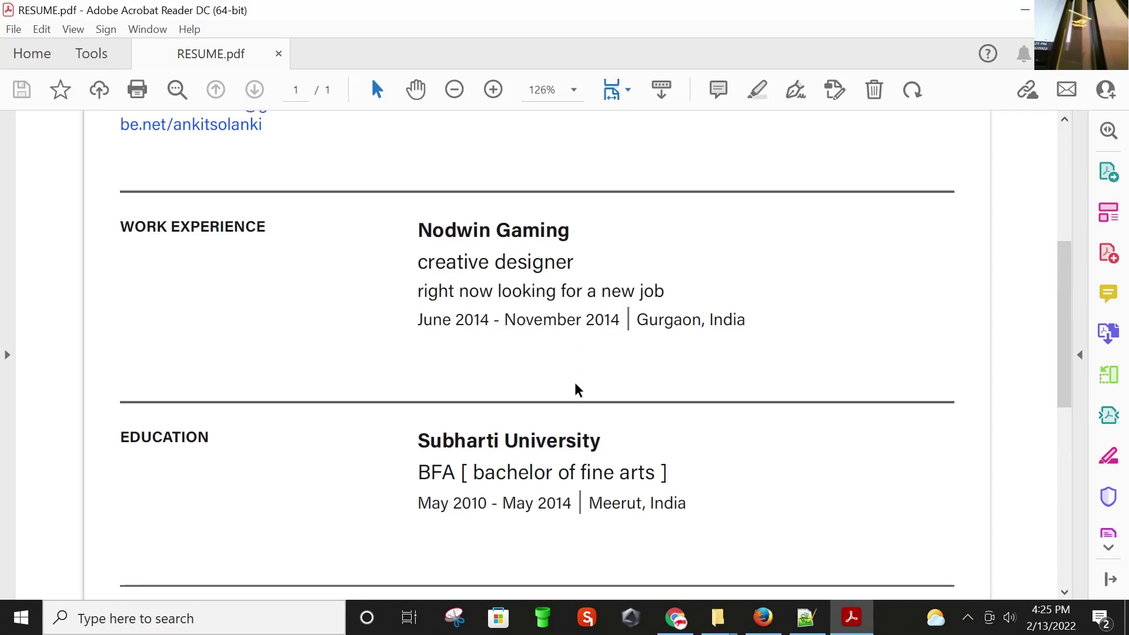
Step: Search Truecaller for the phone number pasted from the resume
click(675, 617)
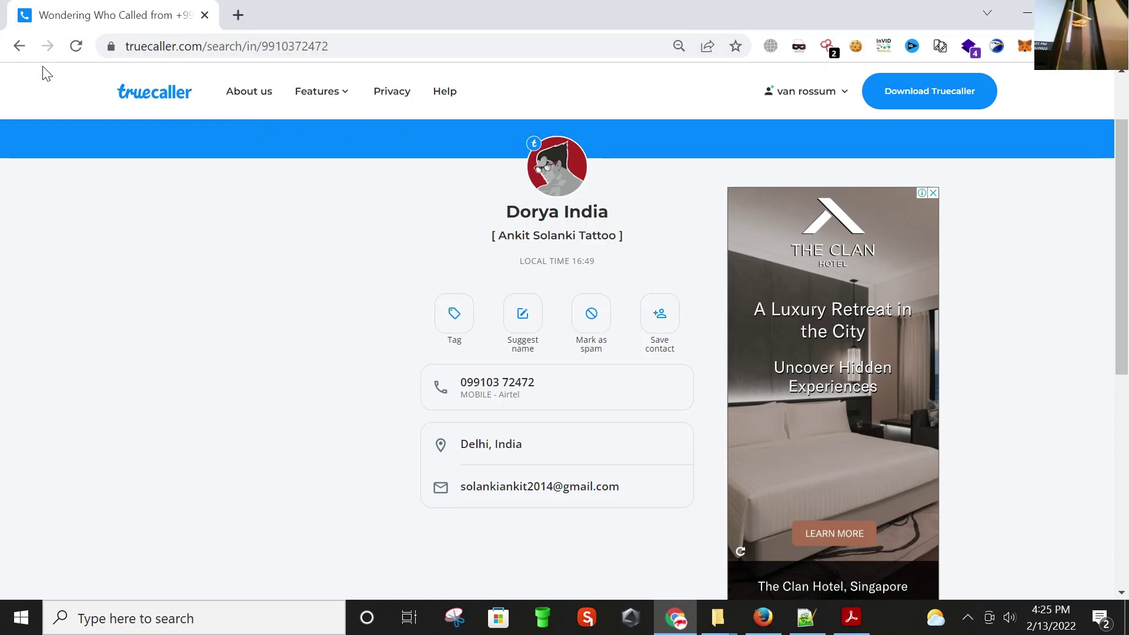
click(19, 47)
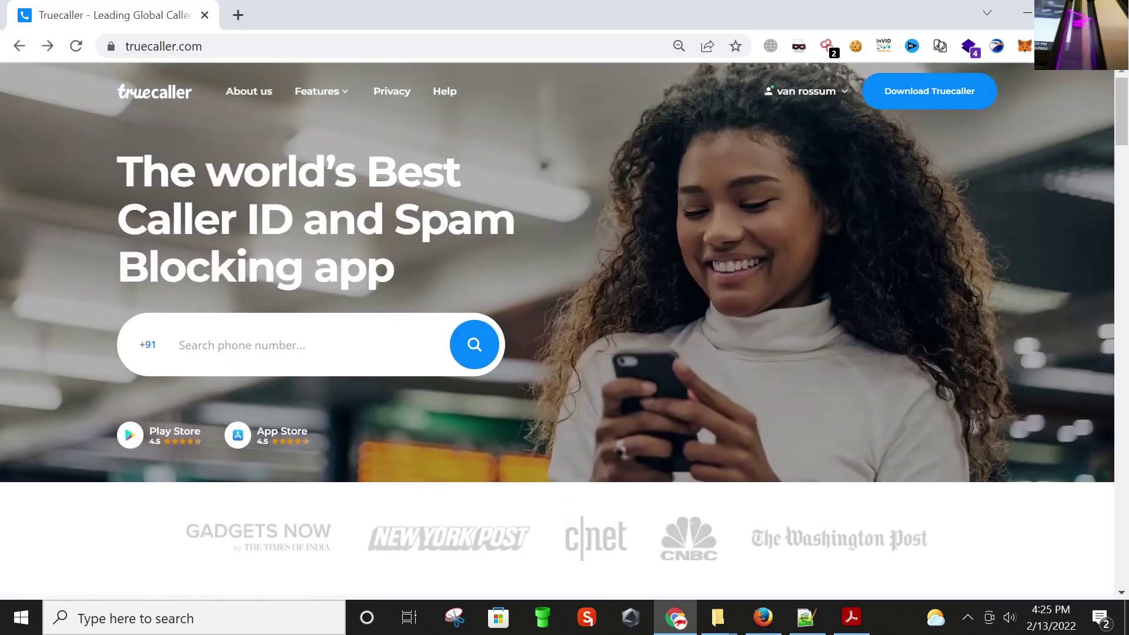
right_click(325, 346)
click(370, 456)
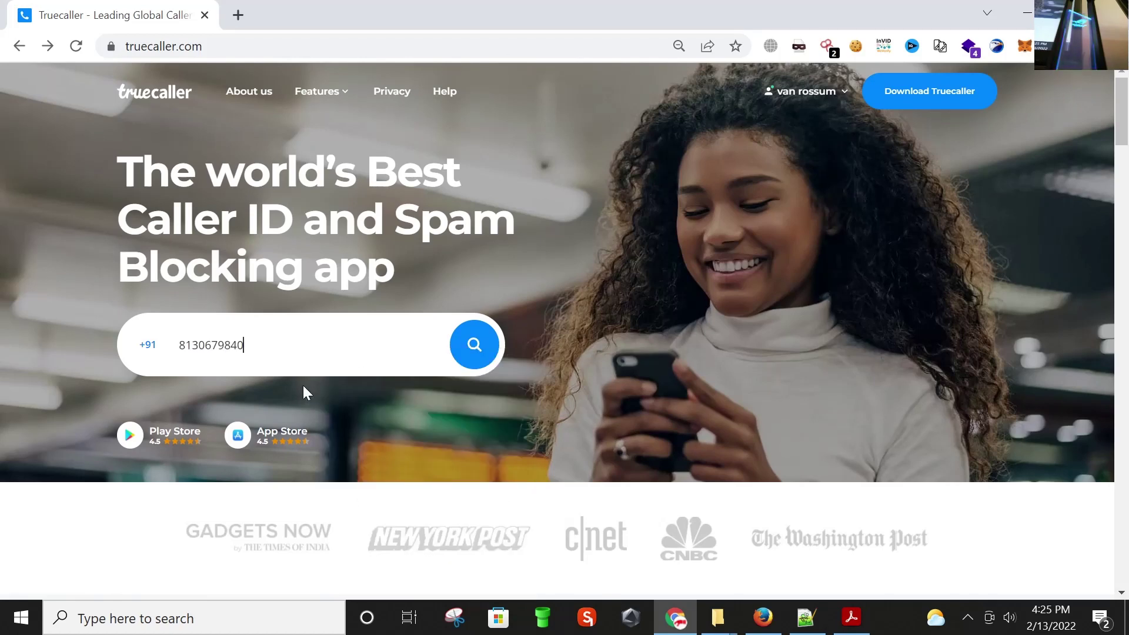
click(473, 347)
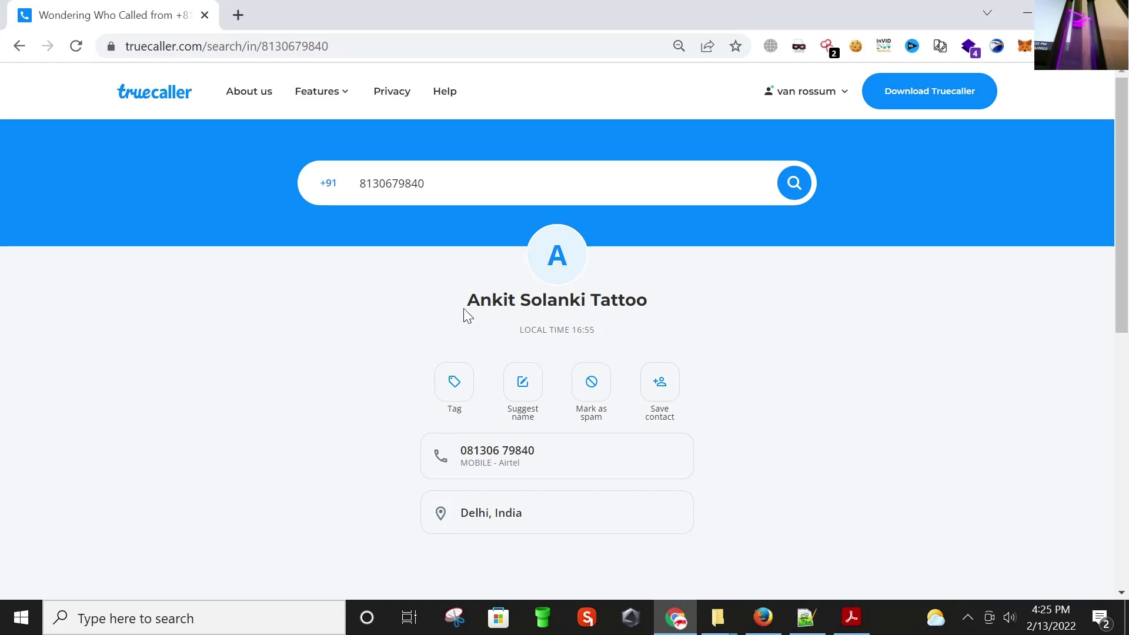
Step: Highlight the returned Airtel Delhi profile name, then go back to the resume in Acrobat
drag(463, 309, 653, 300)
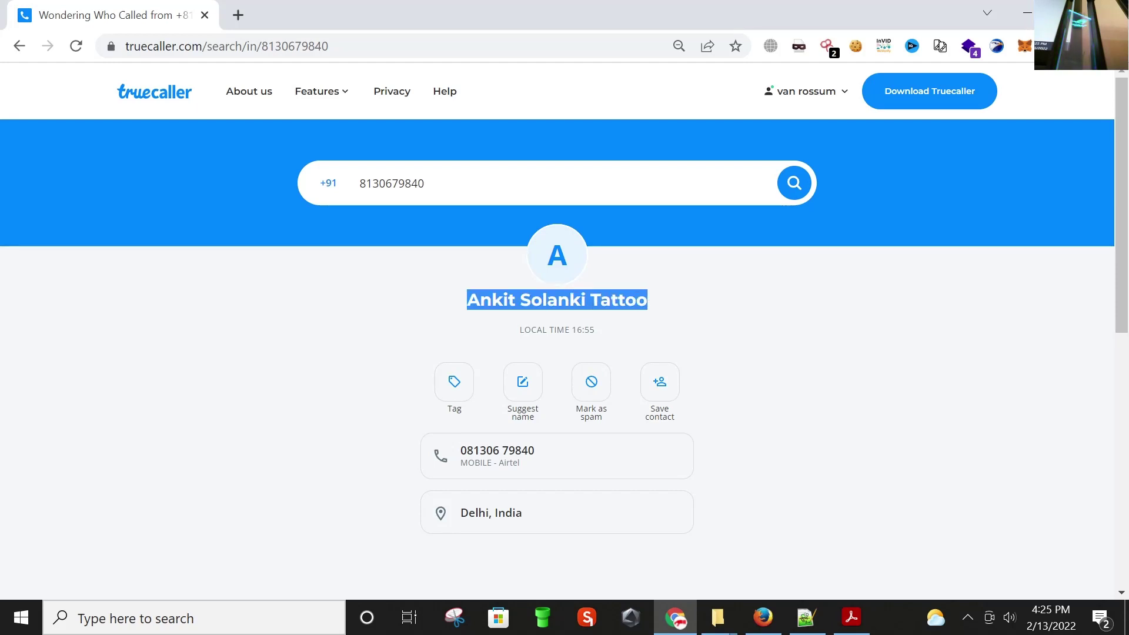
click(653, 298)
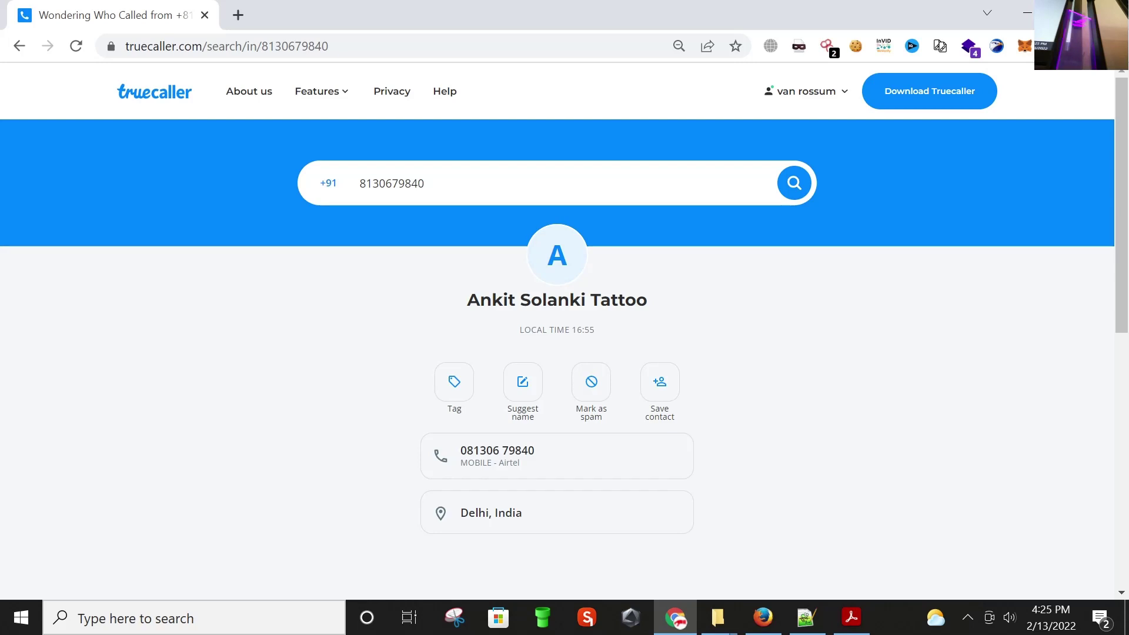
click(852, 617)
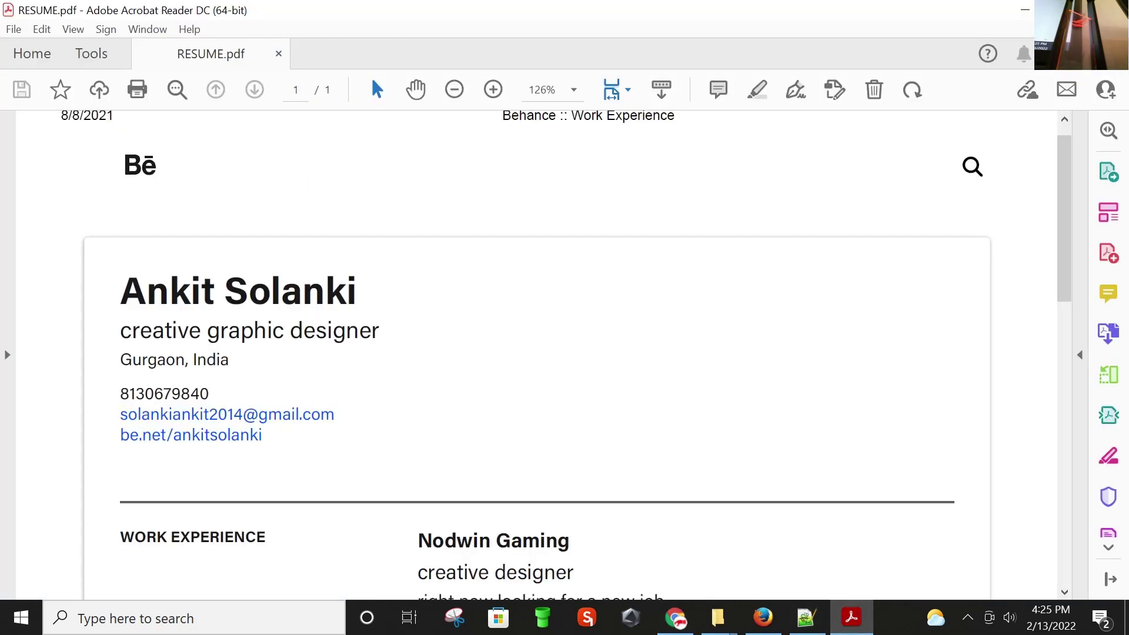
Step: Bring up Notepad++ on the osint.txt tab with its requirements and search-engine steps
key(alt+Tab)
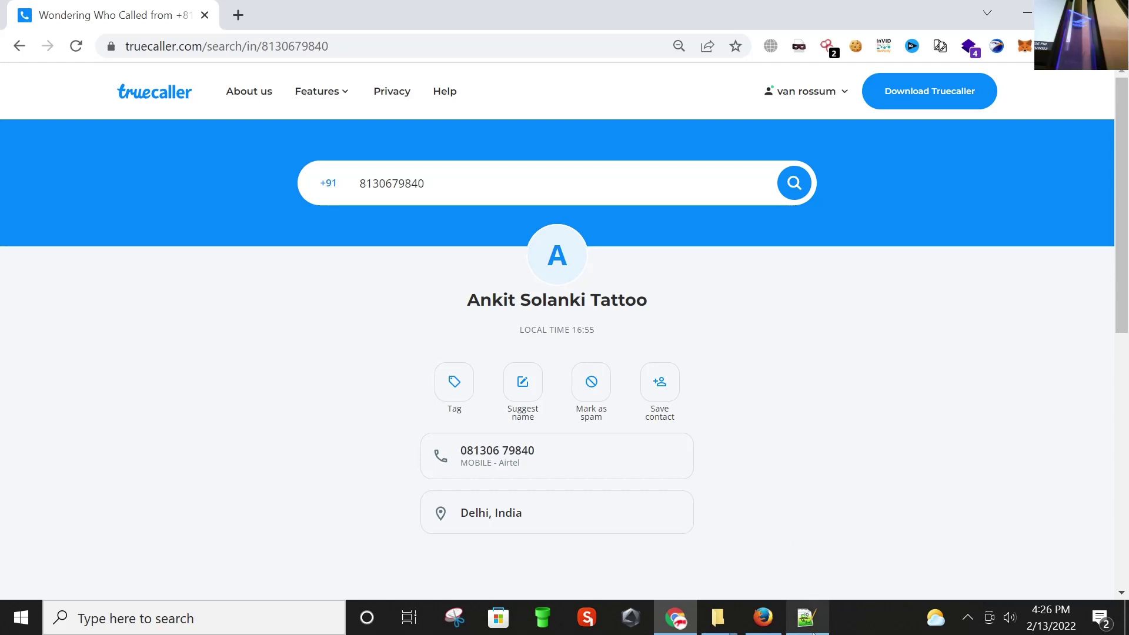
mouse_move(813, 618)
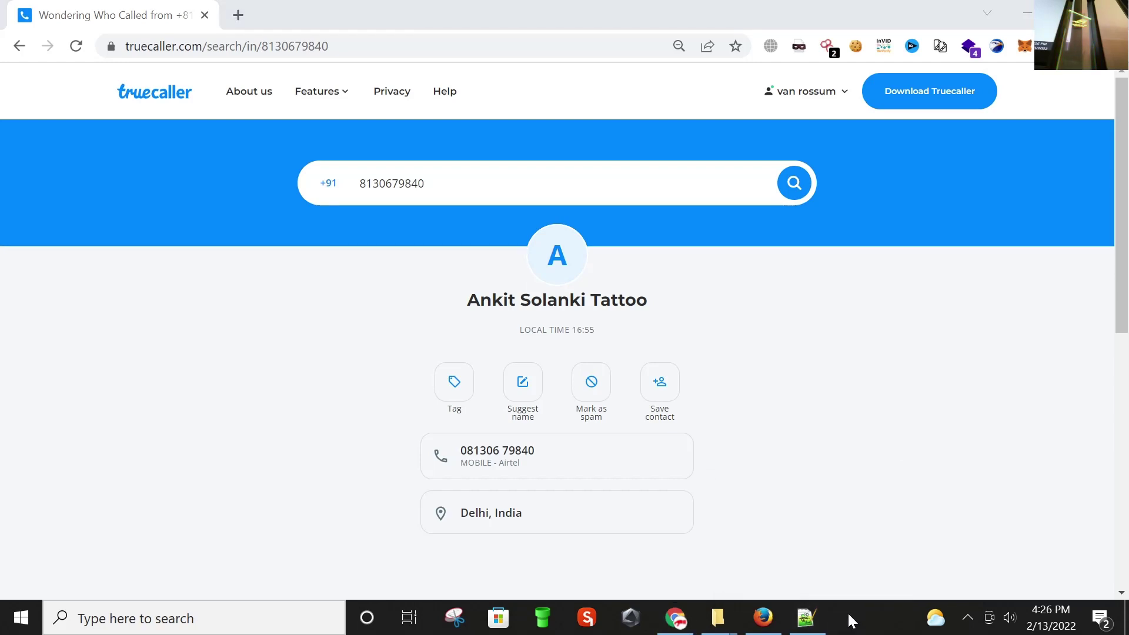
click(807, 617)
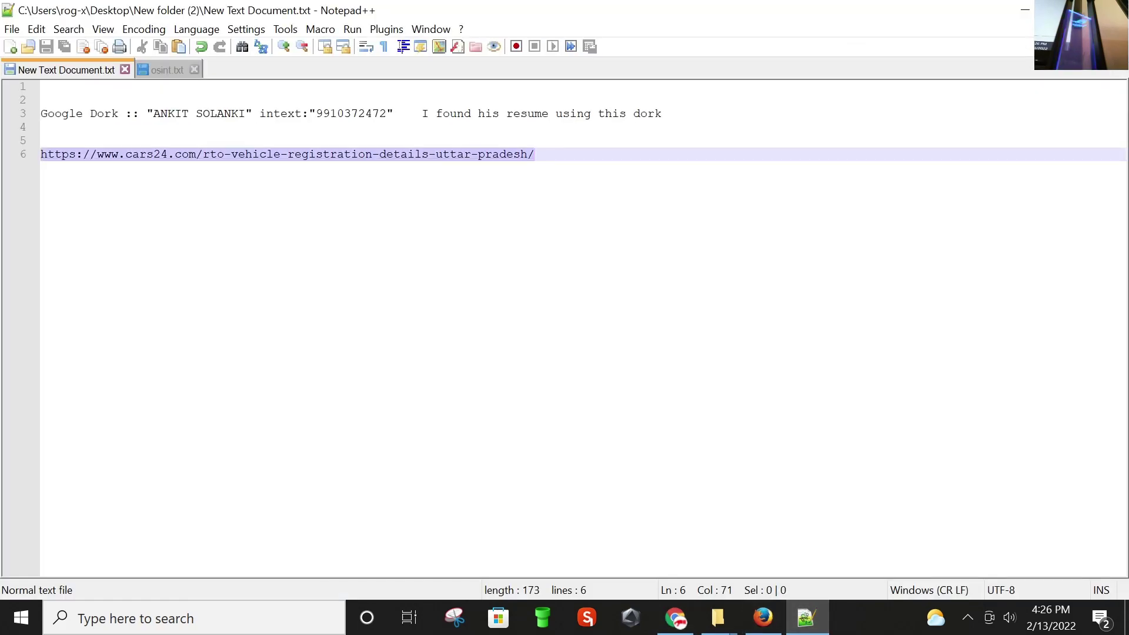
click(165, 71)
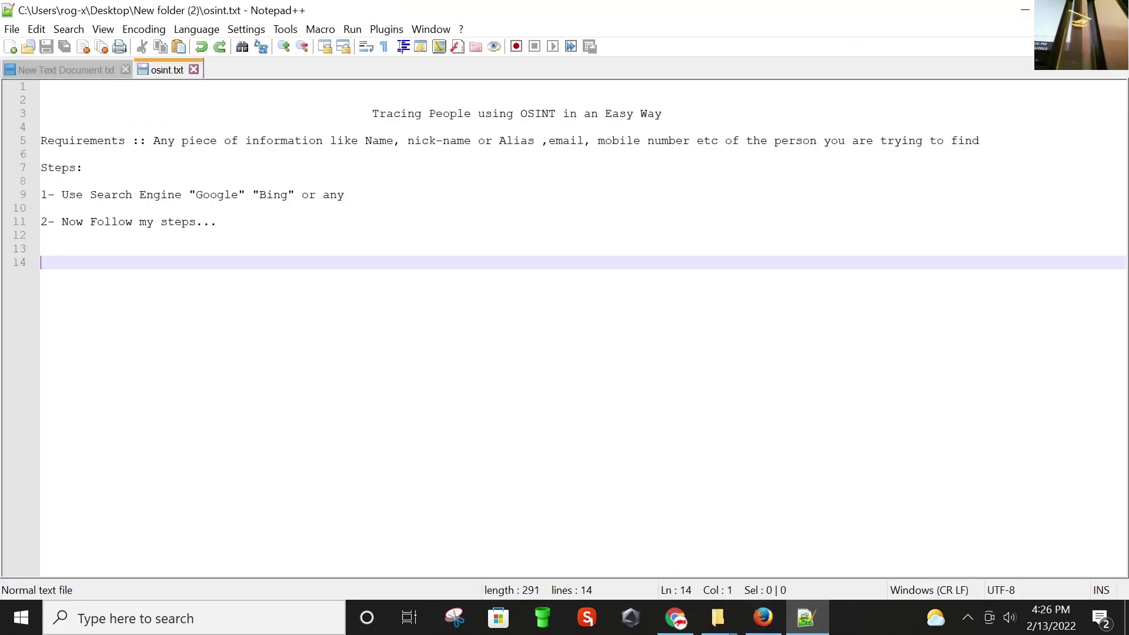